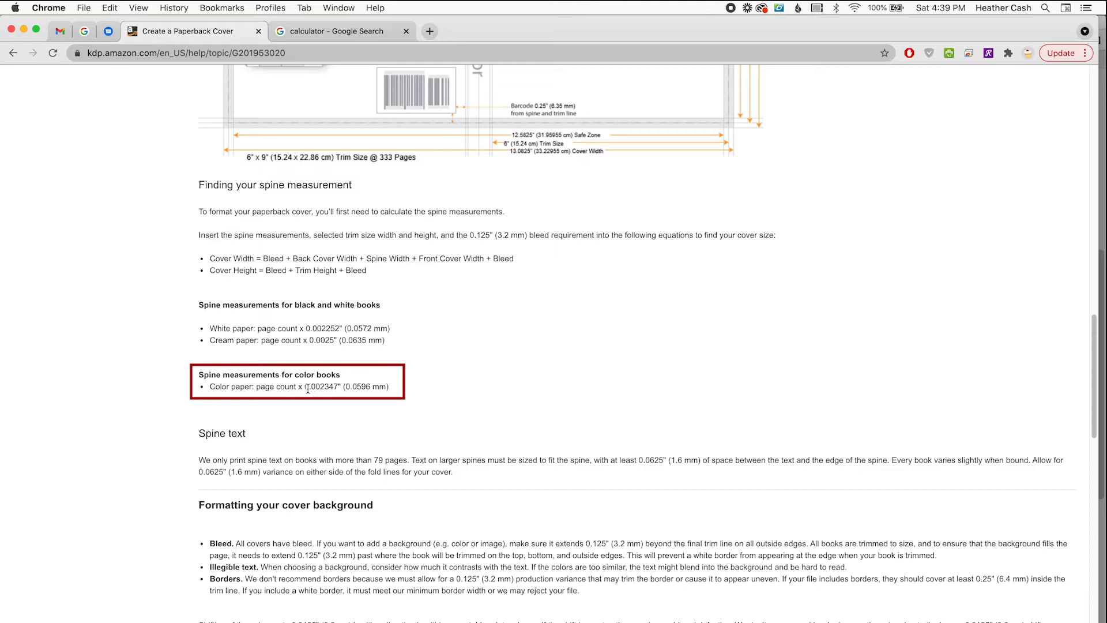
Step: Calculate the spine width for a 32-page color book as 32 × .002347, using the page's color-paper factor in the Google calculator
left_click_drag(305, 389, 340, 388)
left_click(450, 389)
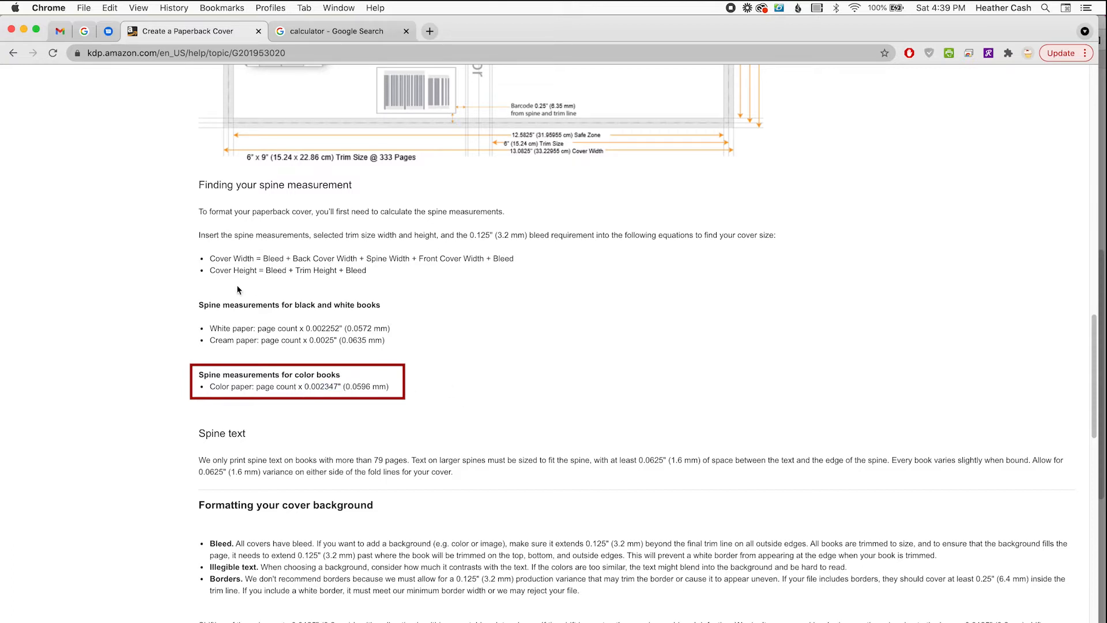
left_click(343, 33)
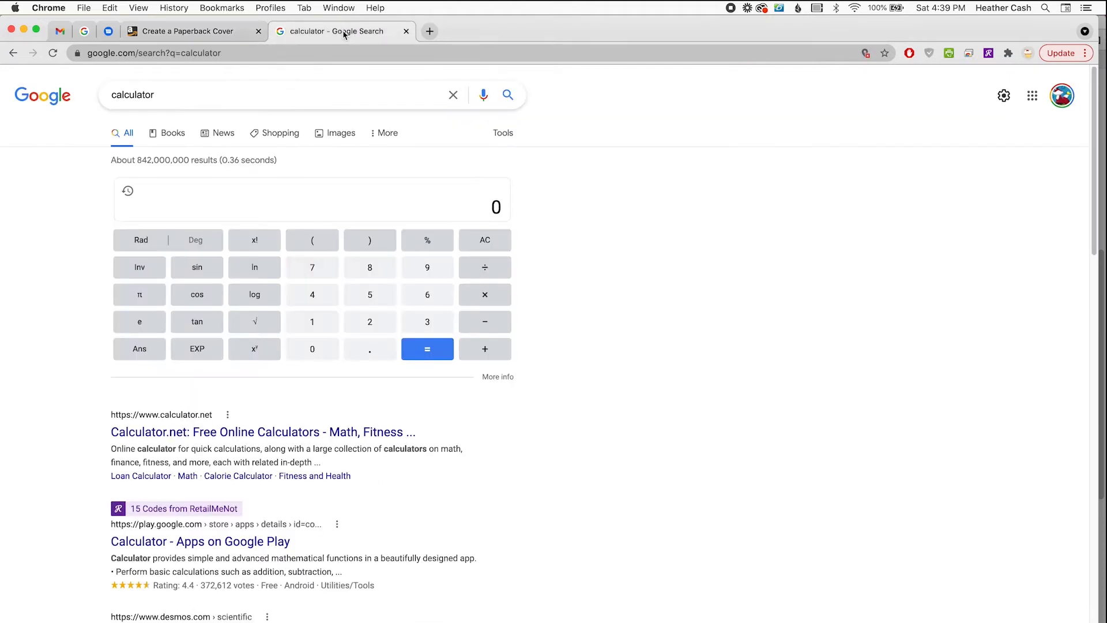
left_click(494, 206)
type("32")
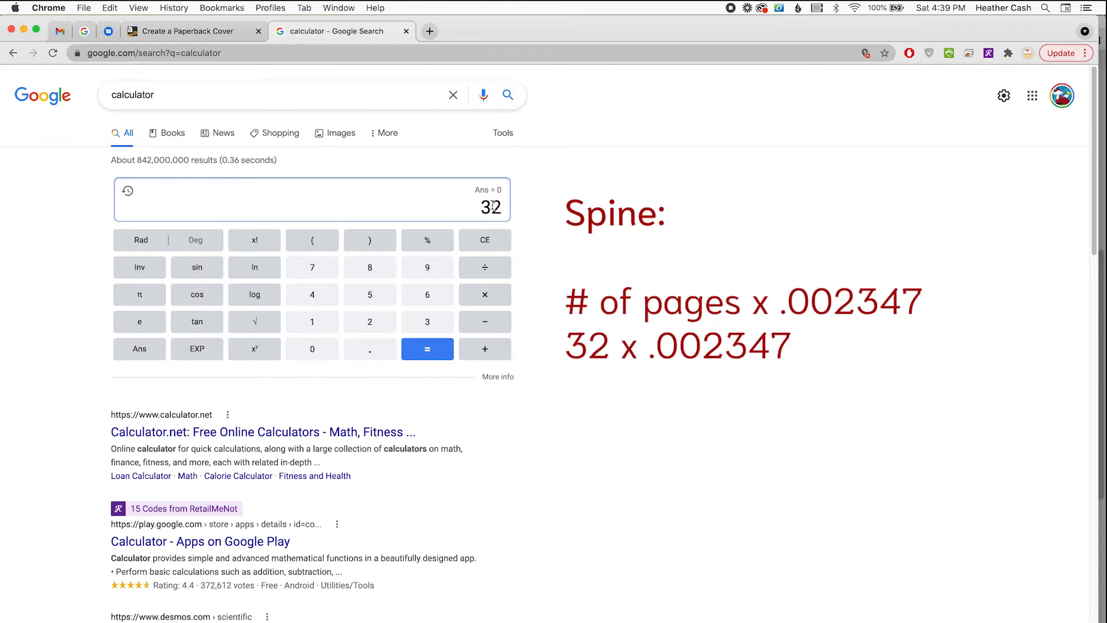
type("*")
type(".00")
type("234")
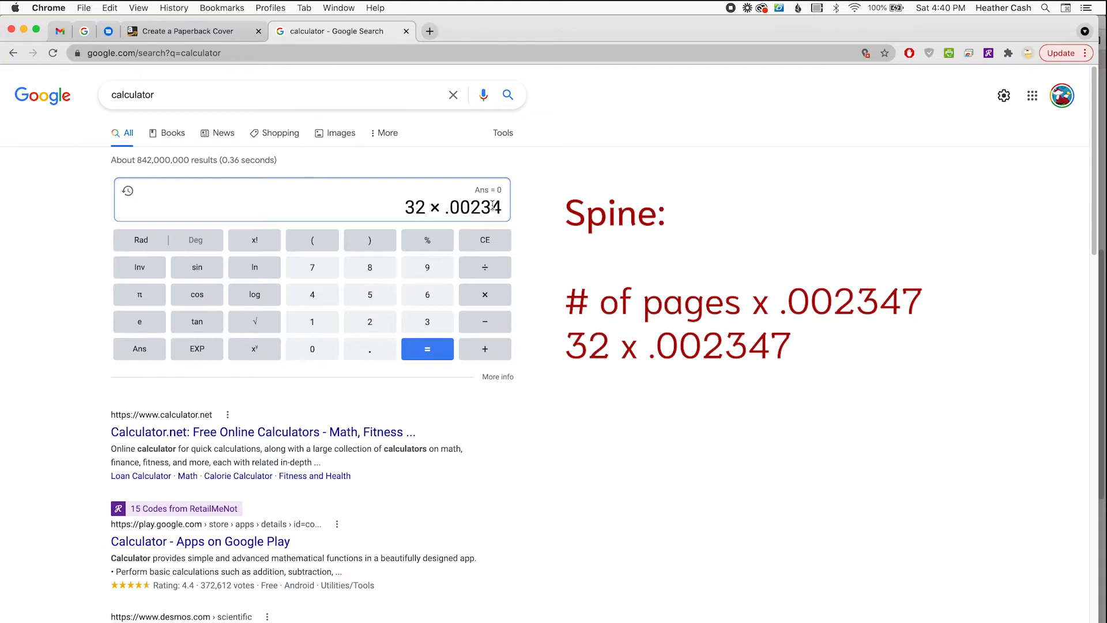
type("7")
key("Return")
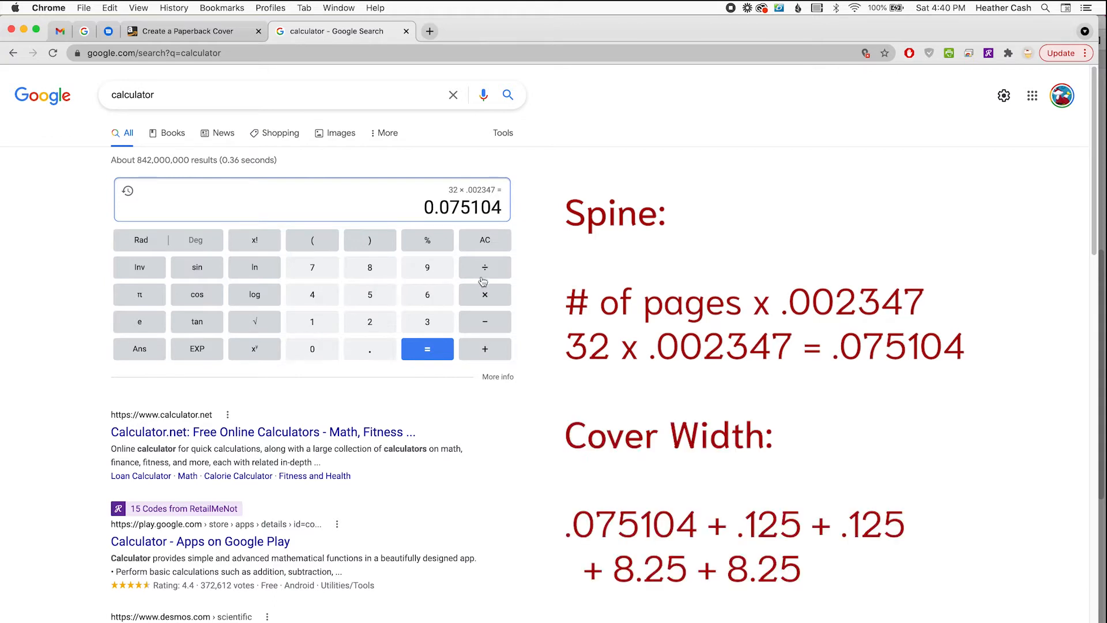
Step: Calculate the full cover width by adding .125 + .125 + 8.25 + 8.25 to the spine width, and highlight the result to three decimals
left_click(486, 356)
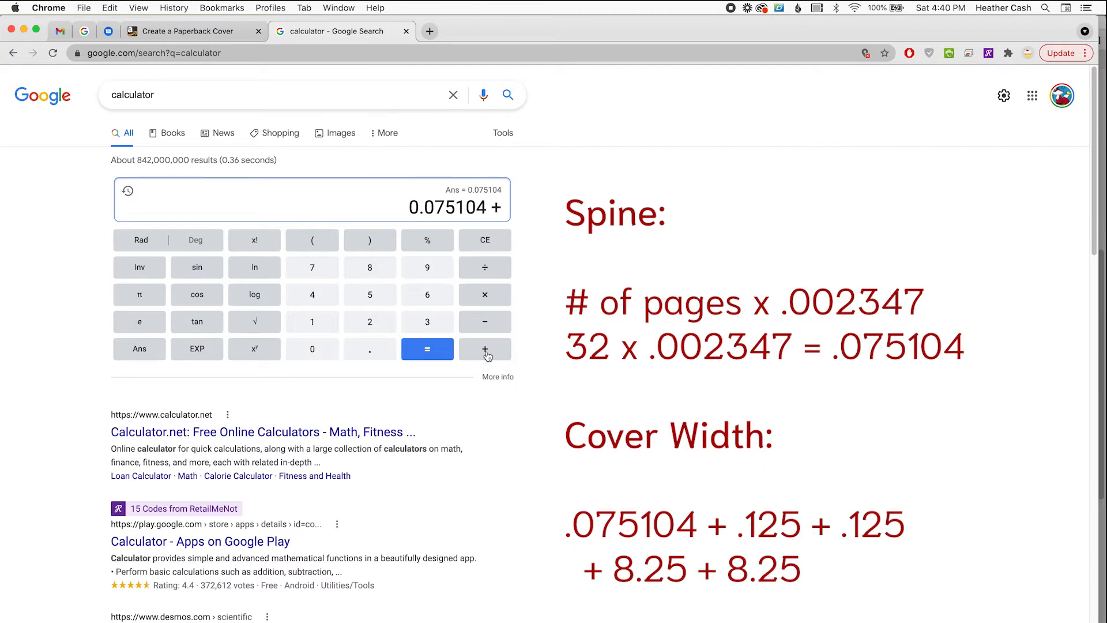
type(".125")
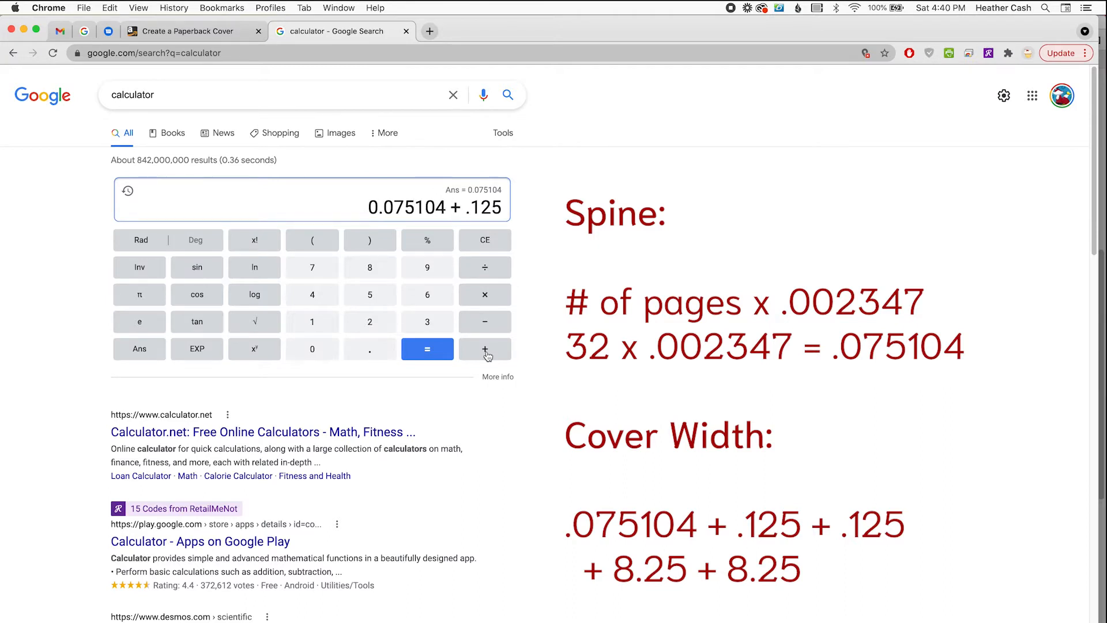
left_click(486, 355)
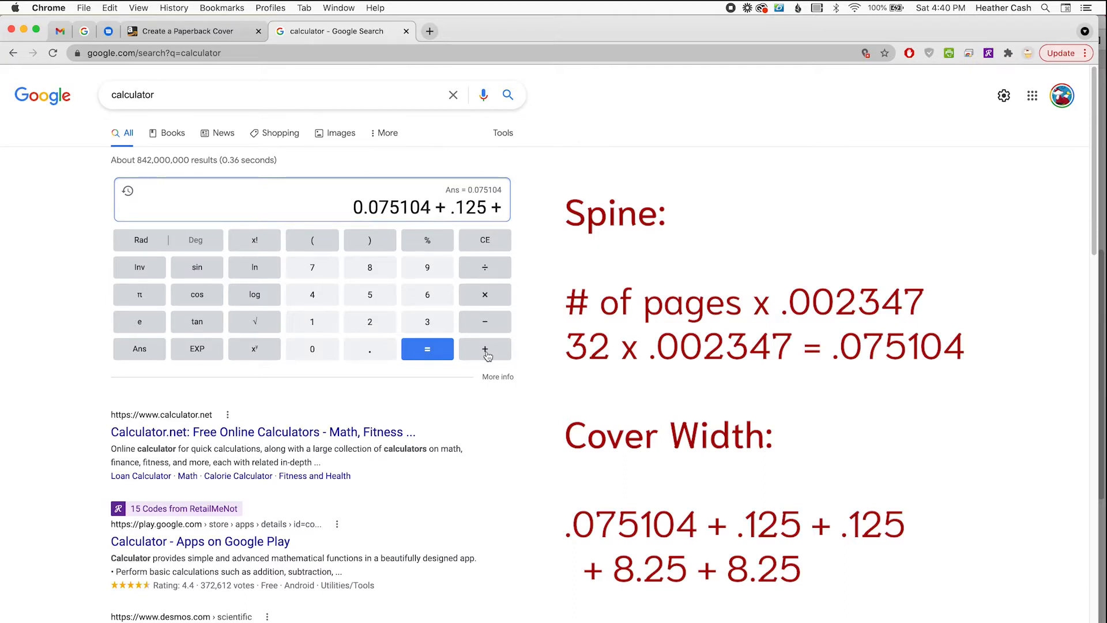
type(".125")
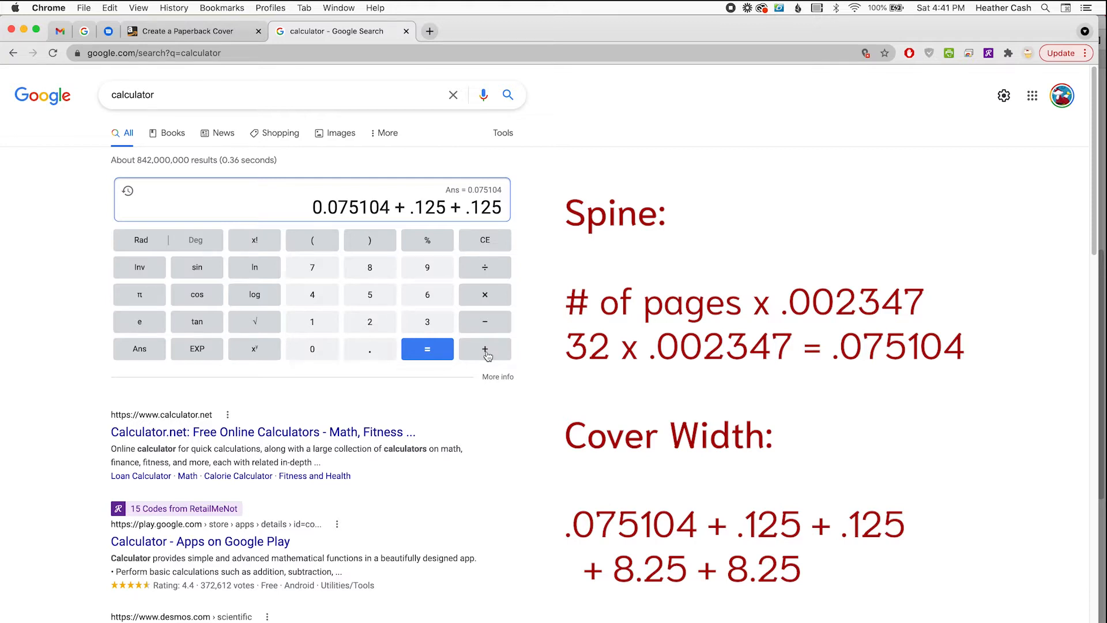
left_click(486, 352)
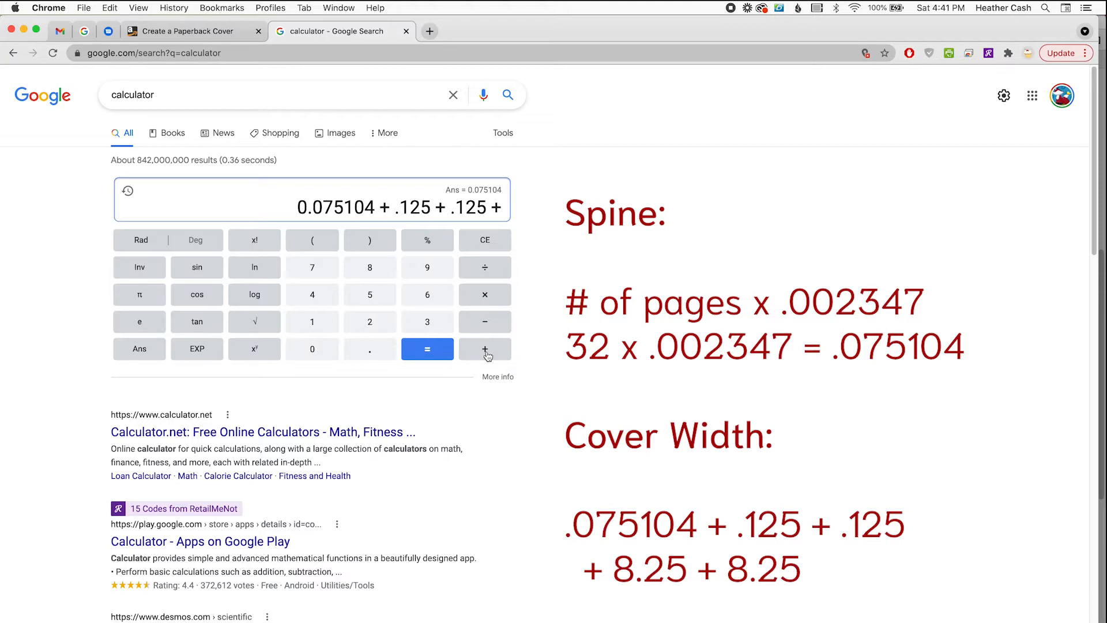
type("8.25")
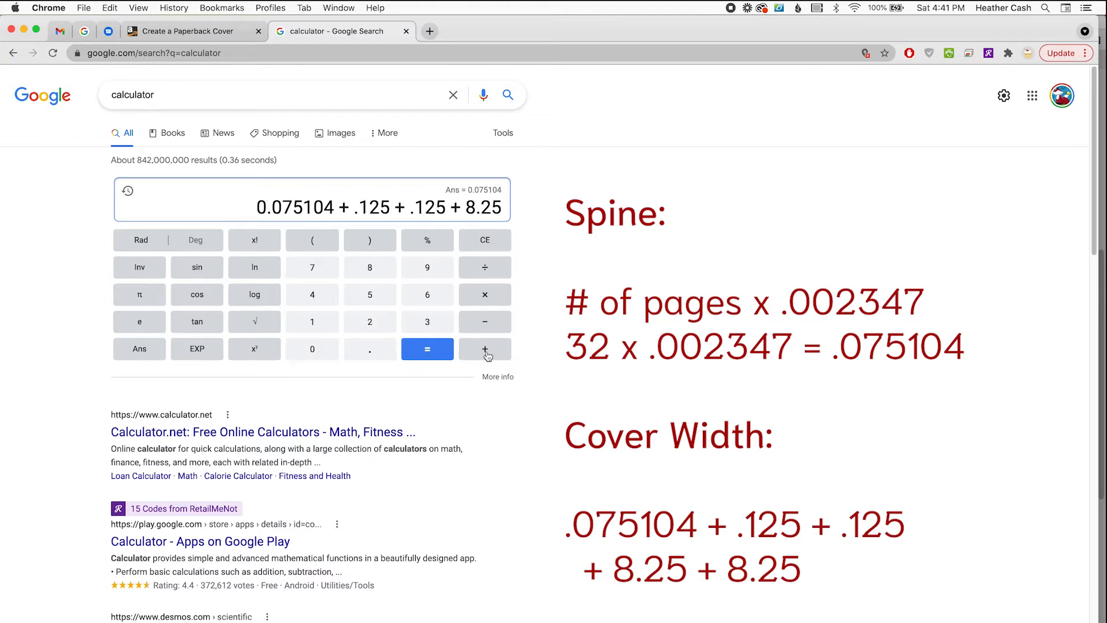
left_click(486, 350)
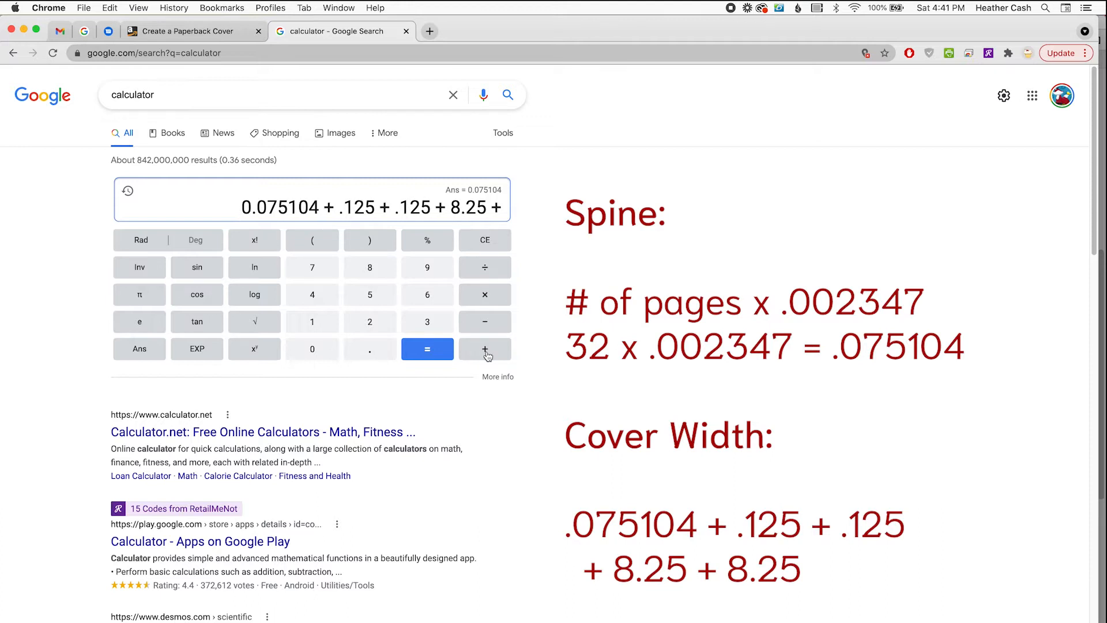
type("8.25")
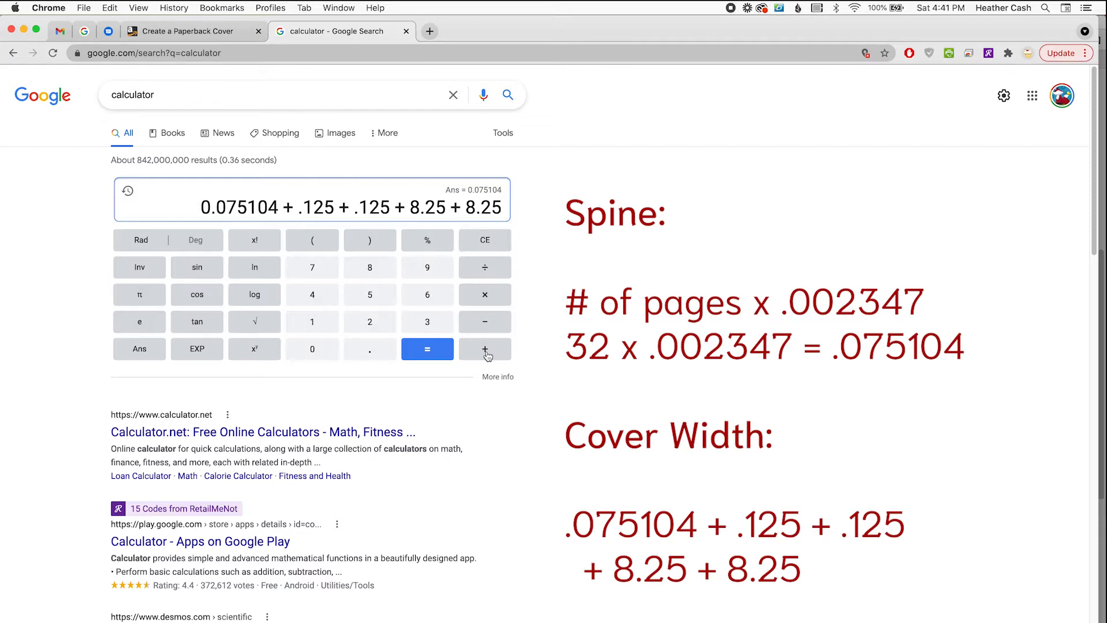
left_click(428, 356)
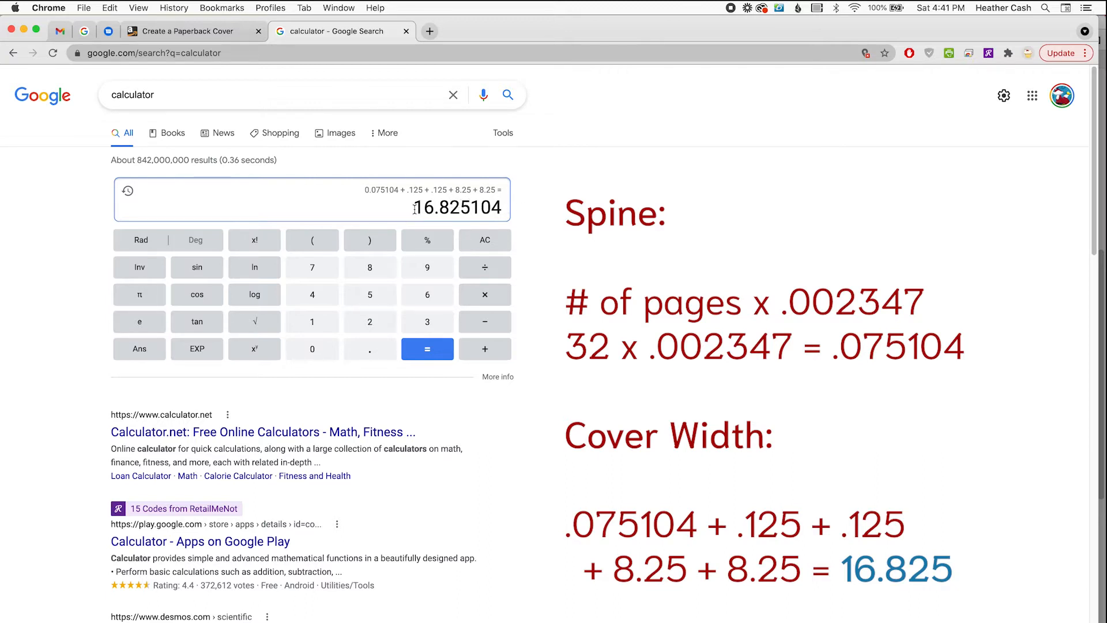
left_click_drag(415, 209, 471, 209)
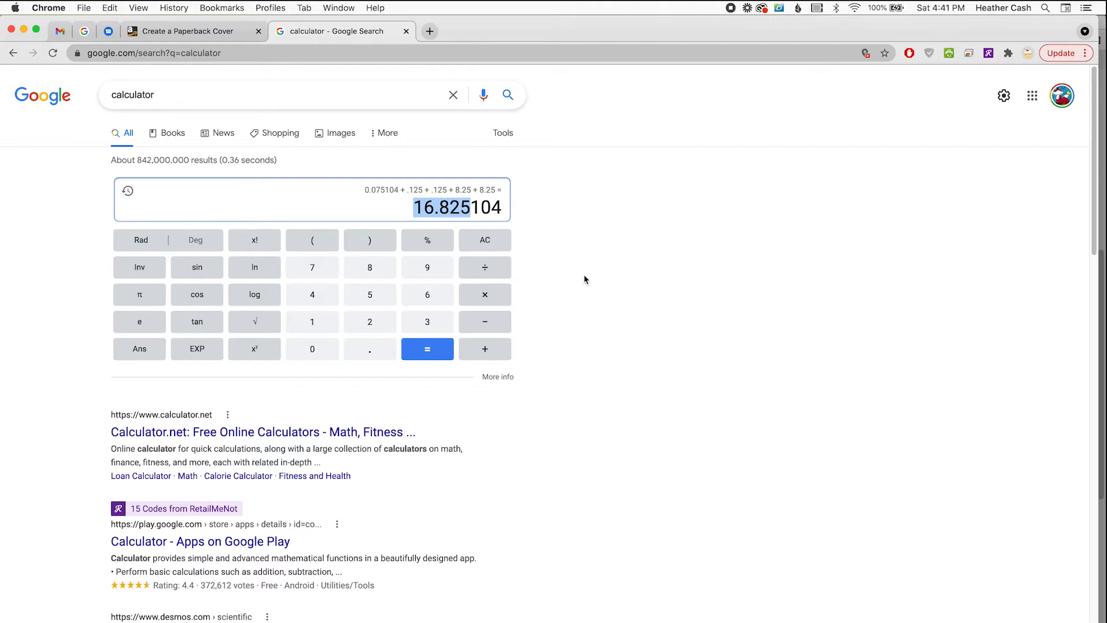
Step: Clear the calculator and compute the cover height as .125 + .125 + 8.25
left_click(493, 244)
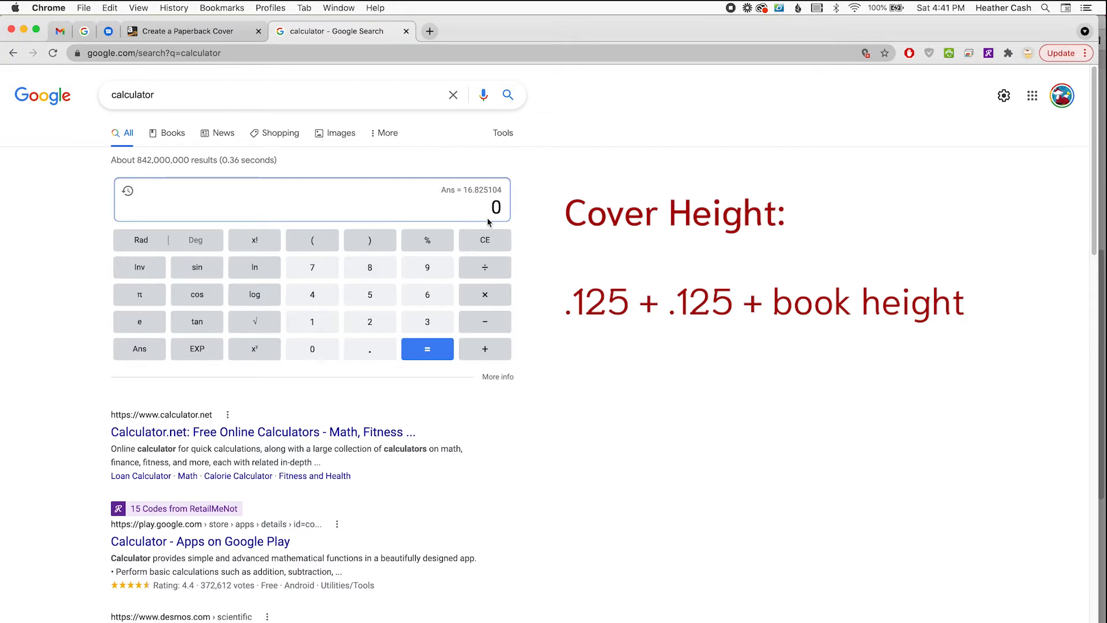
type(".125 + .125 + 8.25")
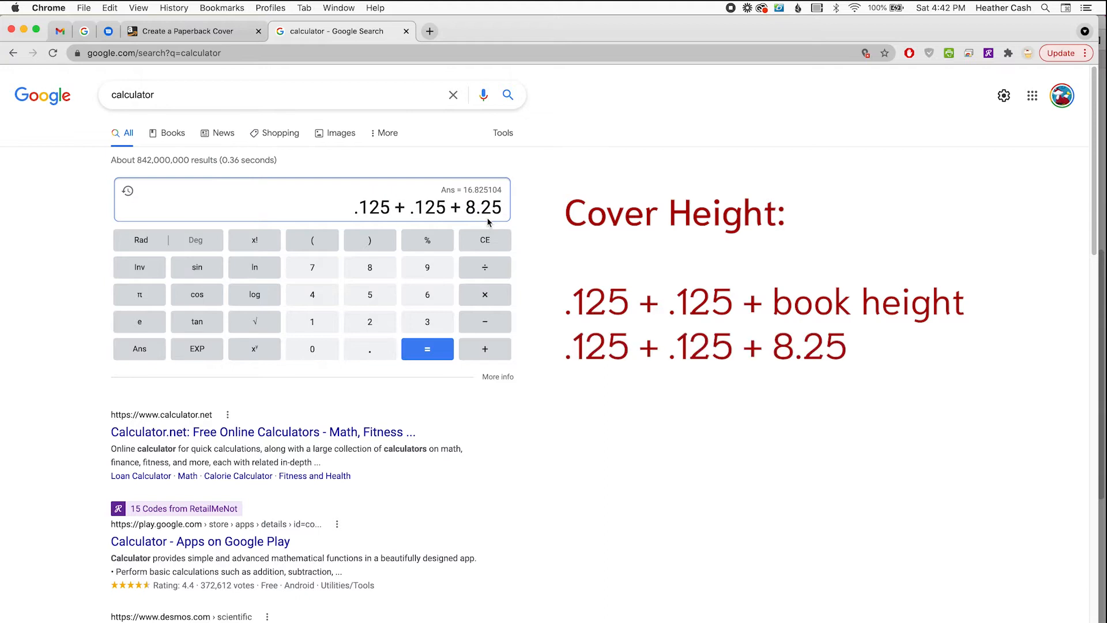
key("Return")
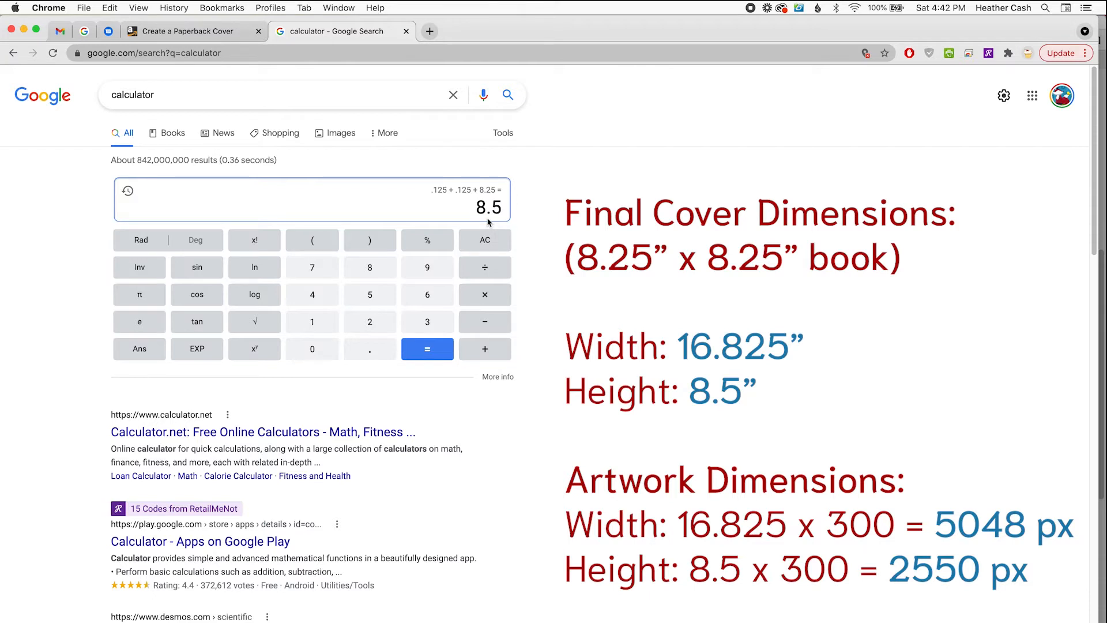
Step: Convert the cover width to pixels at 300 ppi by calculating 16.825 × 300
left_click(485, 239)
type("1")
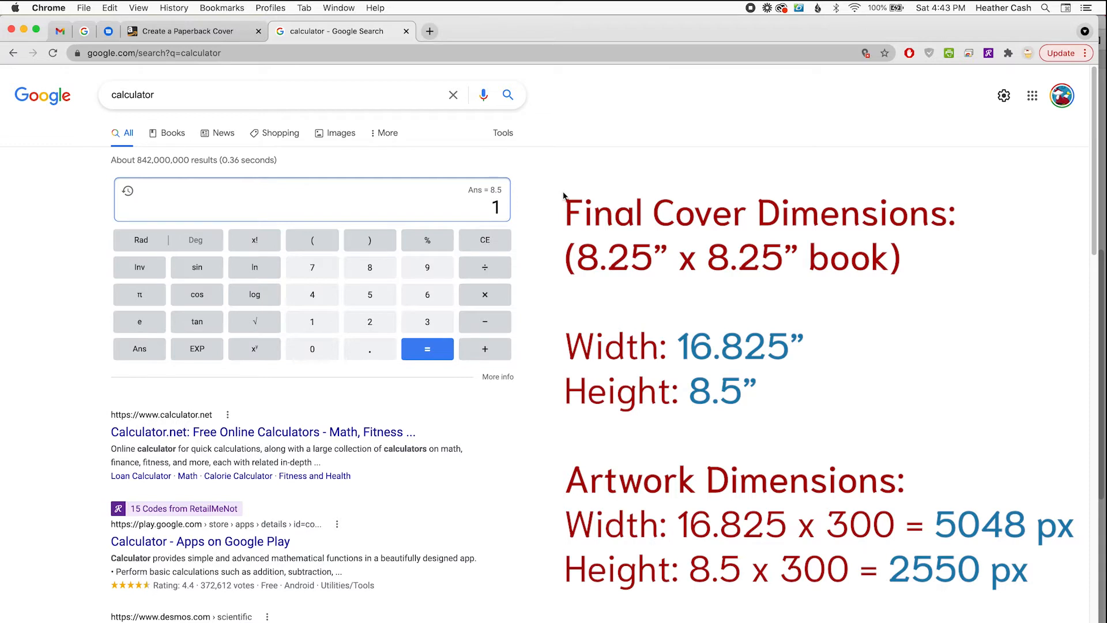
type("6.8")
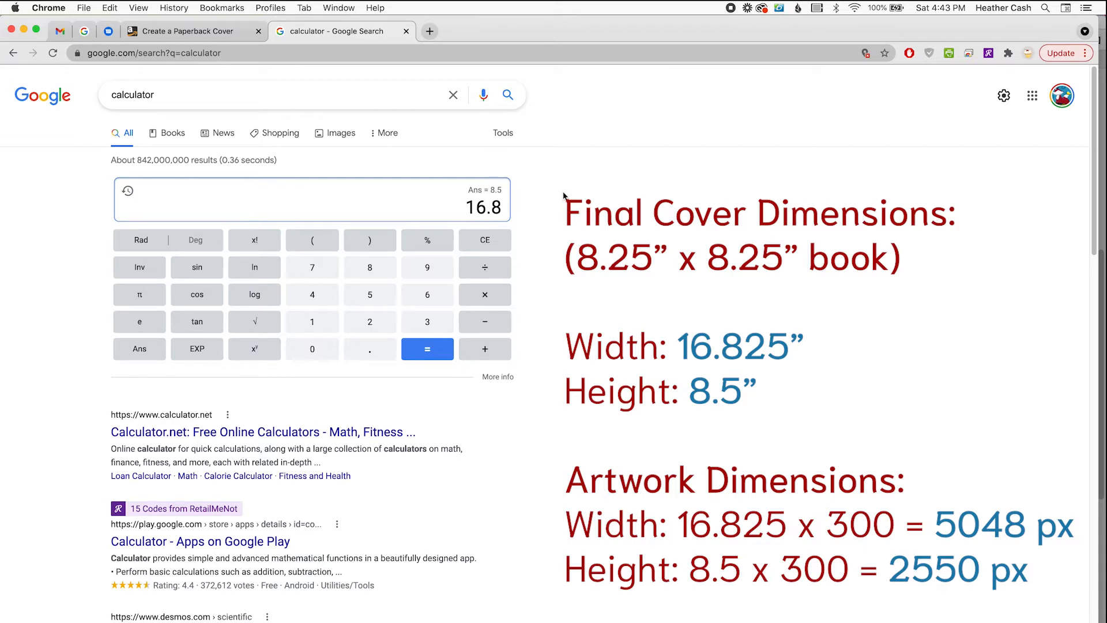
type("25*3")
type("00")
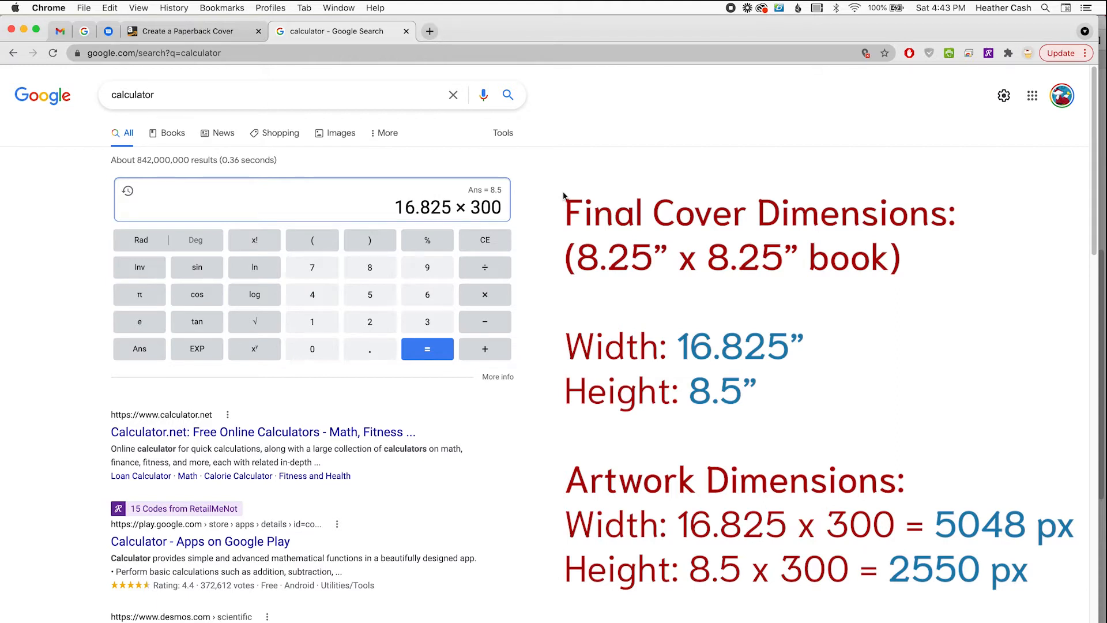
key("Return")
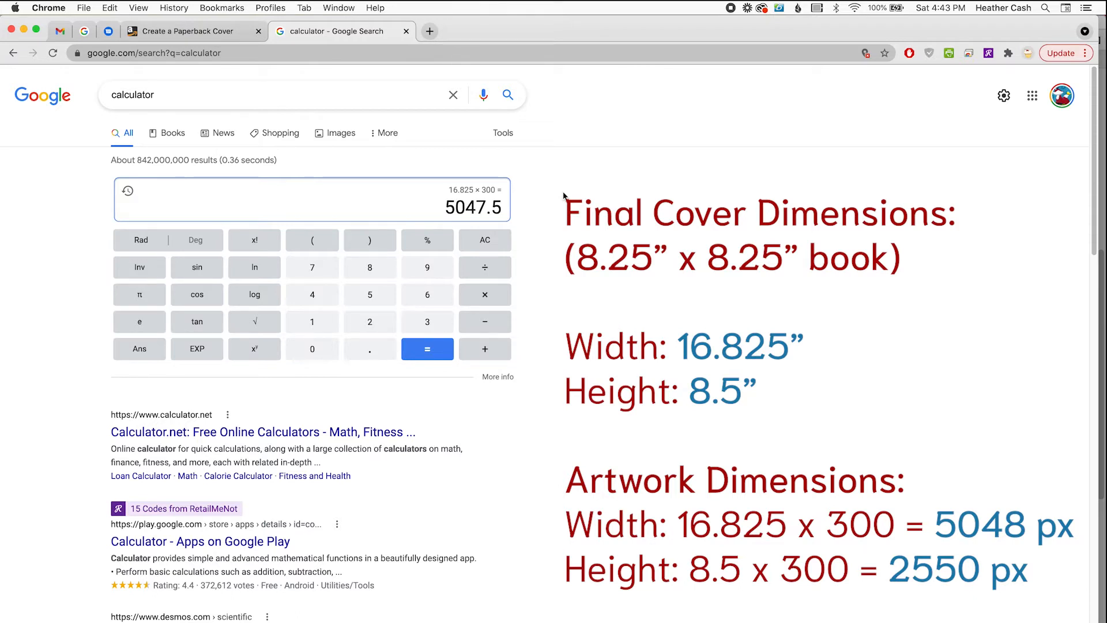
Step: Convert the cover height to pixels at 300 ppi by calculating 8.5 × 300
left_click(485, 240)
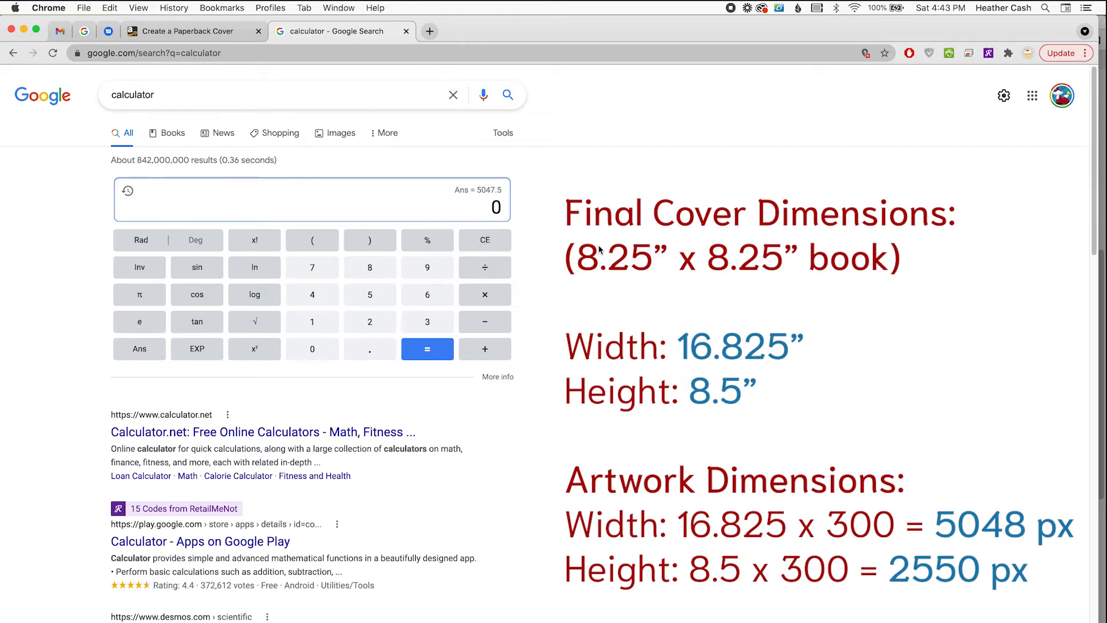
type("8.5*")
type("300")
key("Return")
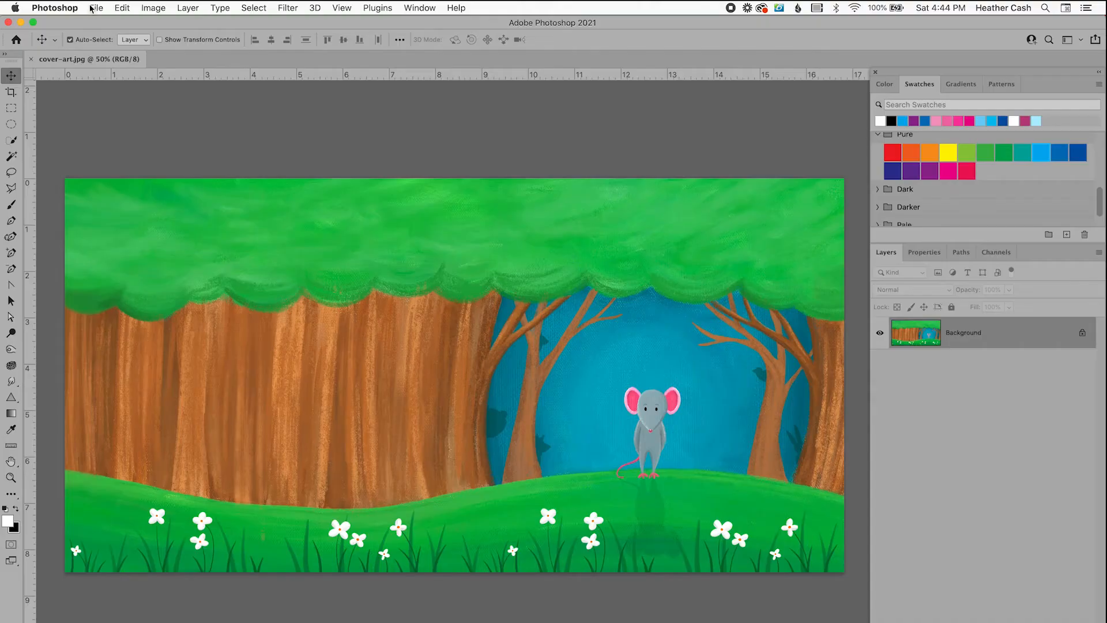
Step: Switch to Photoshop and set up a new document in inches, 16.825 wide and 8.5 high
left_click(94, 8)
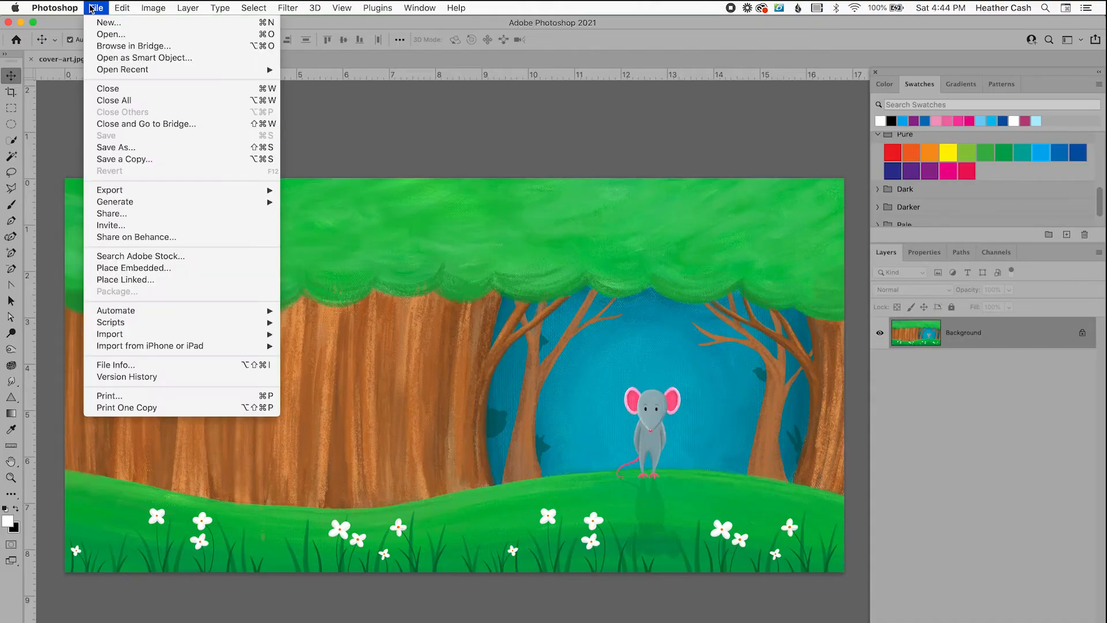
left_click(109, 22)
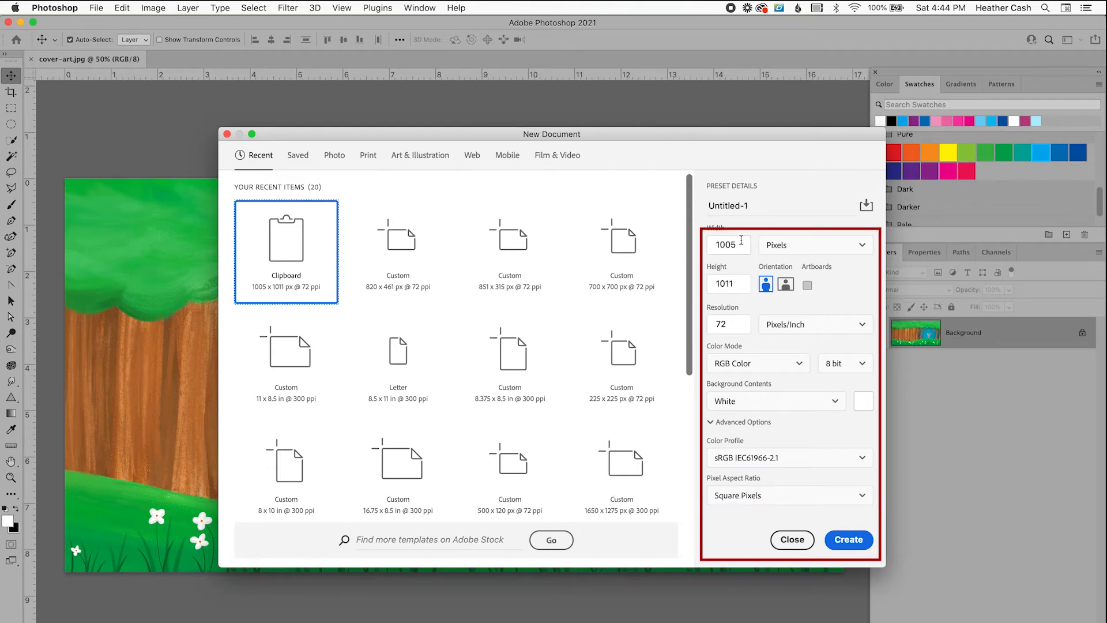
left_click(792, 245)
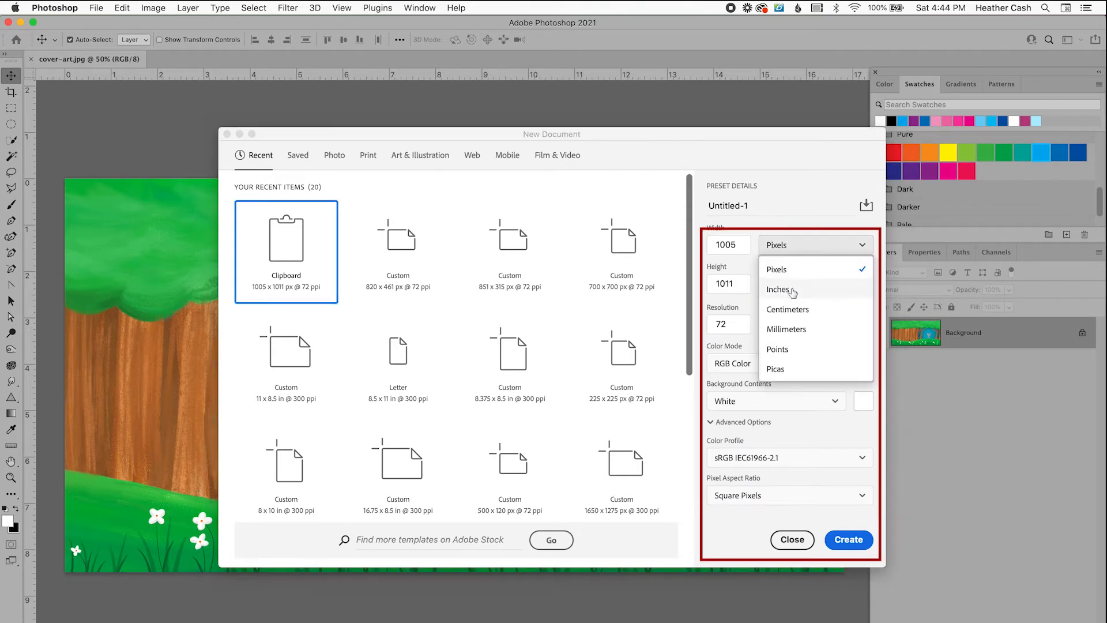
left_click(793, 289)
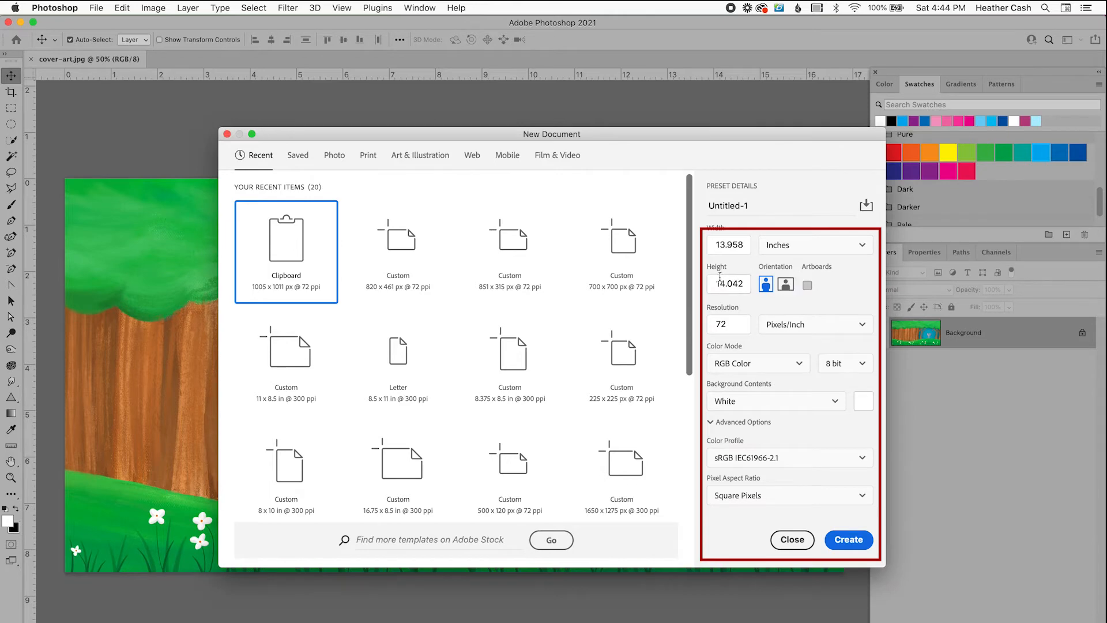
double_click(729, 245)
type("1")
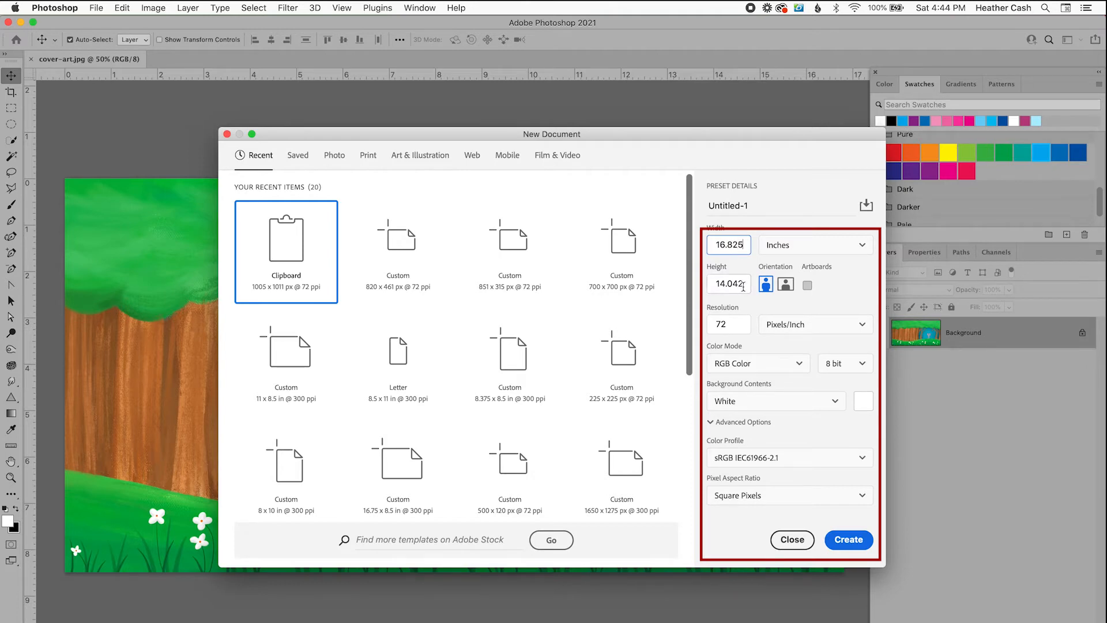
double_click(718, 285)
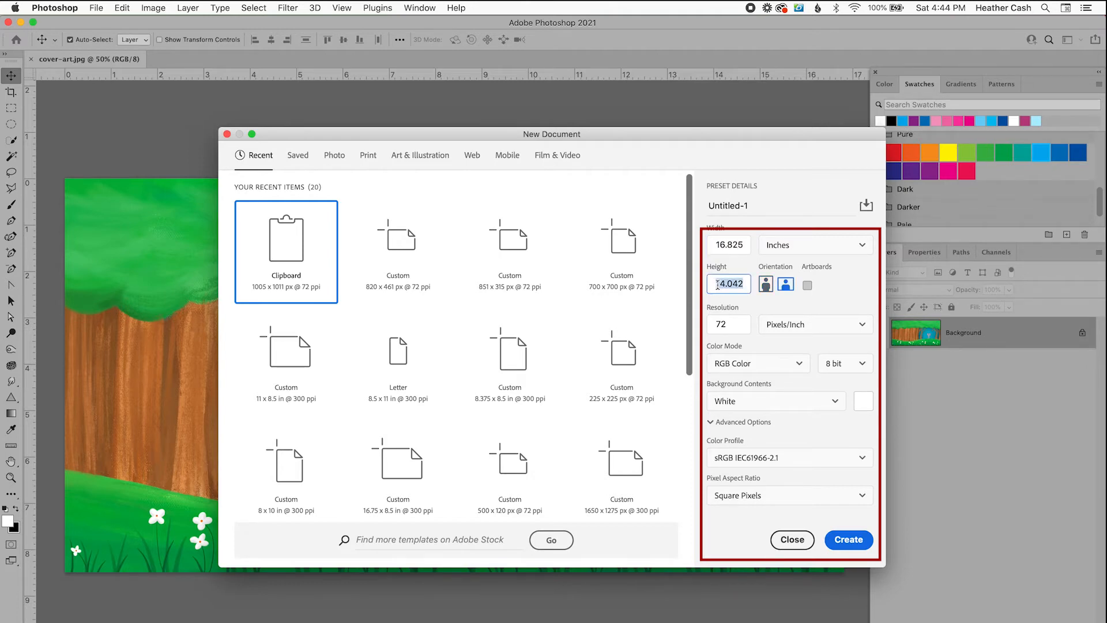
type("8.5")
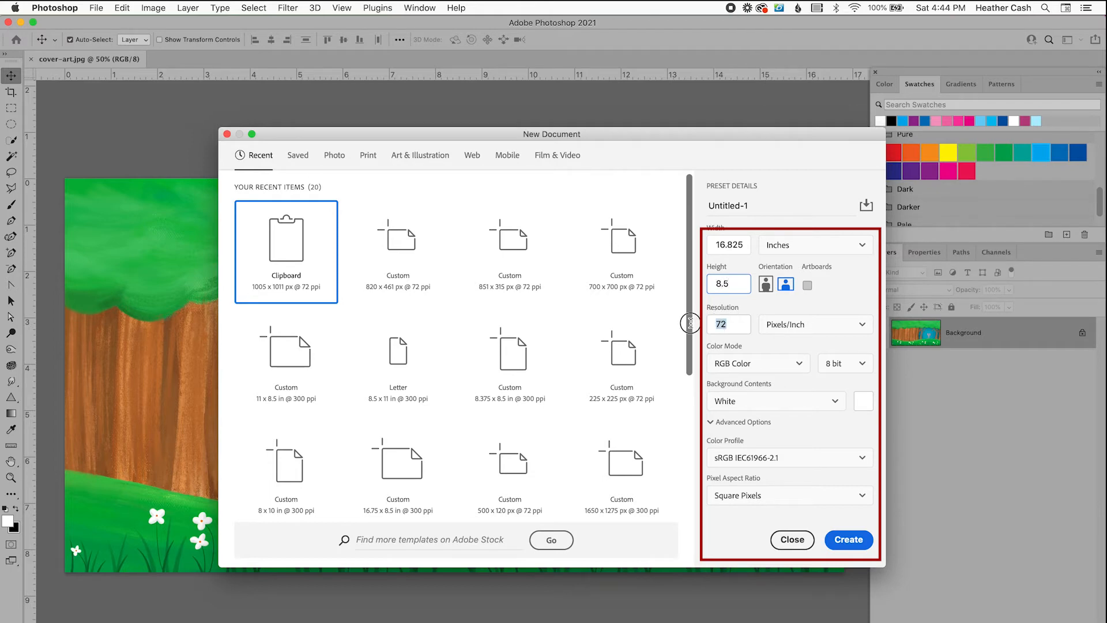
Step: Set the new document's resolution to 300 pixels/inch and its color mode to CMYK Color, and create it
key("Tab")
type("3")
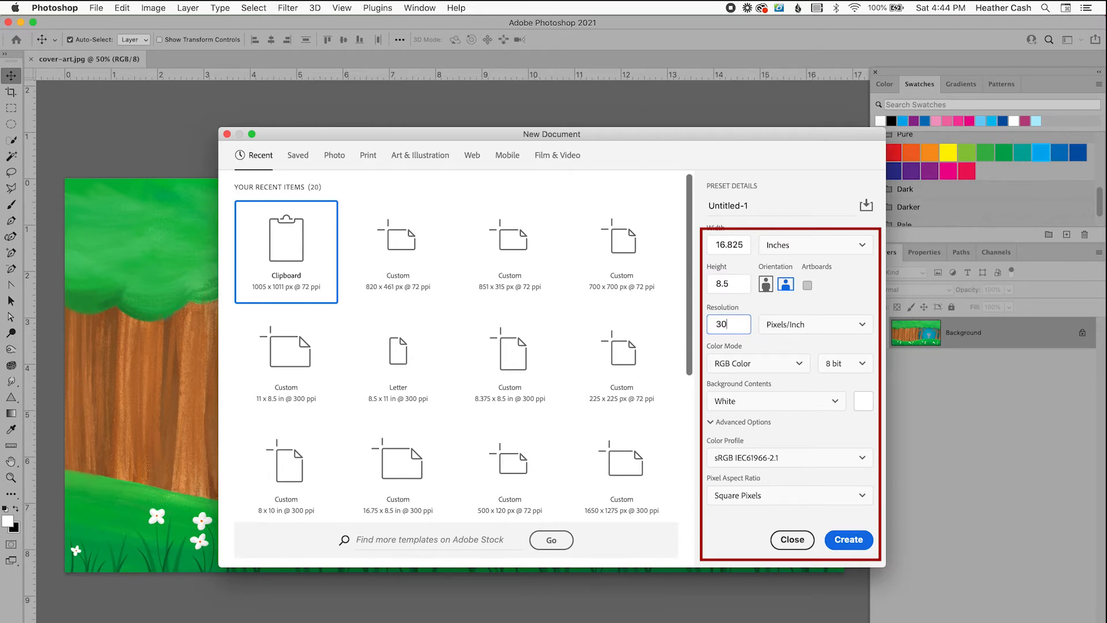
left_click(760, 363)
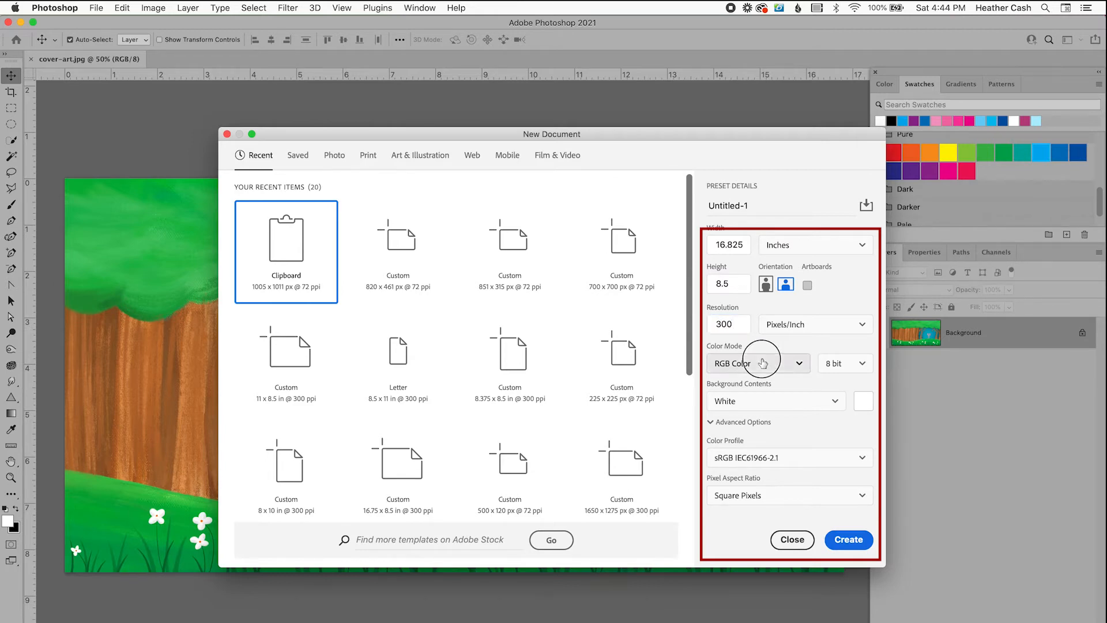
left_click(755, 448)
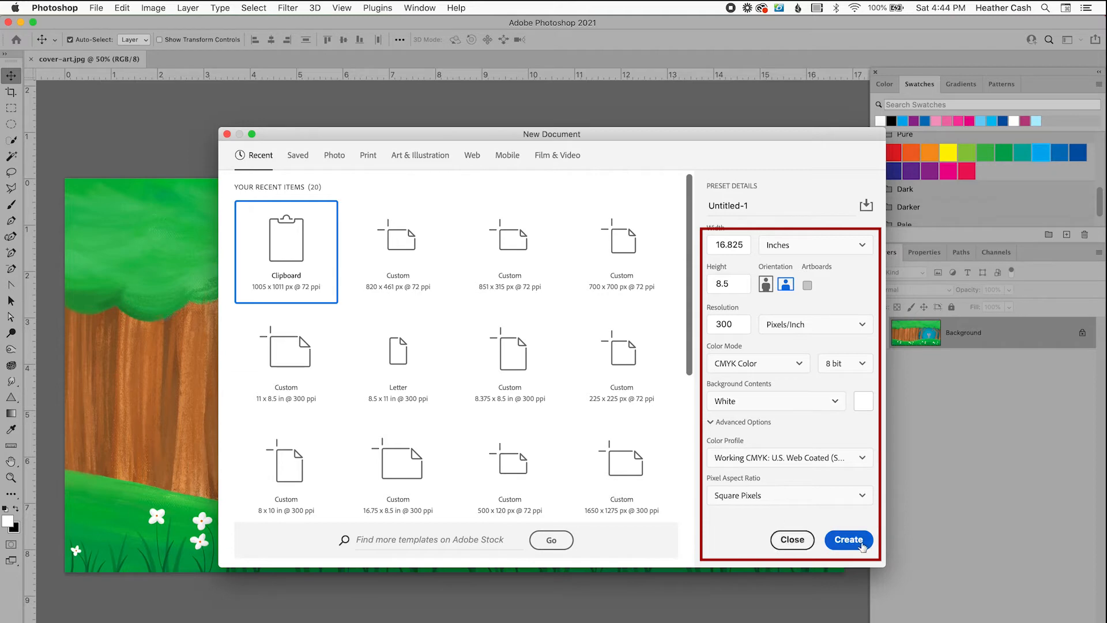
left_click(849, 540)
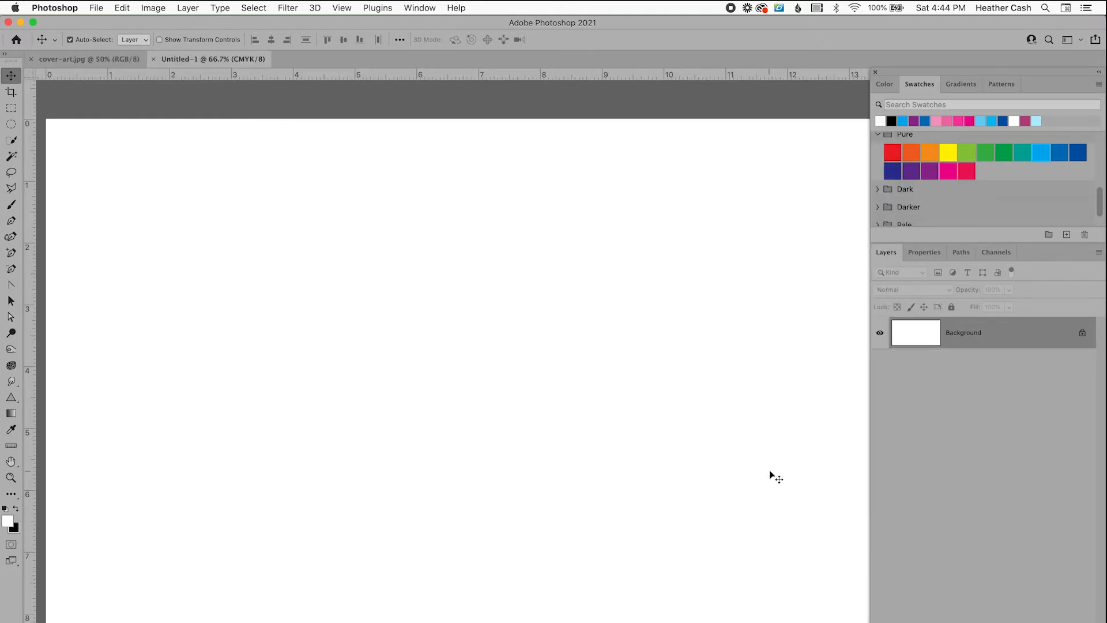
Step: Check in the Units & Rulers preferences that the rulers use Inches, leaving the preferences unchanged
key("super+minus")
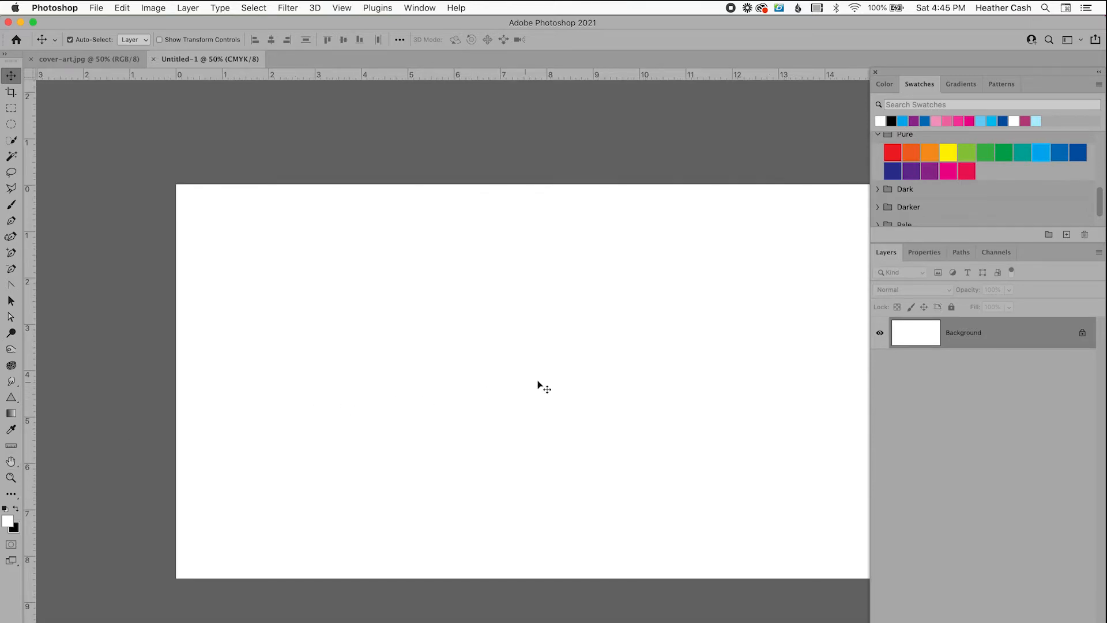
left_click_drag(598, 373, 501, 346)
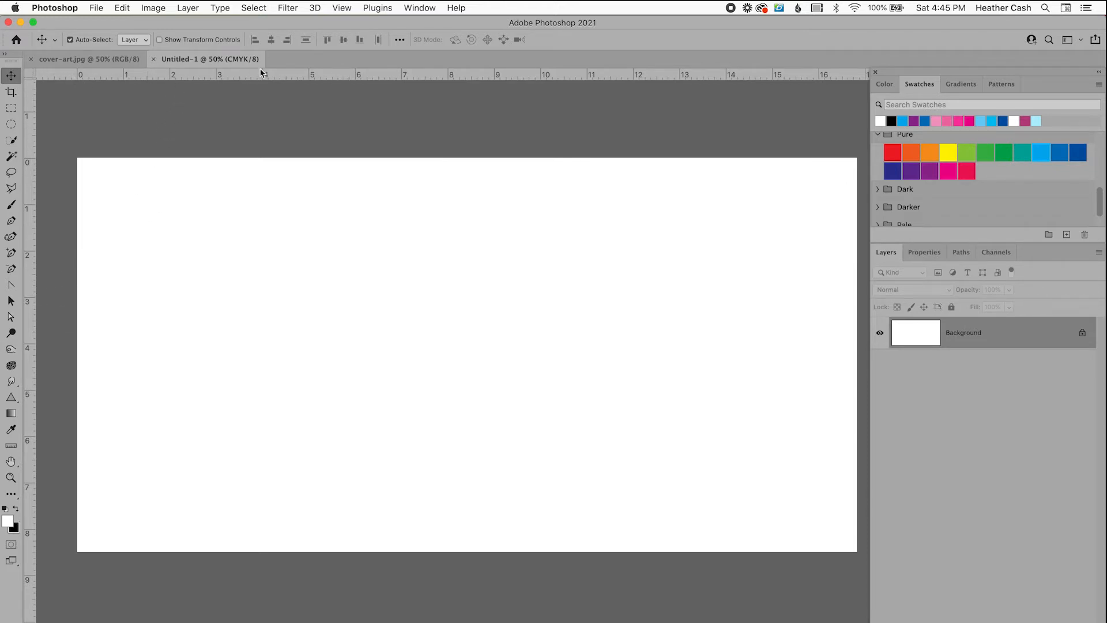
scroll(296, 165, "left", 4)
scroll(295, 165, "up", 1)
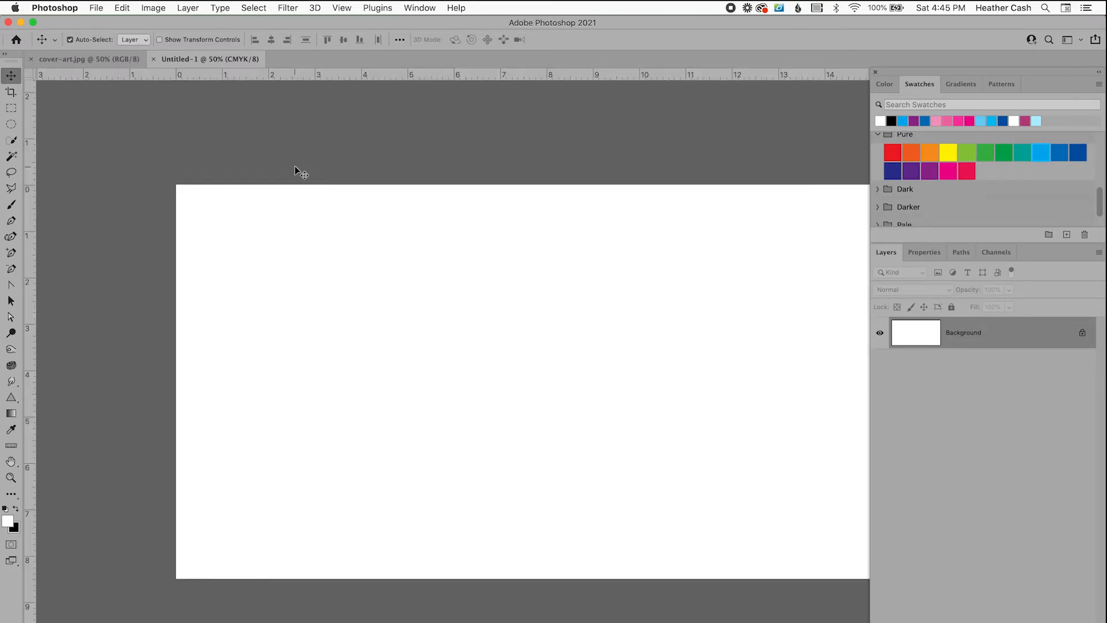
left_click_drag(403, 235, 333, 207)
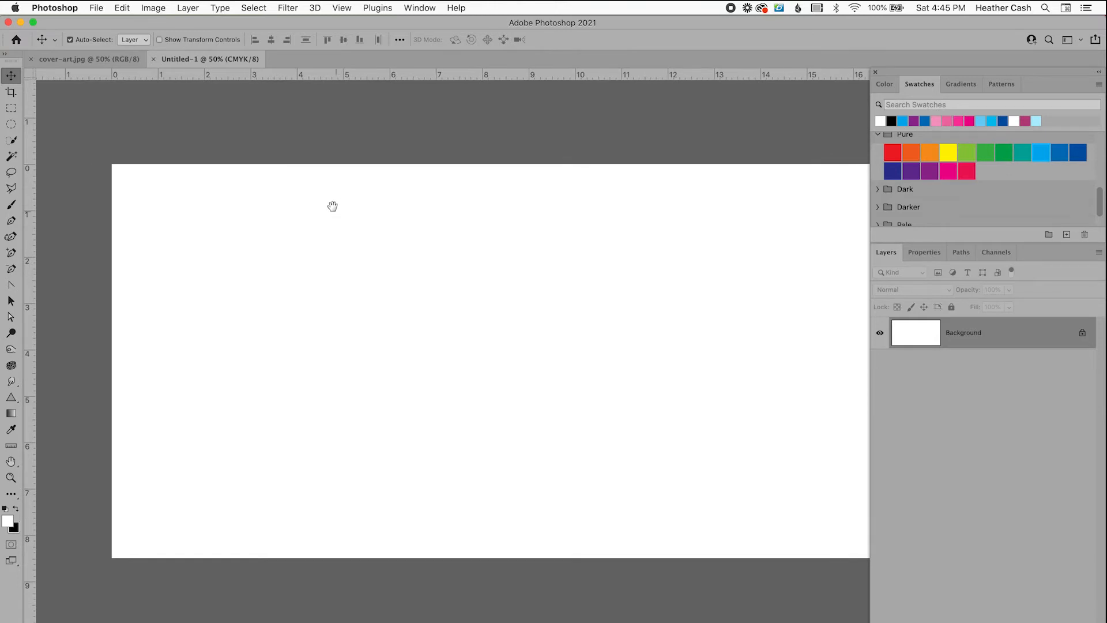
left_click(72, 7)
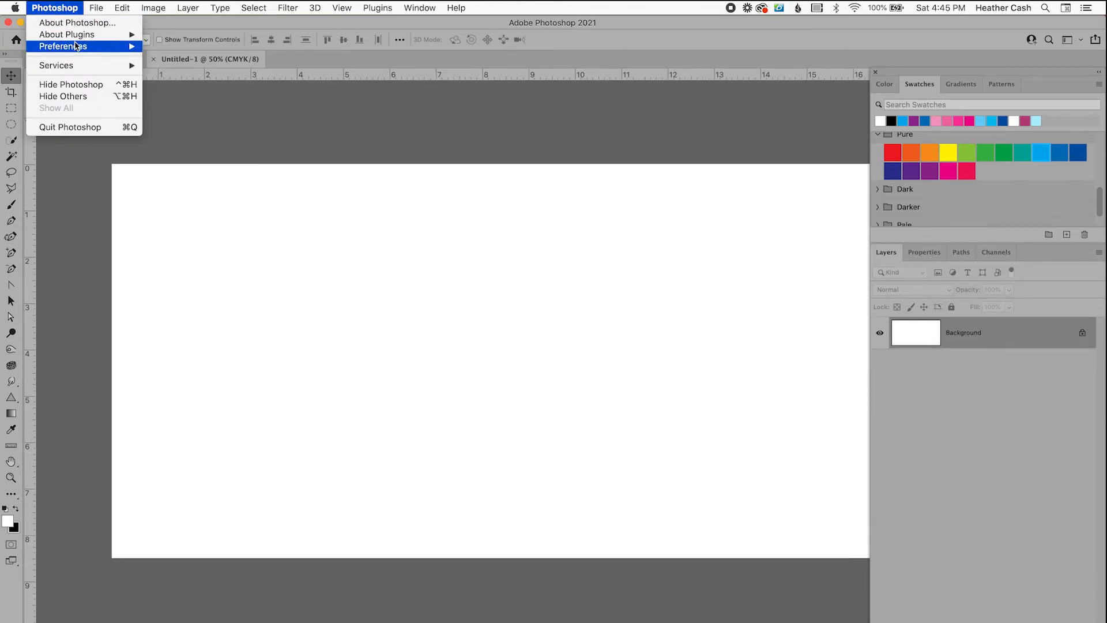
mouse_move(76, 47)
left_click(233, 183)
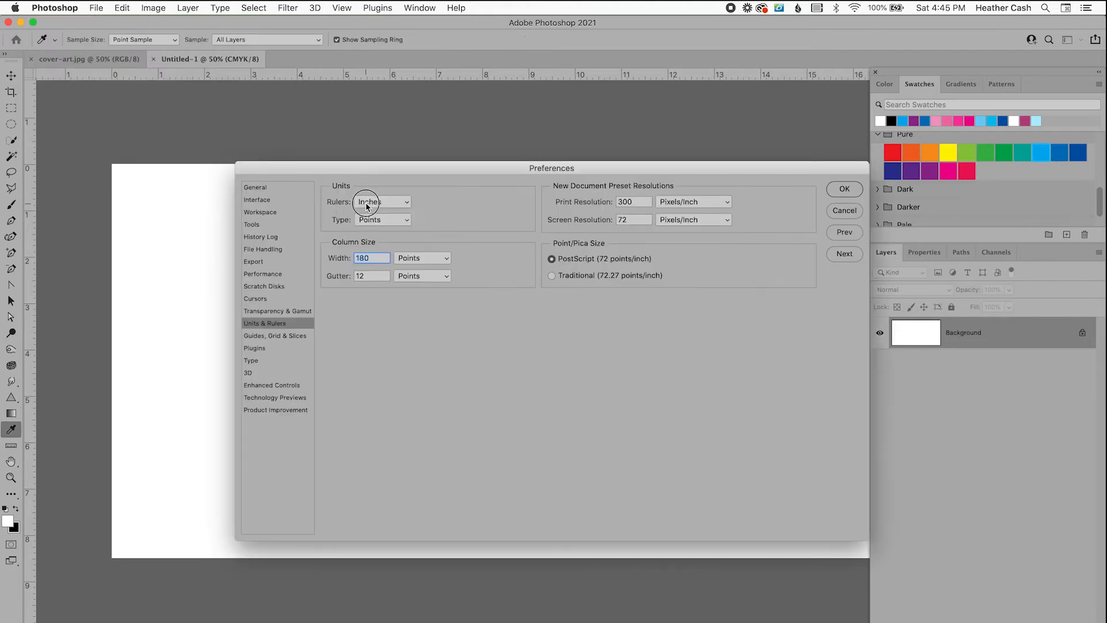
left_click(383, 201)
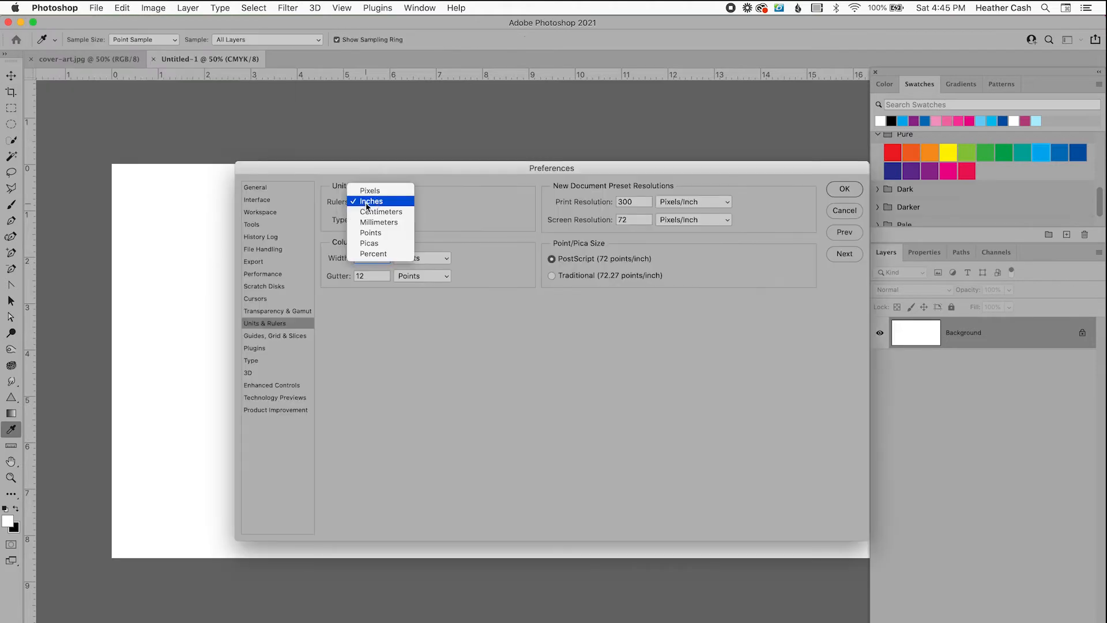
left_click(374, 202)
left_click(855, 211)
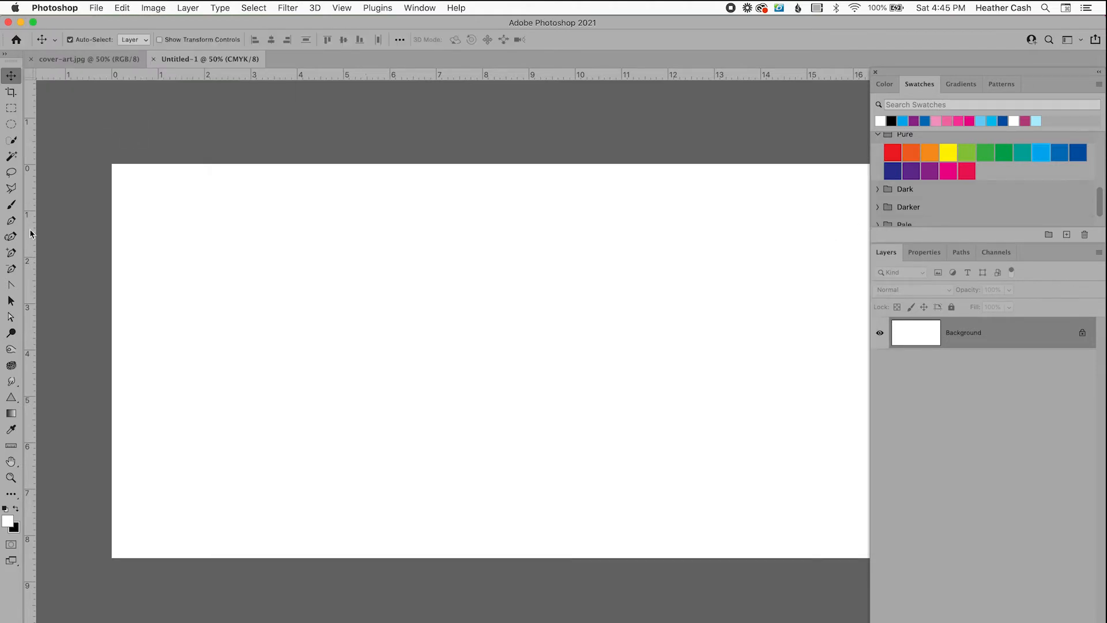
Step: Place bleed guides about 0.125 in inside all four edges of the blank cover document
left_click_drag(31, 233, 124, 283)
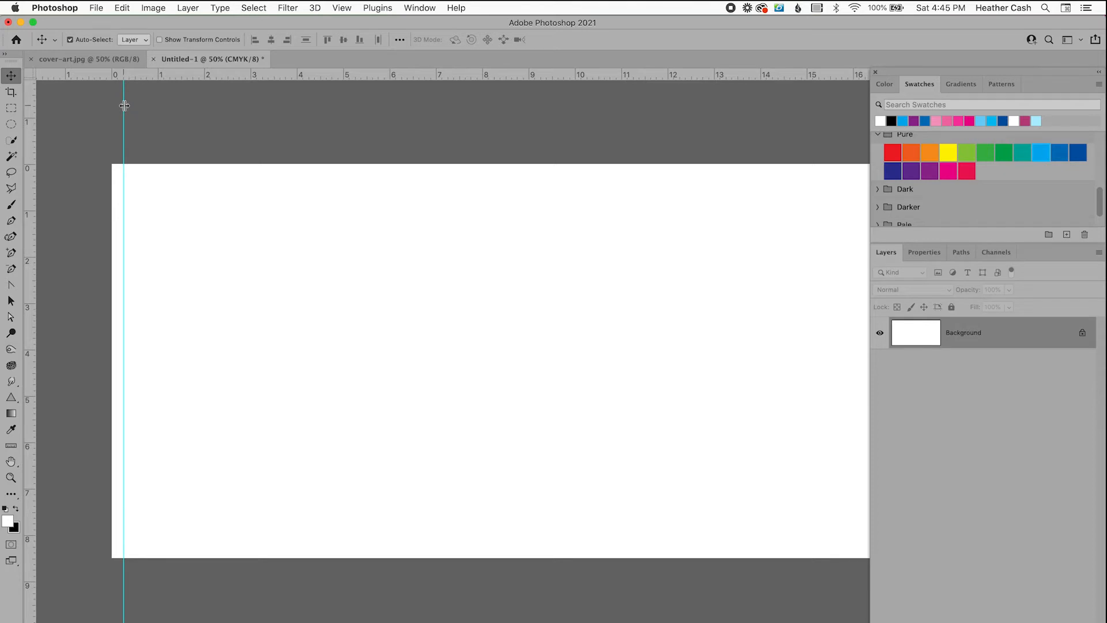
left_click_drag(124, 106, 117, 102)
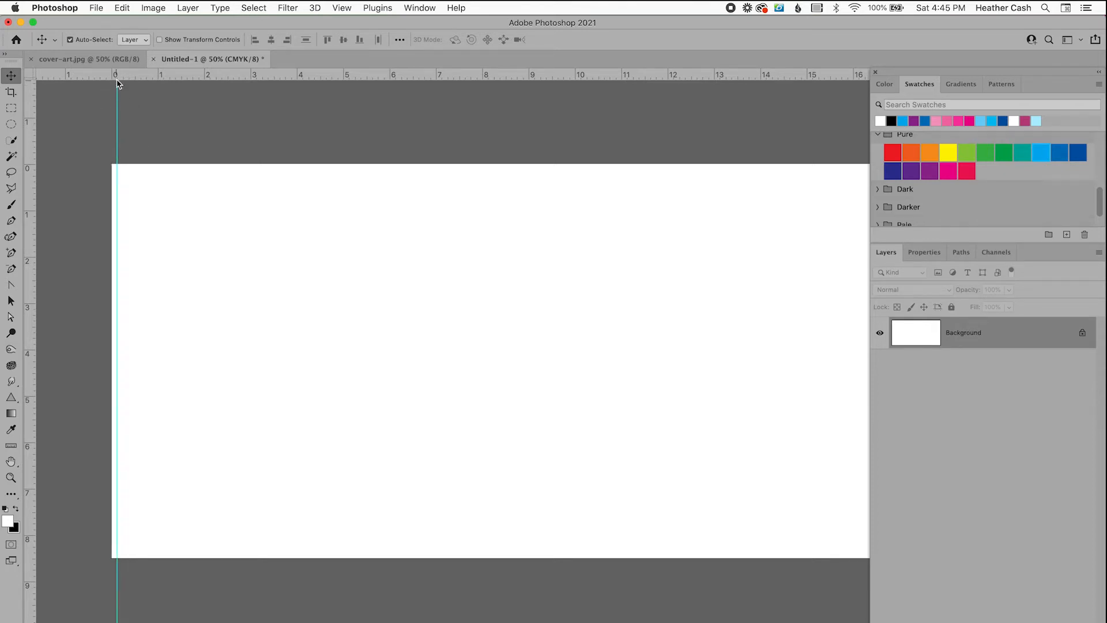
left_click_drag(245, 76, 230, 552)
scroll(685, 312, "right", 5)
left_click_drag(31, 386, 631, 388)
scroll(554, 410, "left", 5)
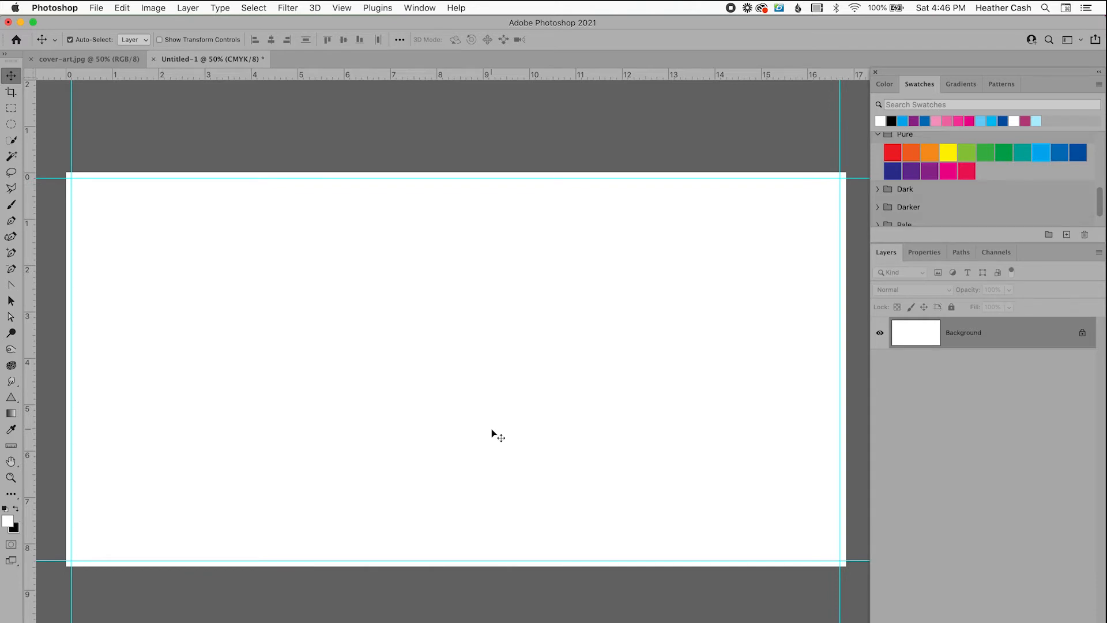
Step: Add a vertical guide at 8.375 in for the first edge of the spine
left_click(341, 9)
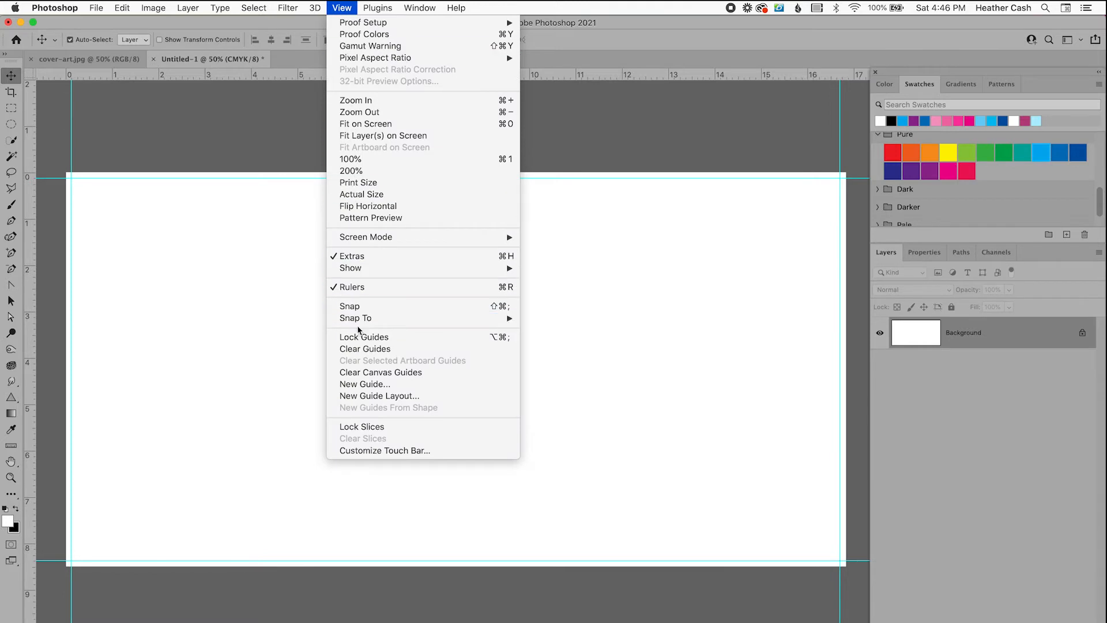
left_click(364, 384)
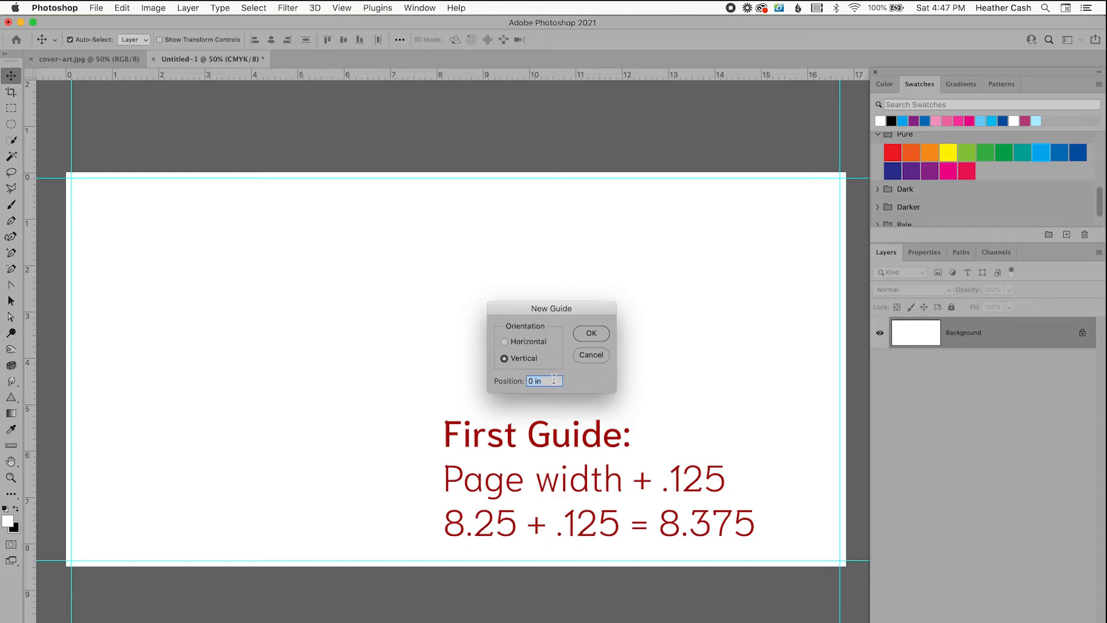
type("8.375")
left_click(585, 340)
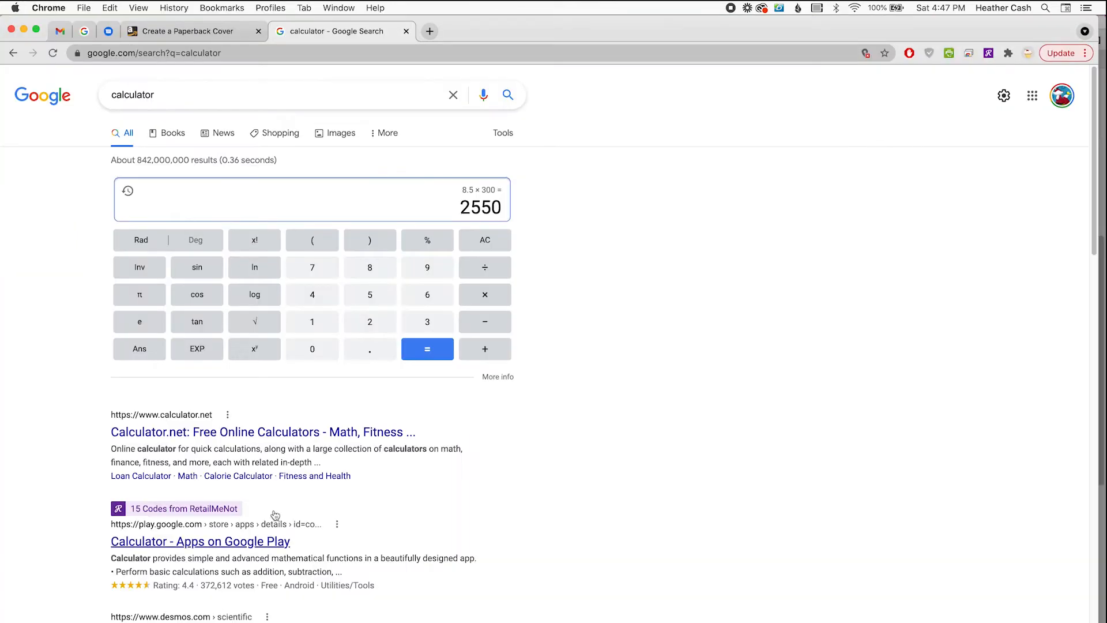
Step: Switch to the Google calculator in Chrome and compute the second spine guide's position as 8.25 + .125 + .075104
key("Escape")
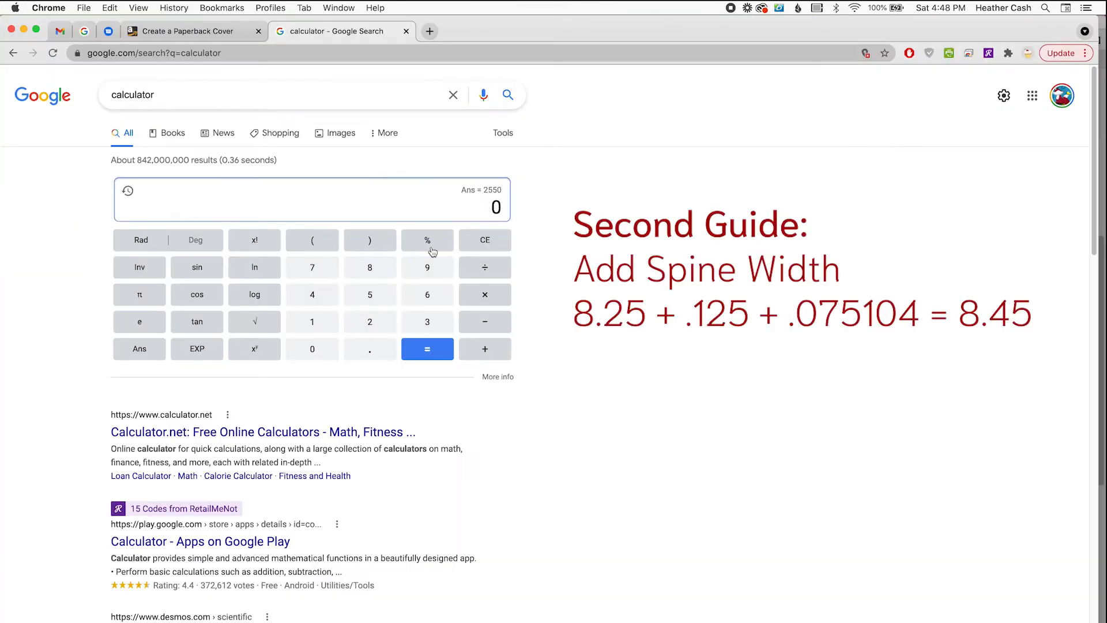
type("8.25 + .125 + .075")
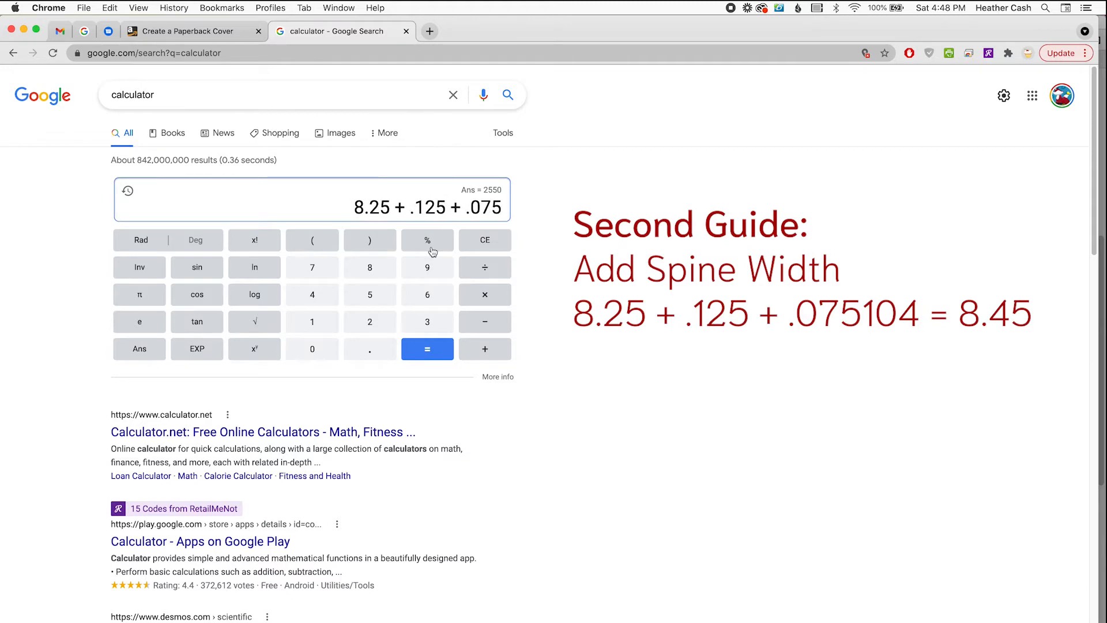
type("104")
key("Return")
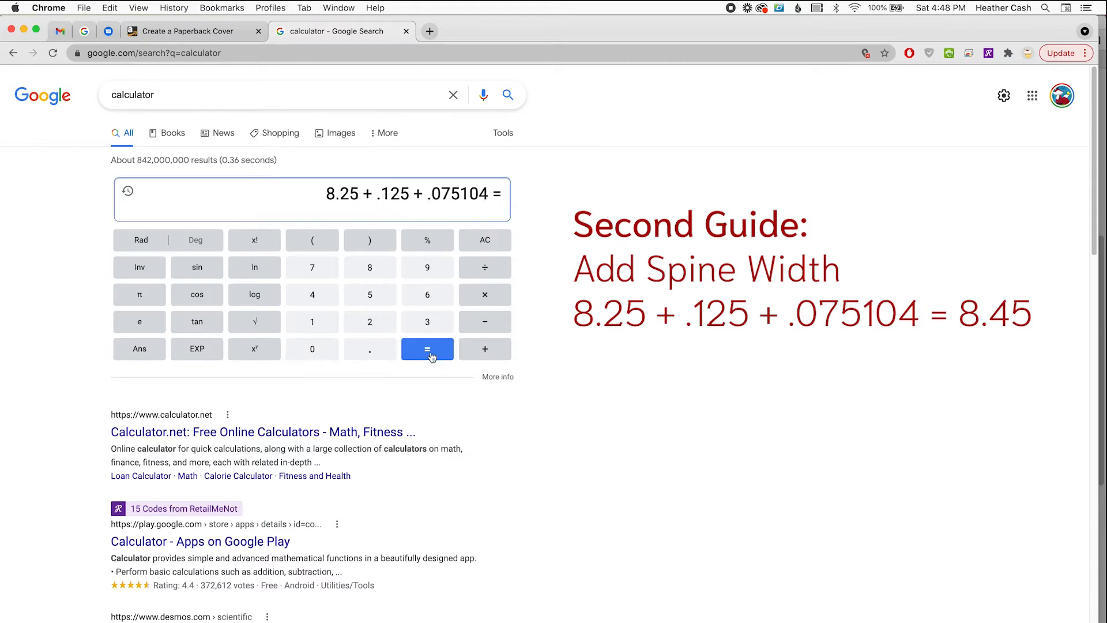
left_click_drag(425, 209, 464, 209)
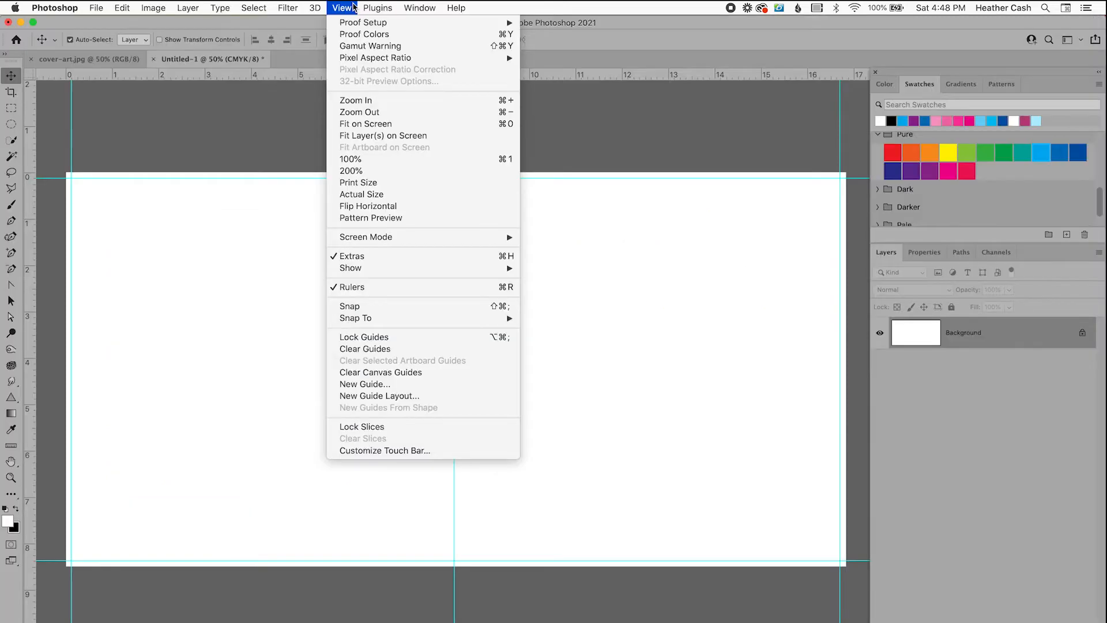
Step: Switch back to Photoshop, add a vertical guide at 8.45 in for the other spine edge, and lock the guides
left_click(381, 383)
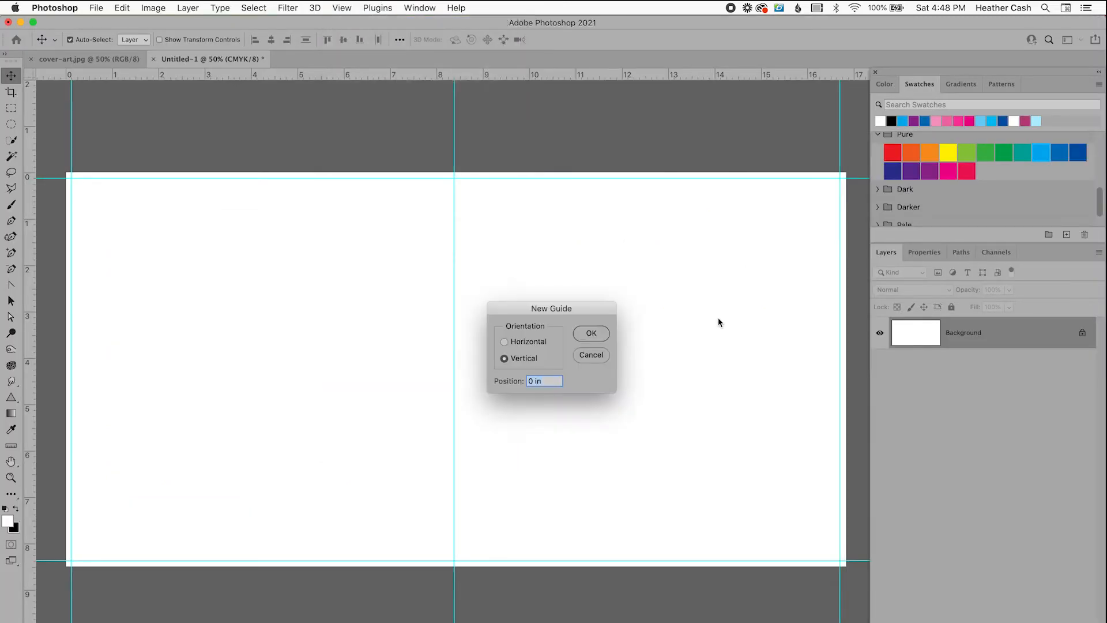
type("8.45")
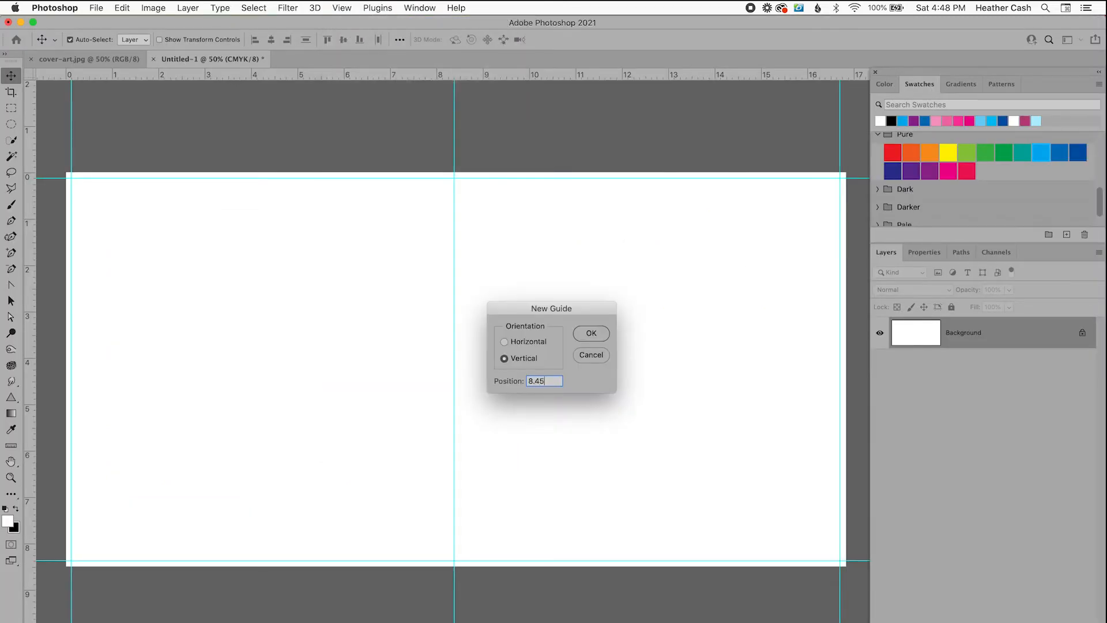
left_click(594, 334)
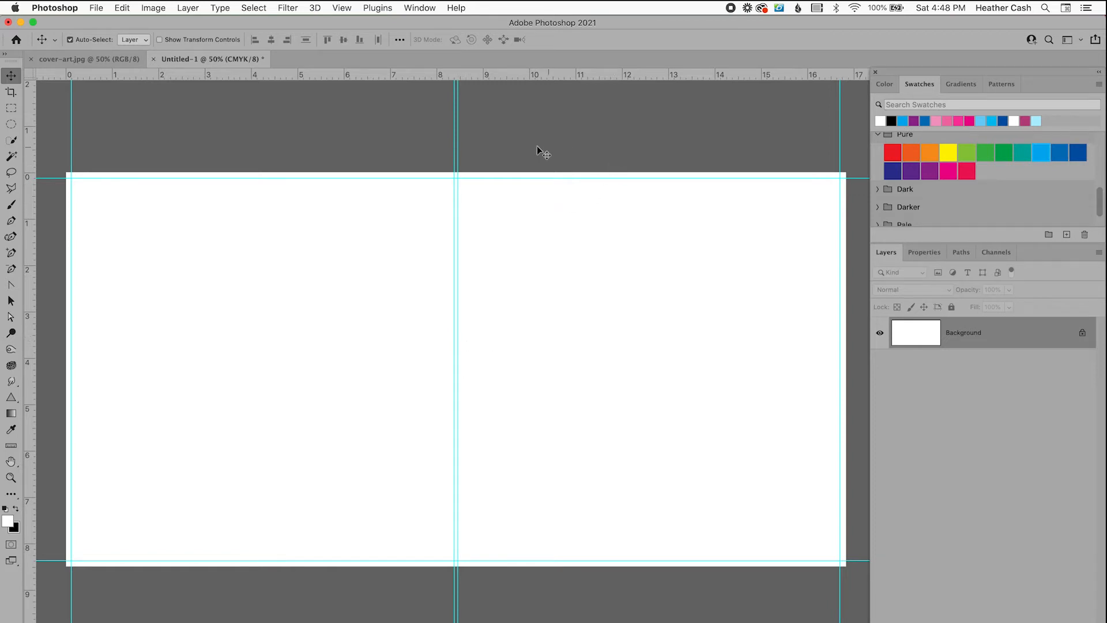
left_click(342, 9)
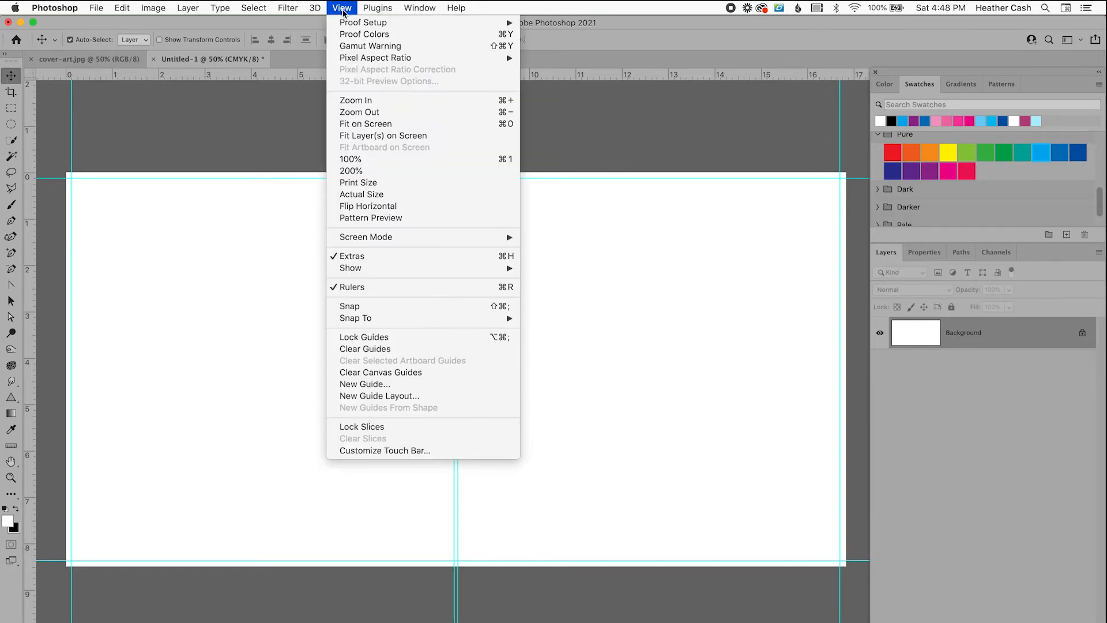
left_click(358, 337)
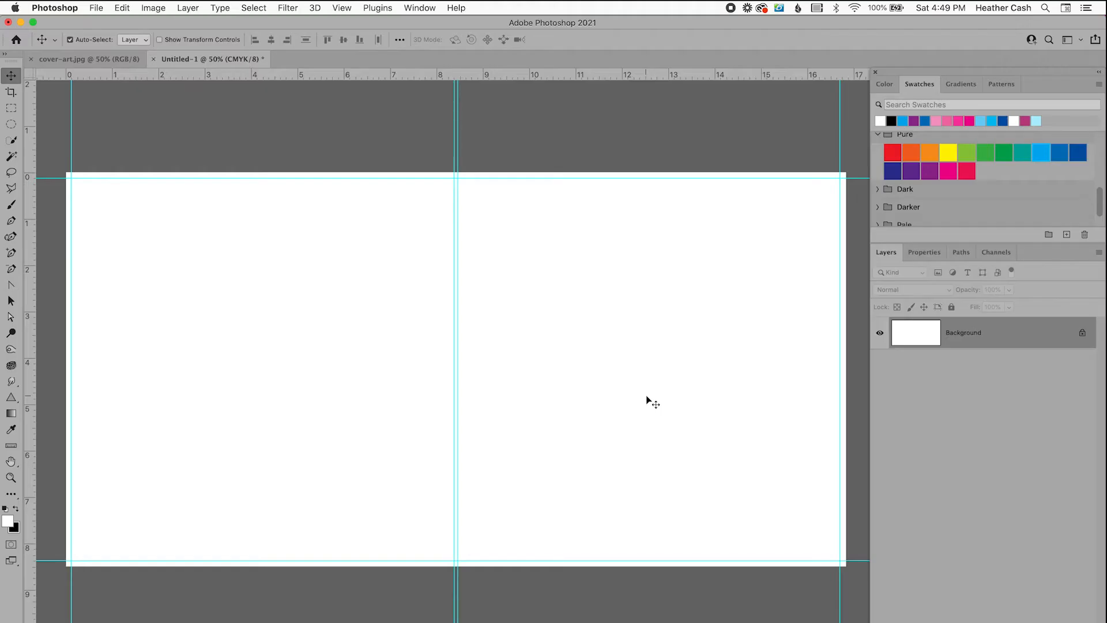
Step: Copy the entire cover-art.jpg image and paste it into the untitled CMYK cover document
left_click(74, 64)
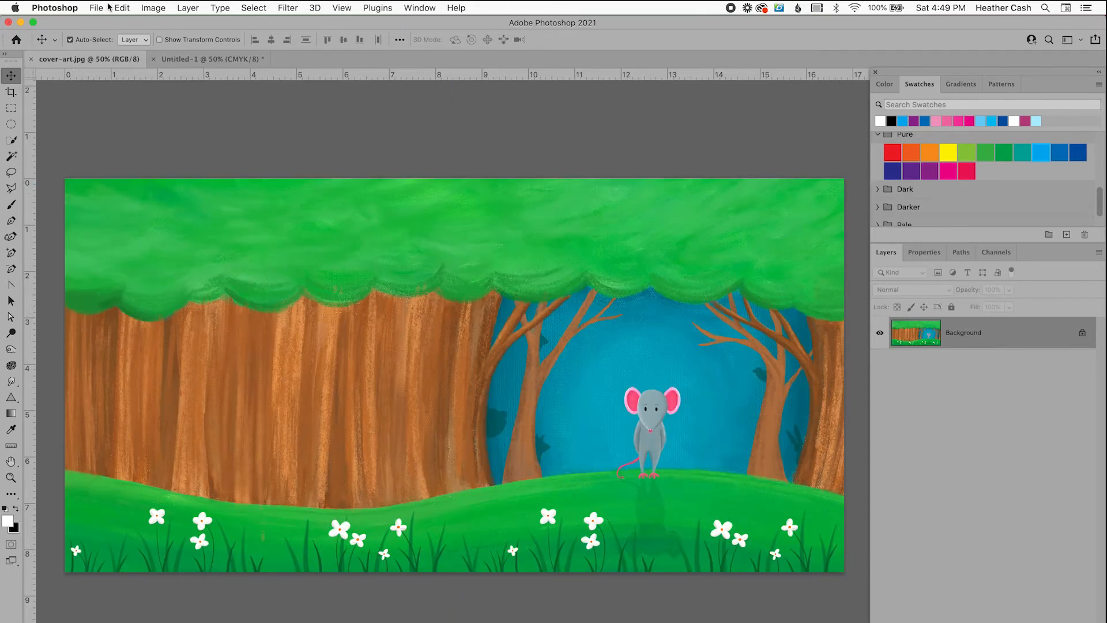
left_click(255, 8)
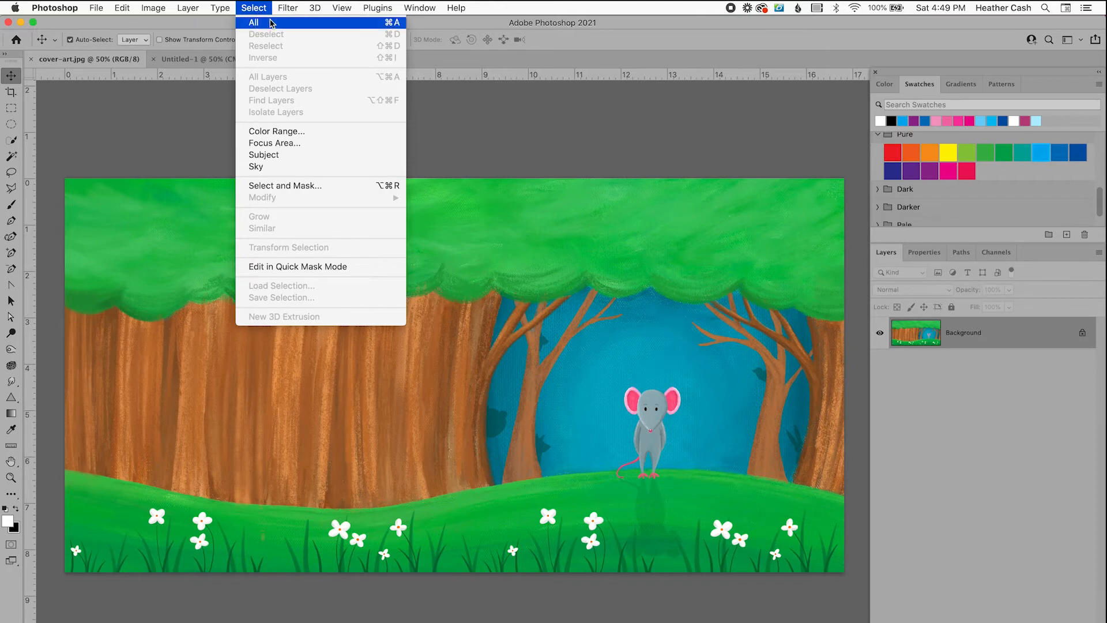
left_click(270, 23)
left_click(122, 8)
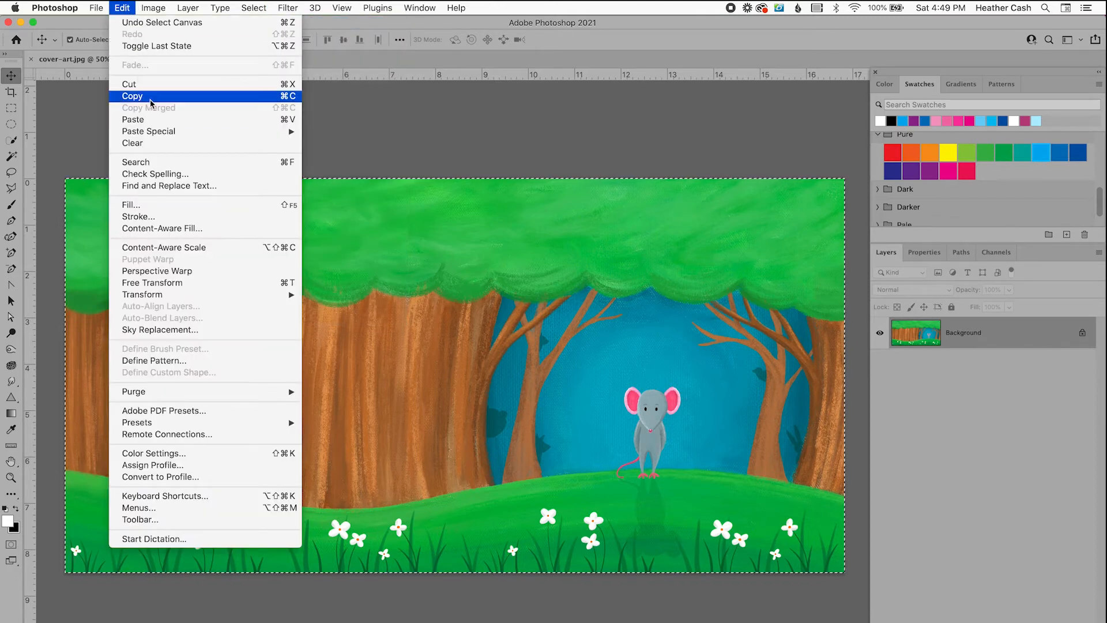
left_click(213, 96)
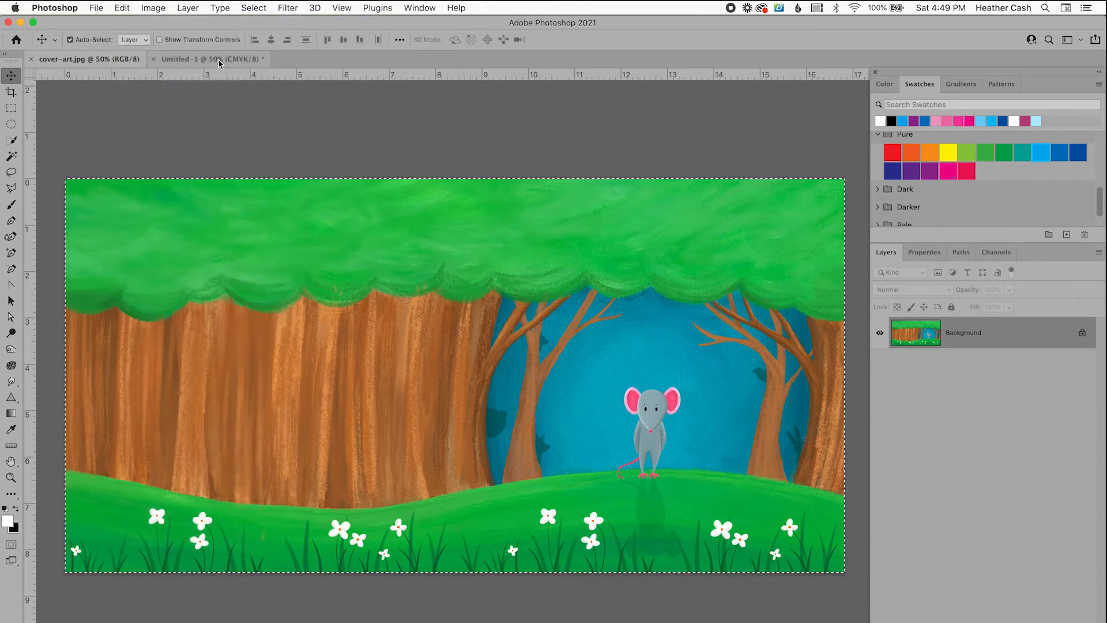
left_click(182, 64)
left_click(121, 7)
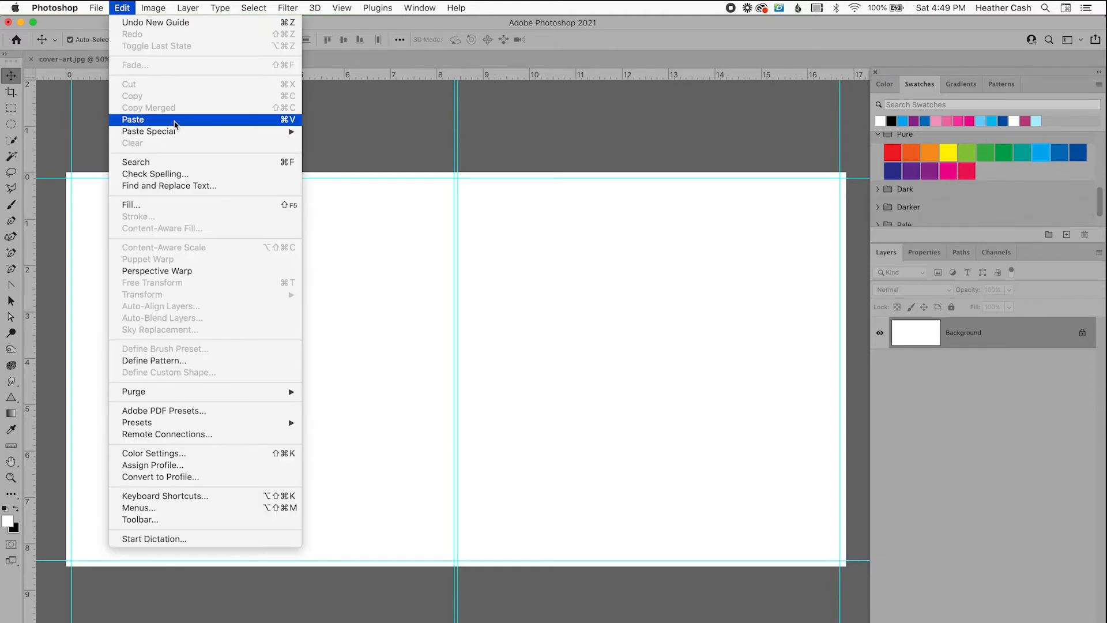
left_click(173, 119)
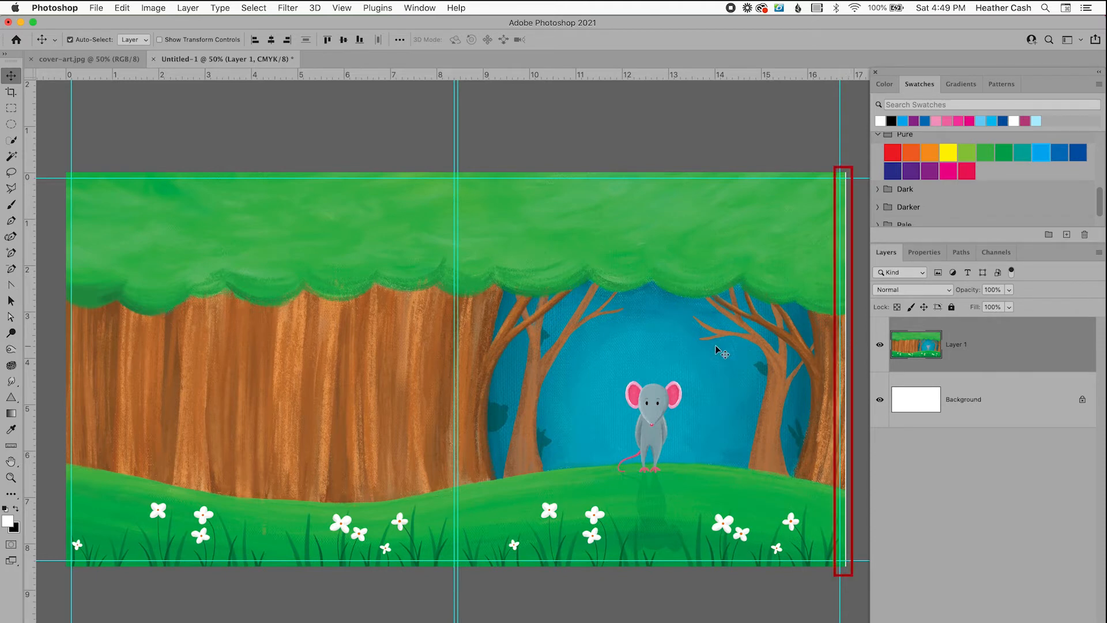
Step: Scale the pasted artwork layer up proportionally to about 16.86 in wide so it covers the white strip at the canvas edge
key("super+minus")
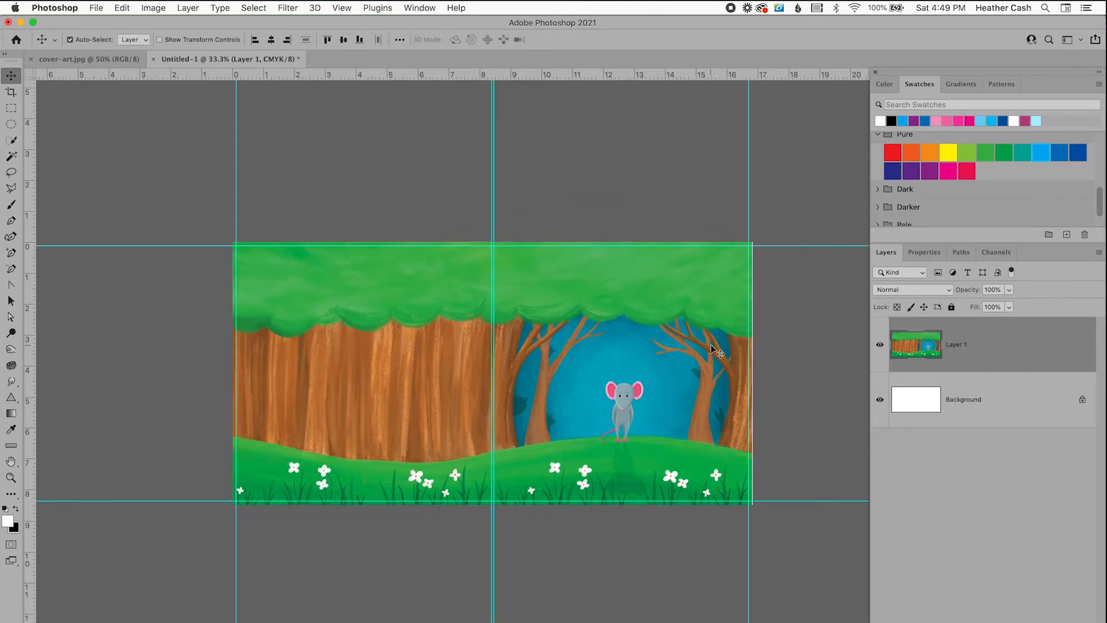
key("super+t")
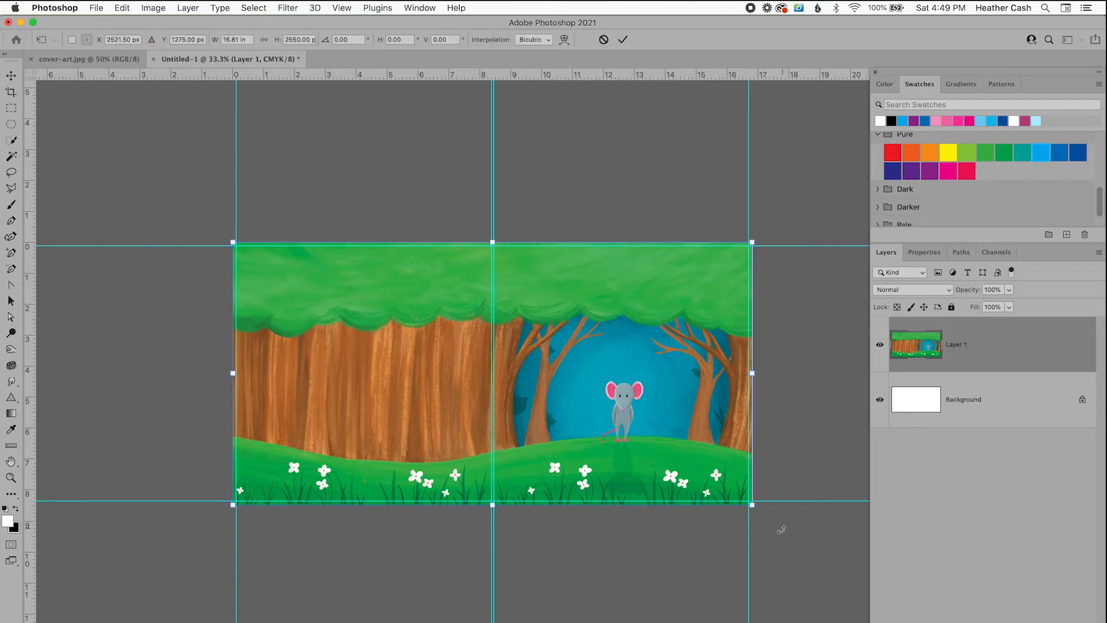
left_click(752, 505)
left_click_drag(752, 506, 753, 506)
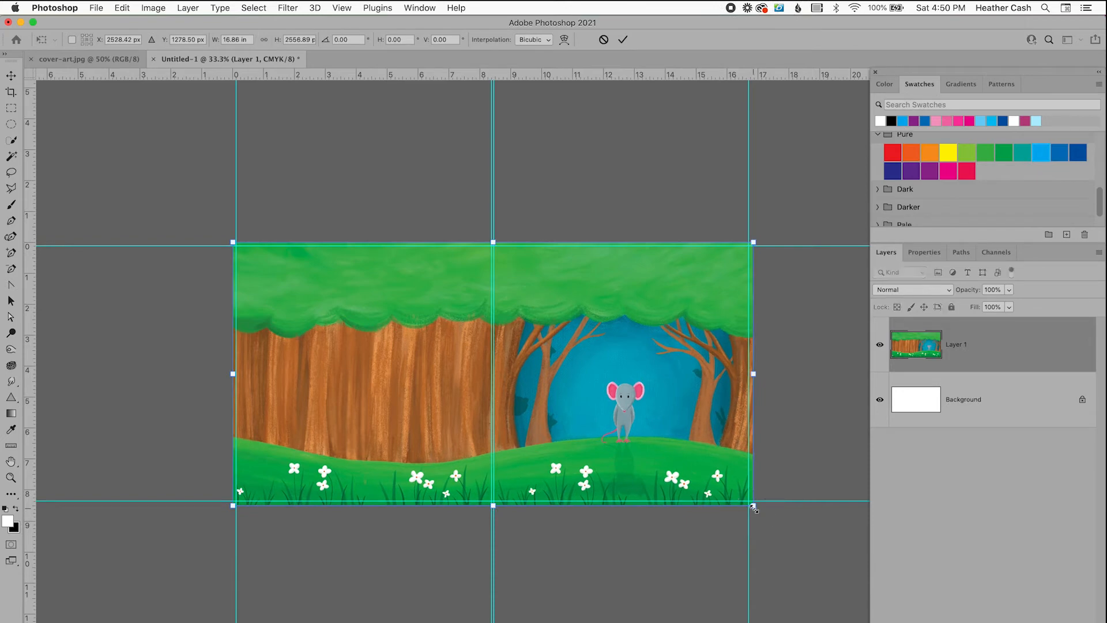
key("Return")
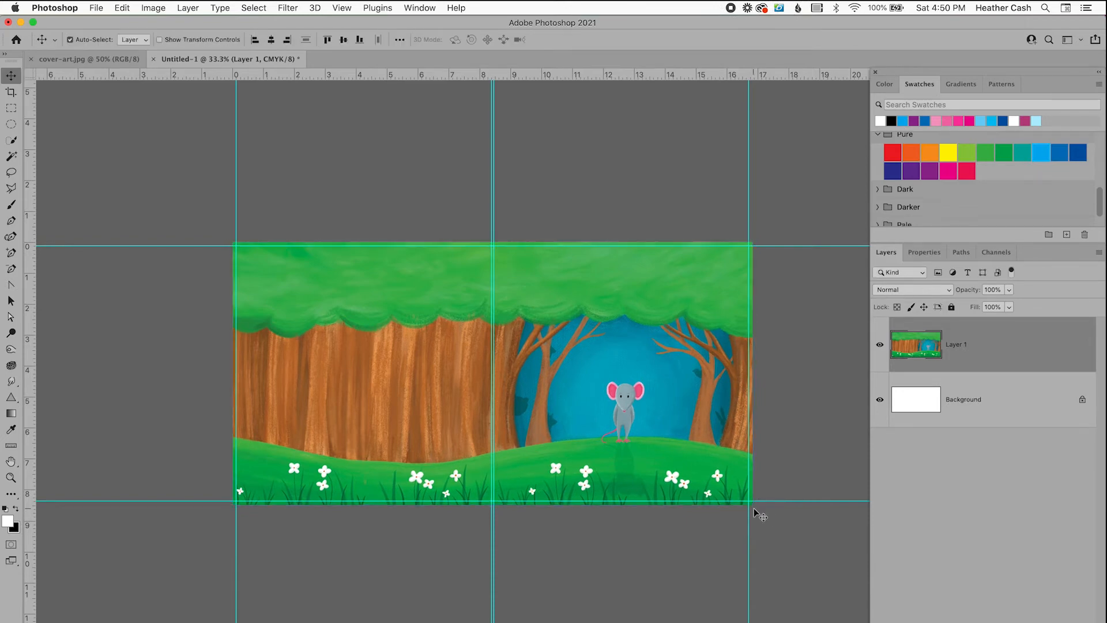
key("super+equal")
key("super+equal")
key("super+equal")
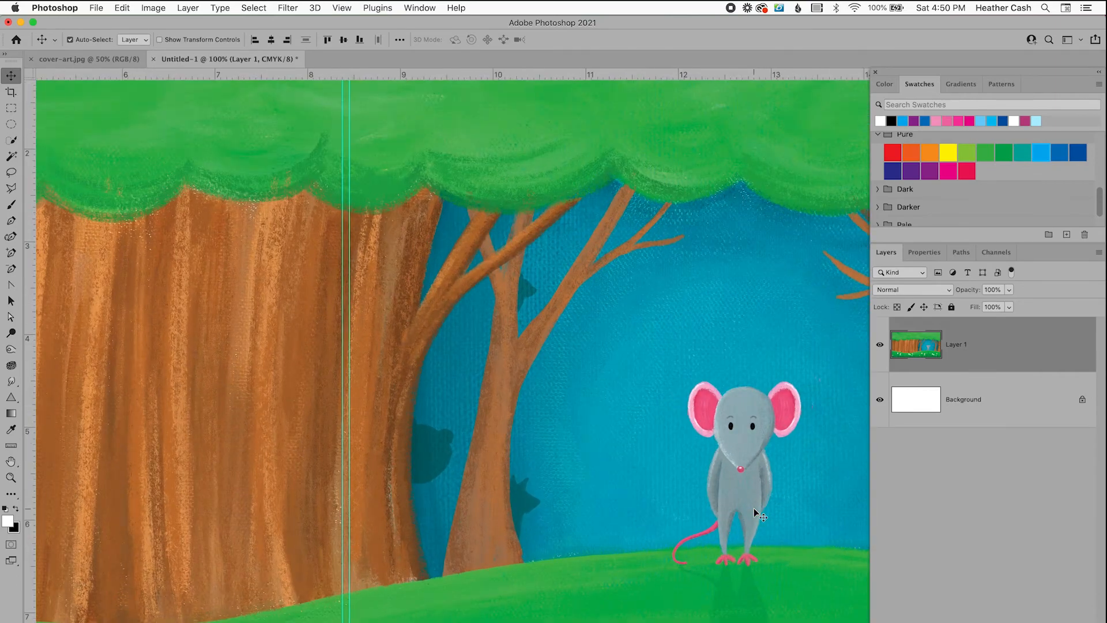
left_click_drag(754, 509, 648, 395)
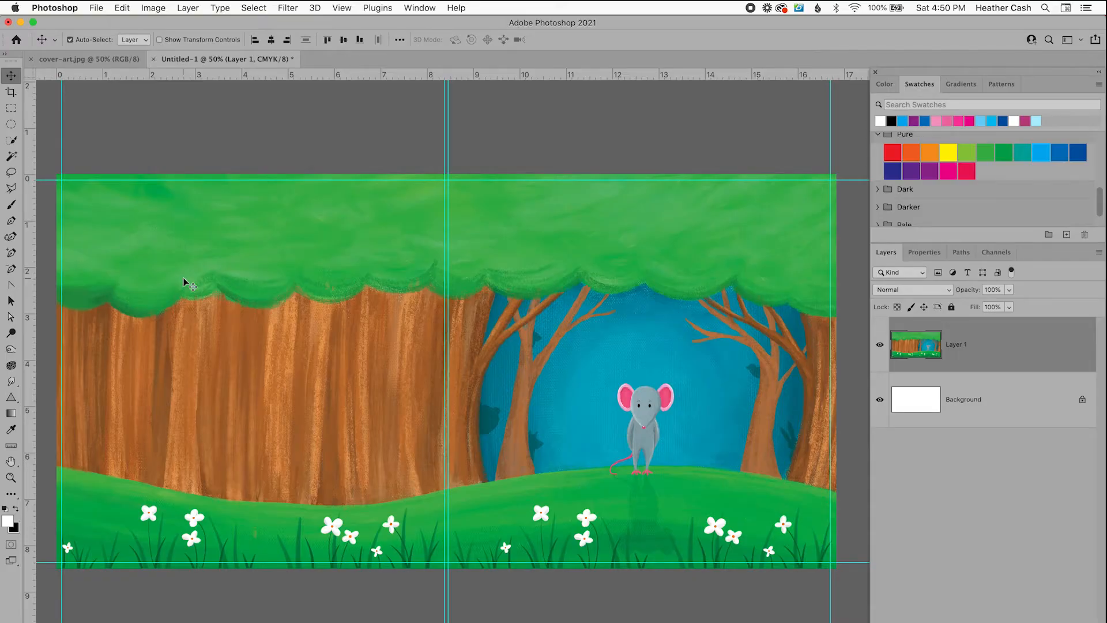
Step: Add the white title text "Mouse's Great Discovery" in the treetops above the mouse on the front cover
key("t")
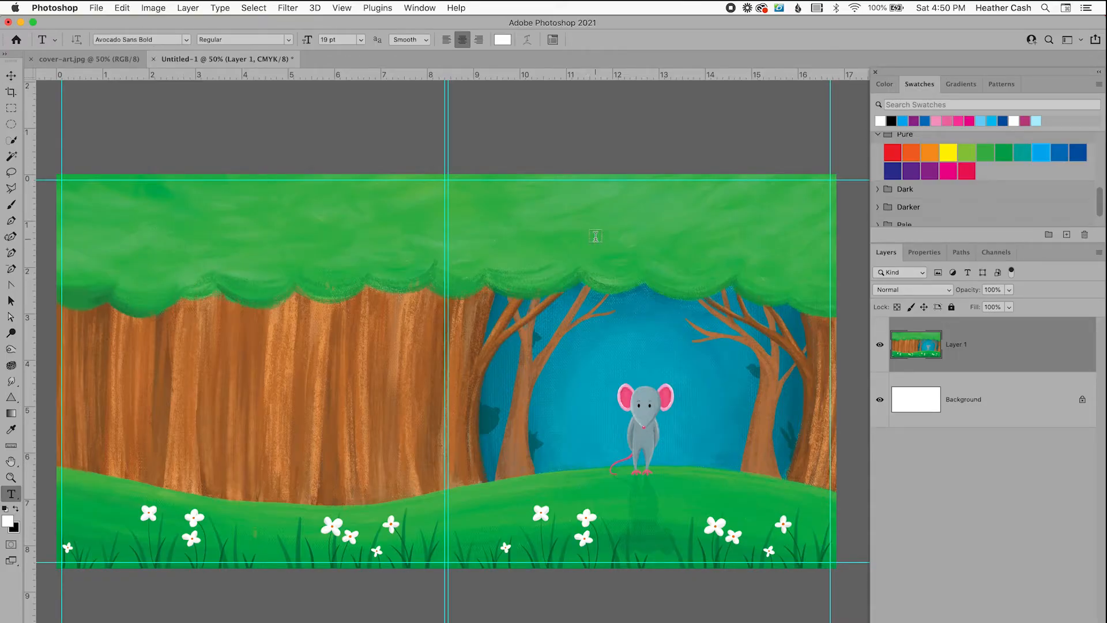
left_click(8, 496)
left_click(633, 217)
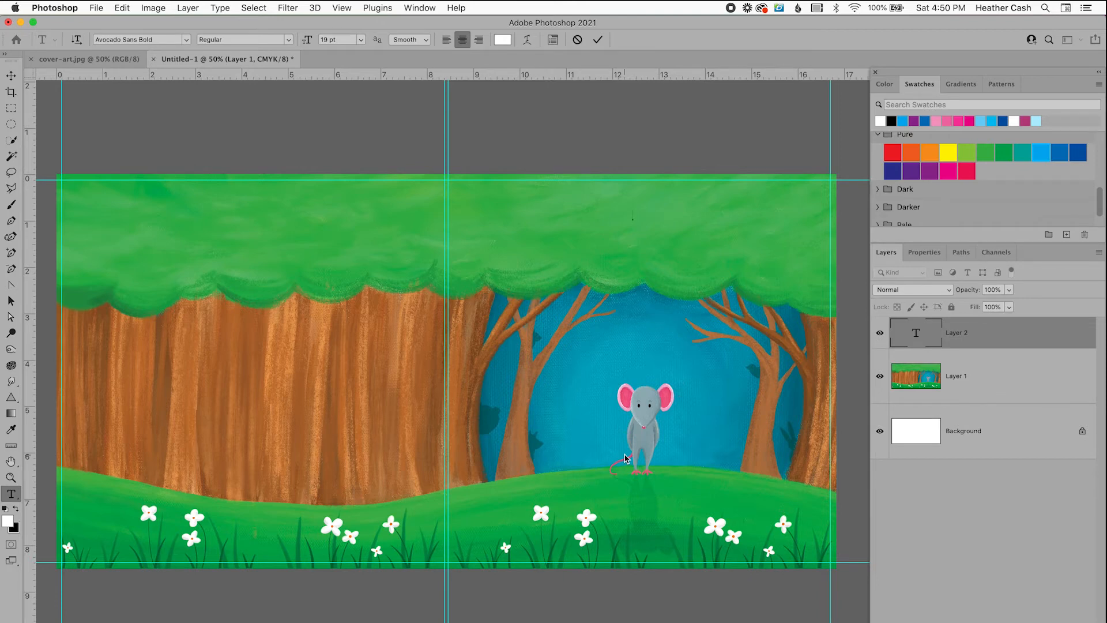
type("Mouse's Great Discovery")
left_click(598, 40)
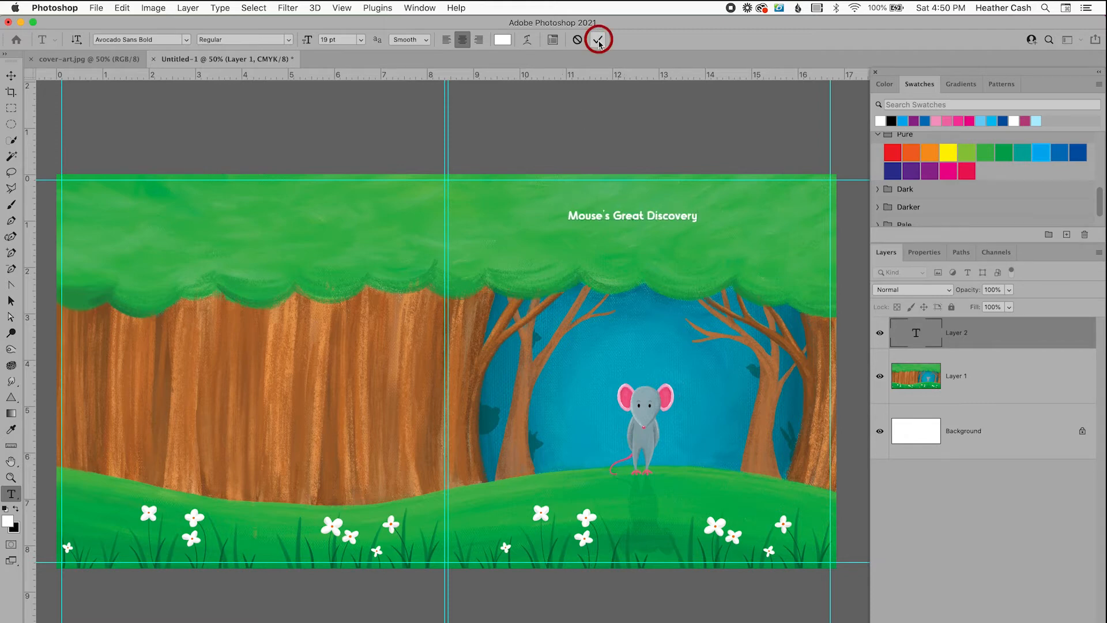
Step: Warp the title text into a horizontal Arc with a +30% bend
left_click(527, 42)
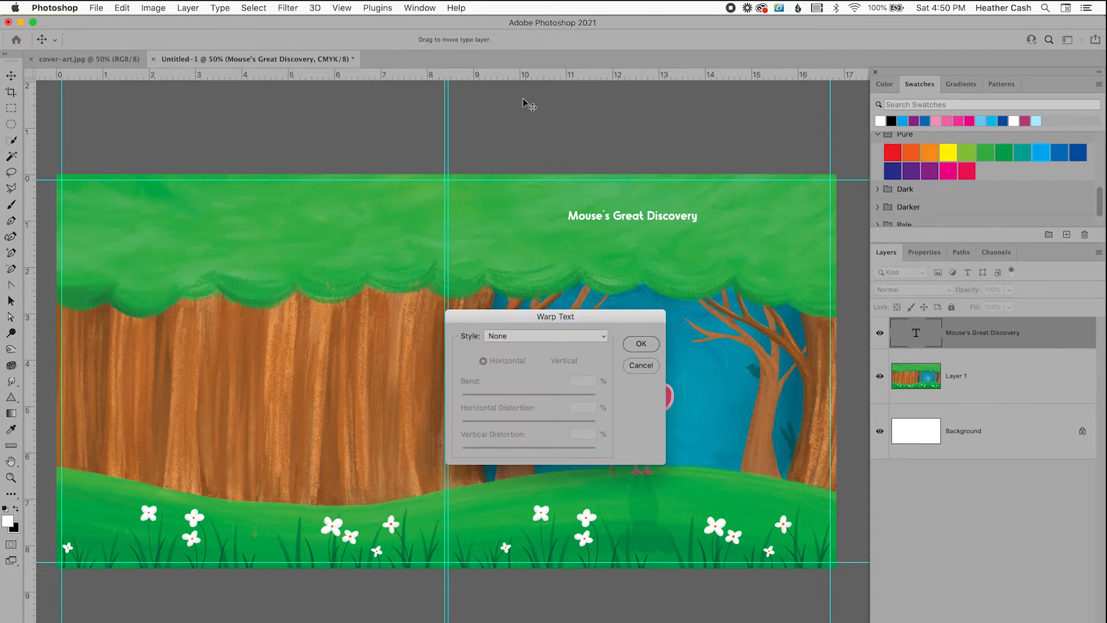
left_click(510, 346)
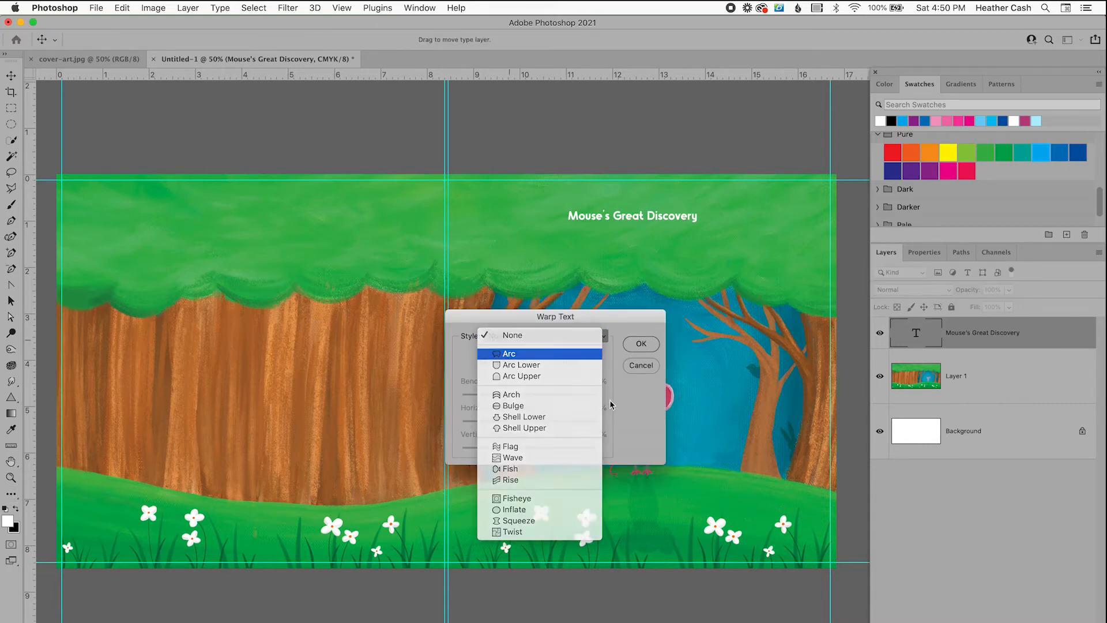
left_click(509, 352)
left_click_drag(562, 398, 549, 399)
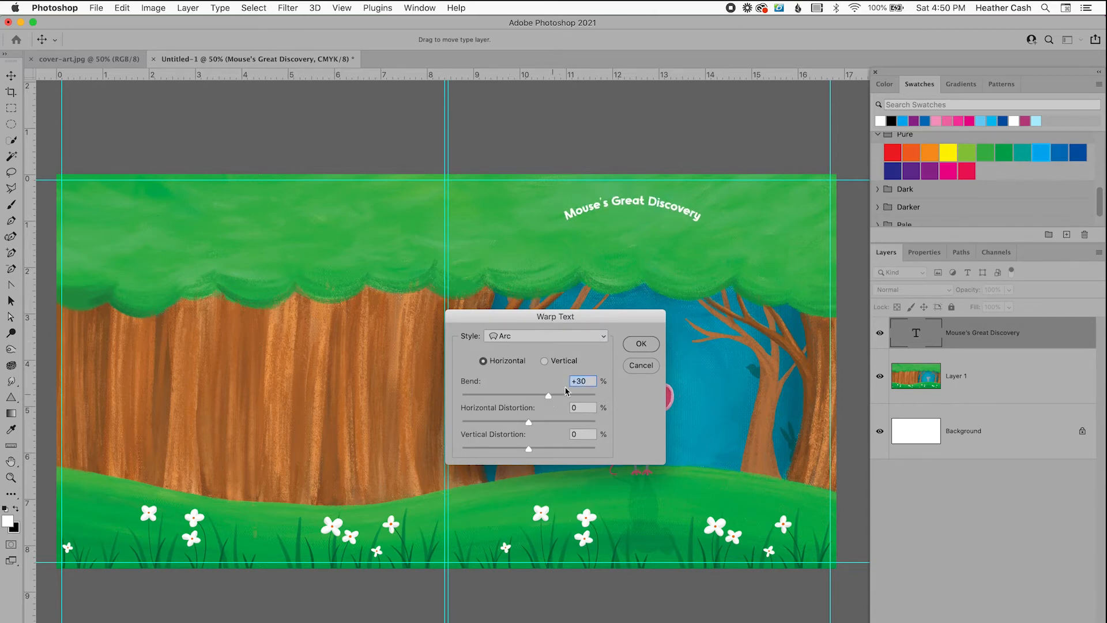
left_click(652, 348)
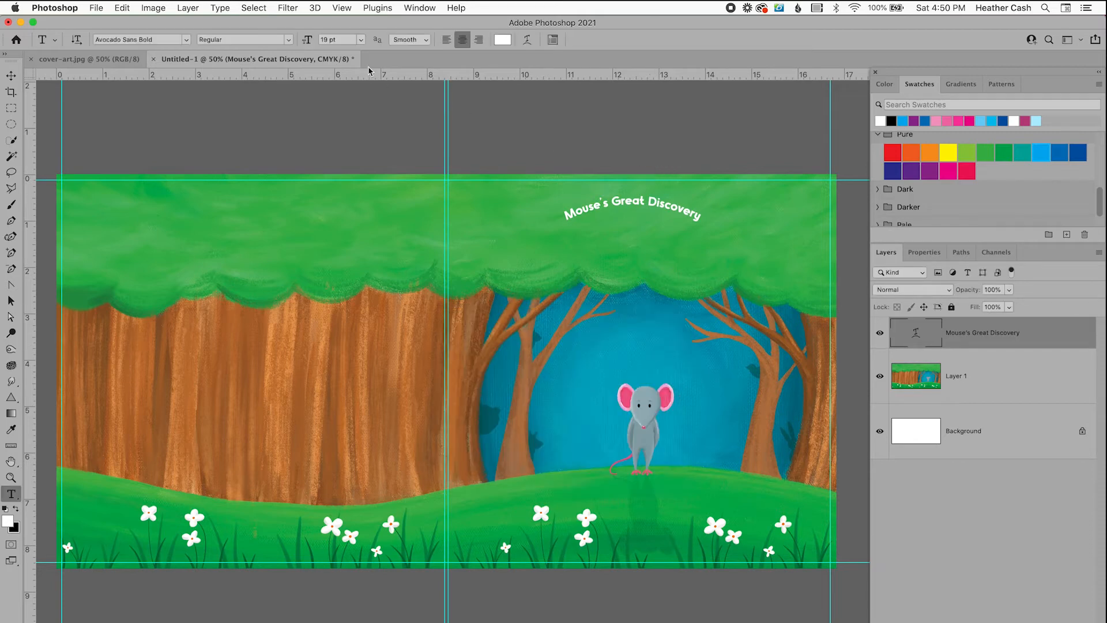
Step: Enlarge the title to 38 pt and move it down so it sits fully inside the front cover's treetops
left_click_drag(308, 43, 313, 42)
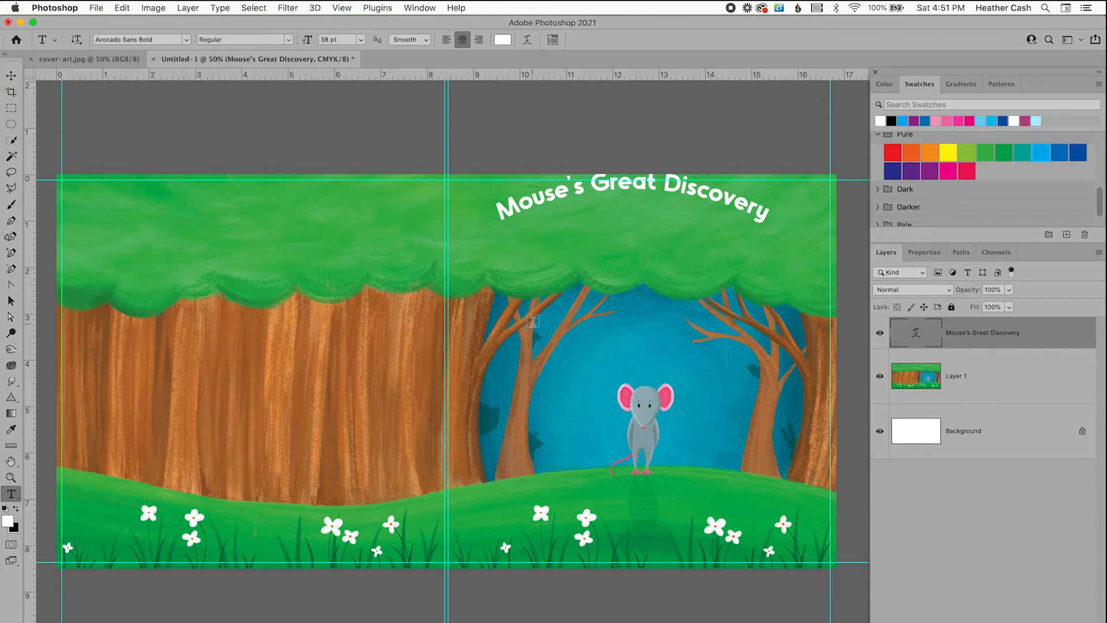
key("v")
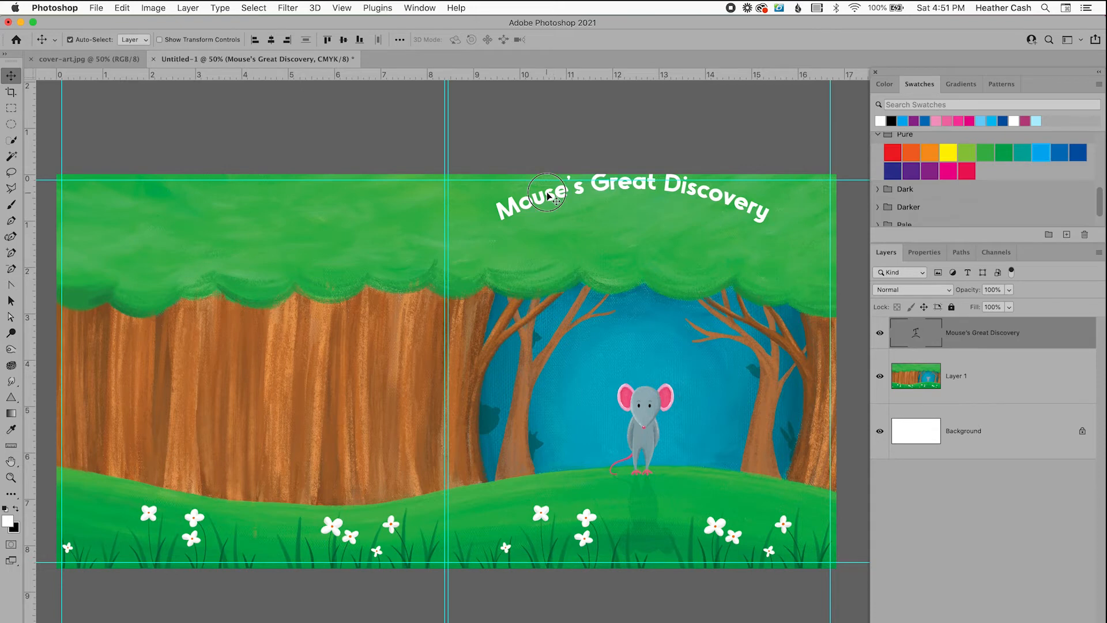
left_click_drag(548, 196, 552, 220)
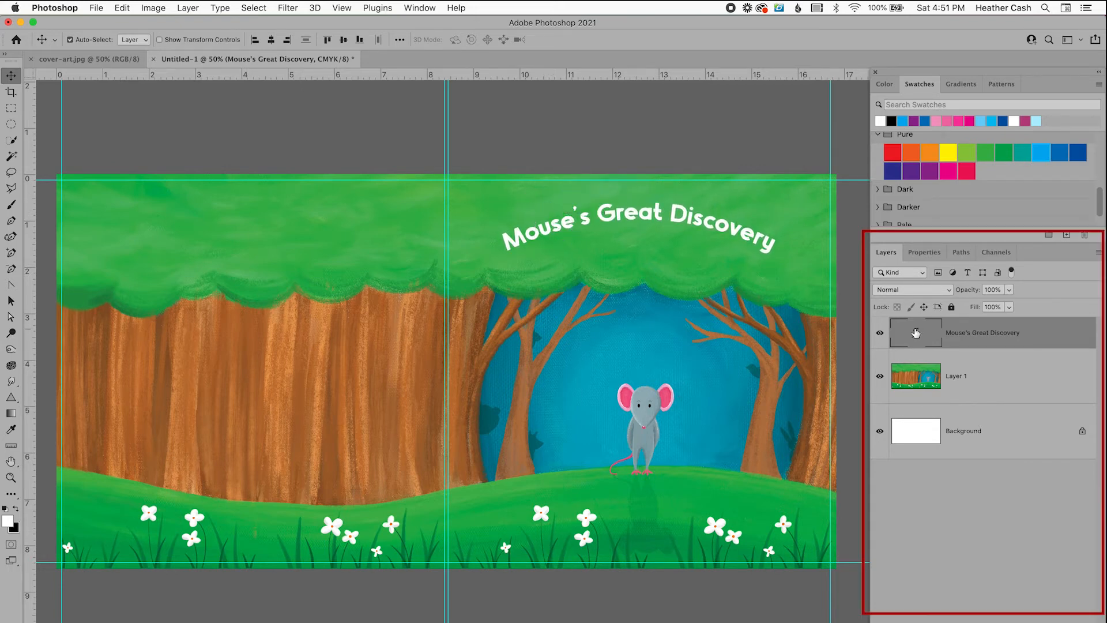
Step: Show the title layer's type properties and check where the Properties panel is enabled
left_click(925, 252)
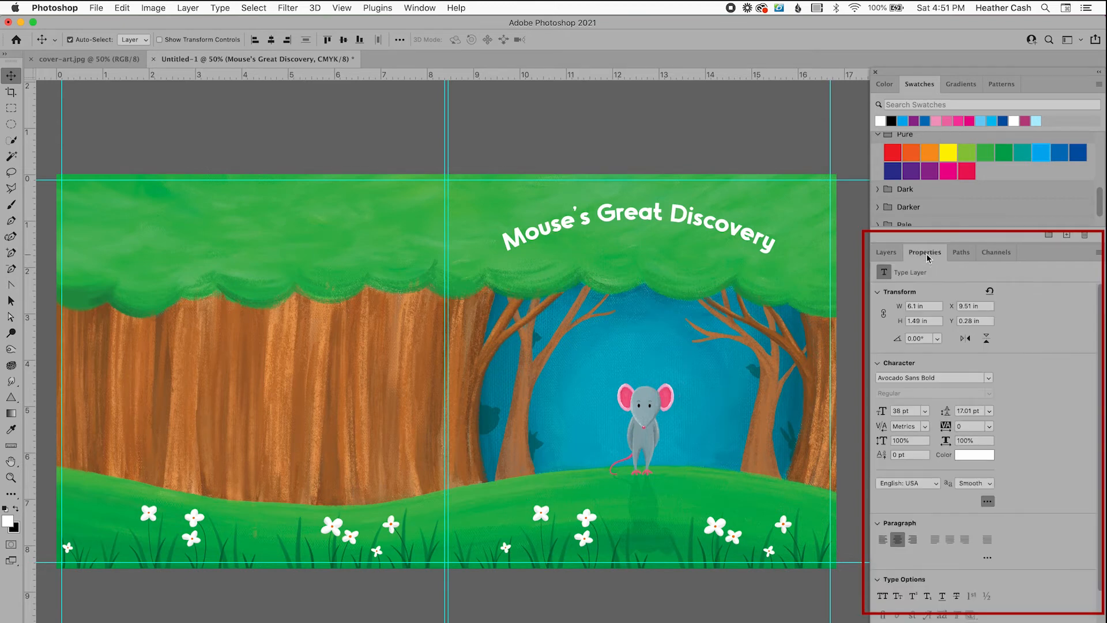
left_click(410, 8)
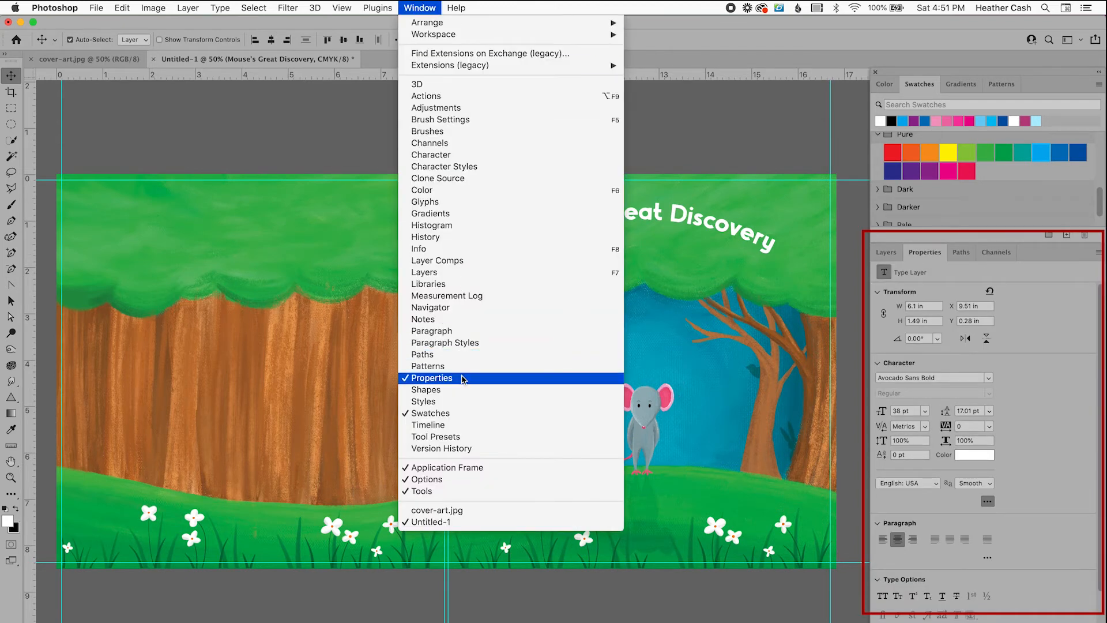
left_click(1080, 335)
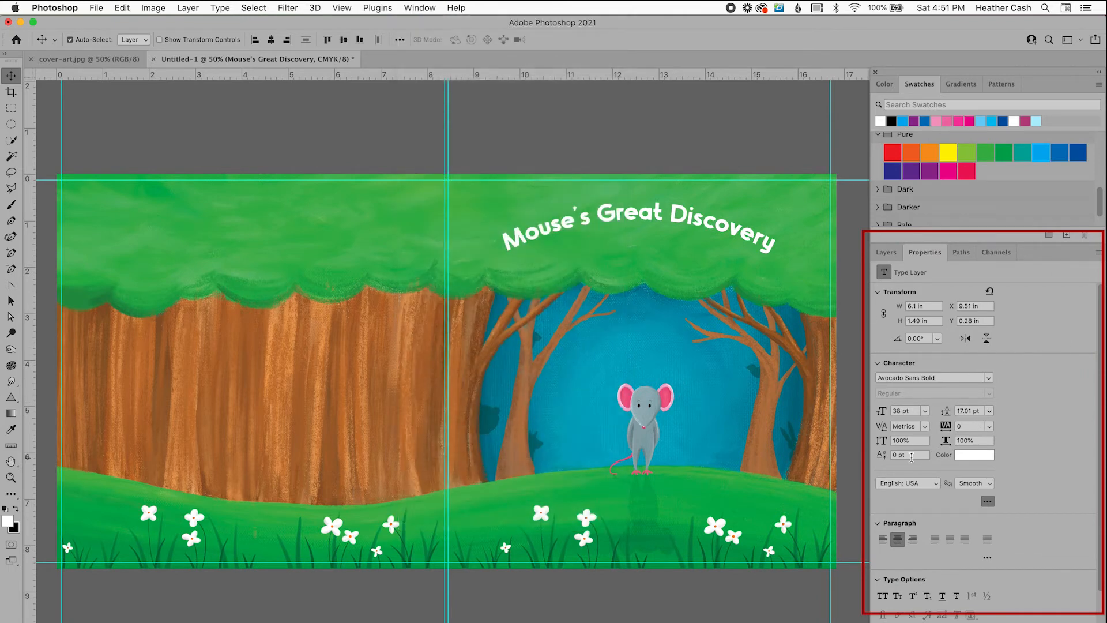
Step: Try a tracking of -25 on the title and return it to 0
left_click(989, 427)
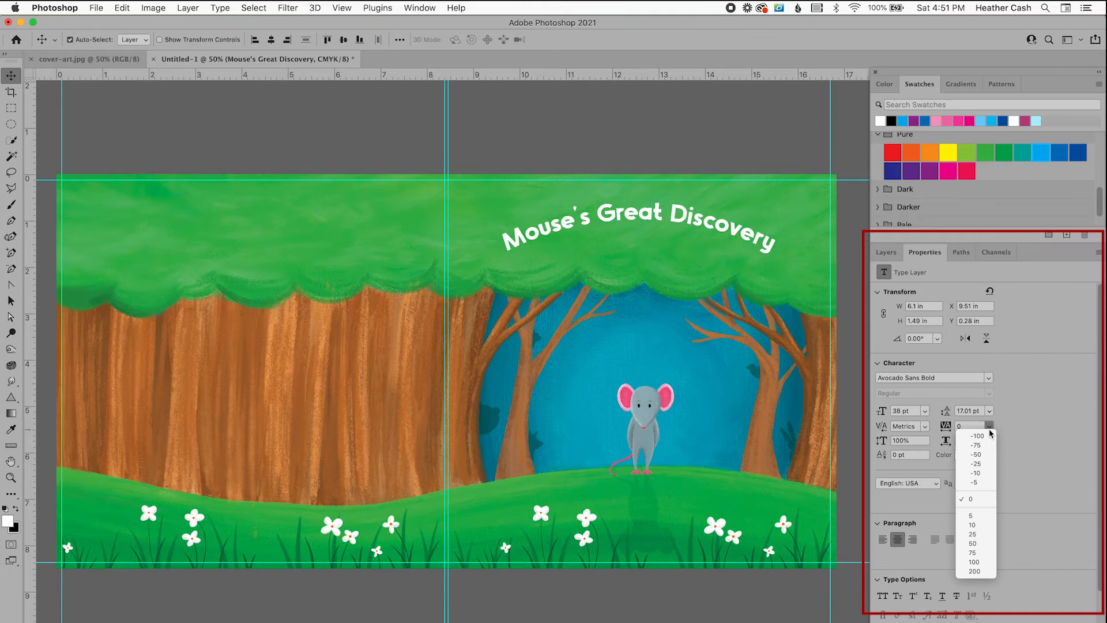
left_click(976, 463)
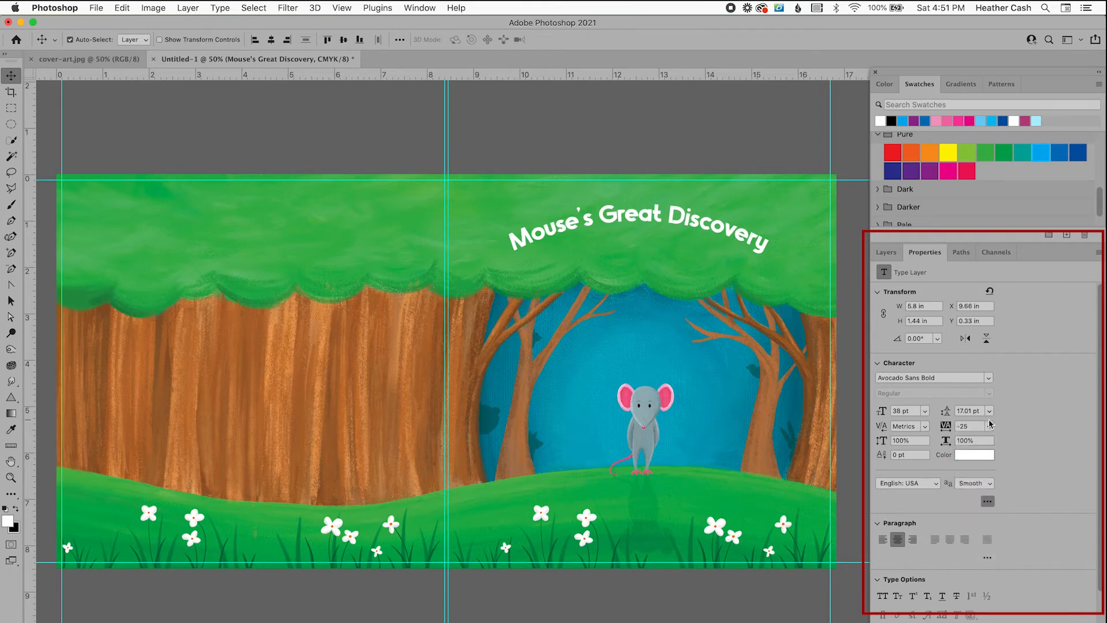
left_click(990, 425)
left_click(981, 500)
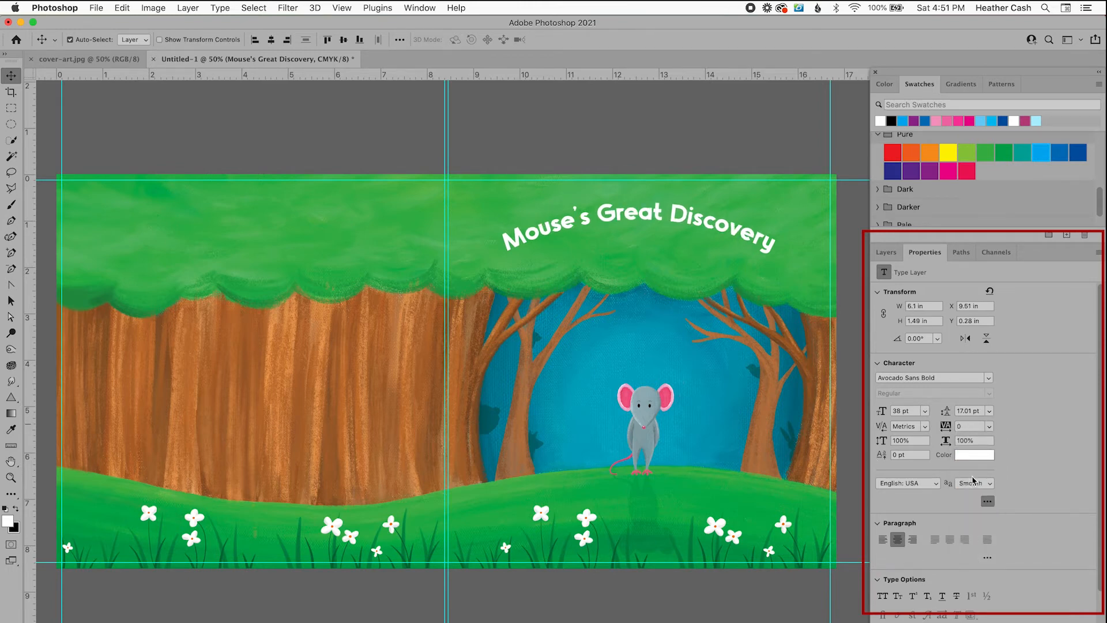
Step: Try the dark green of the grass as the title's text color and return it to white
left_click(974, 456)
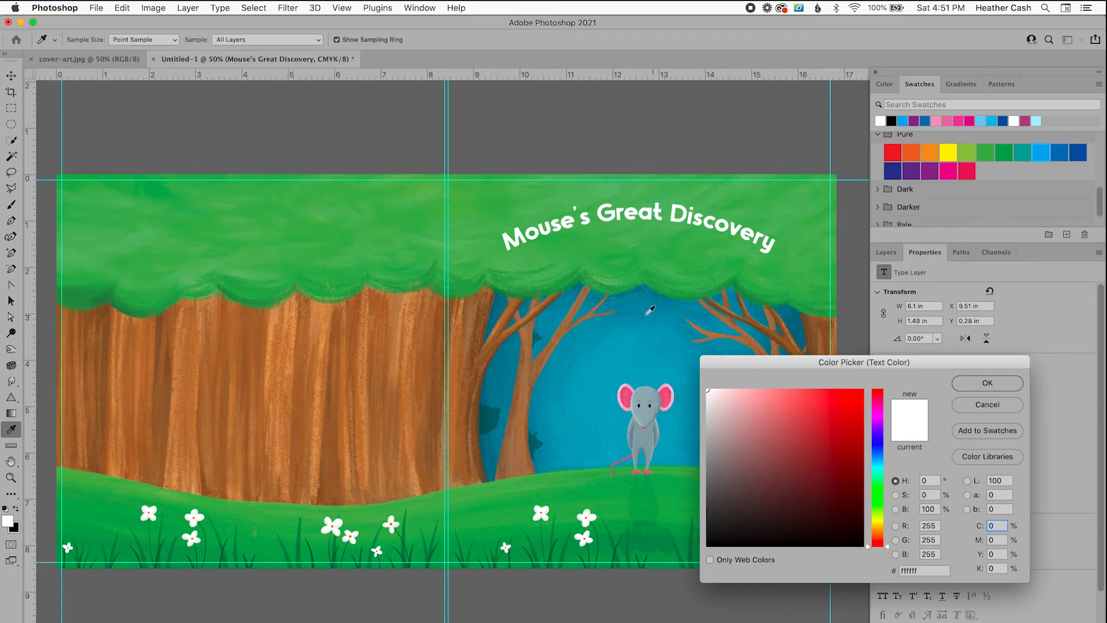
left_click(553, 553)
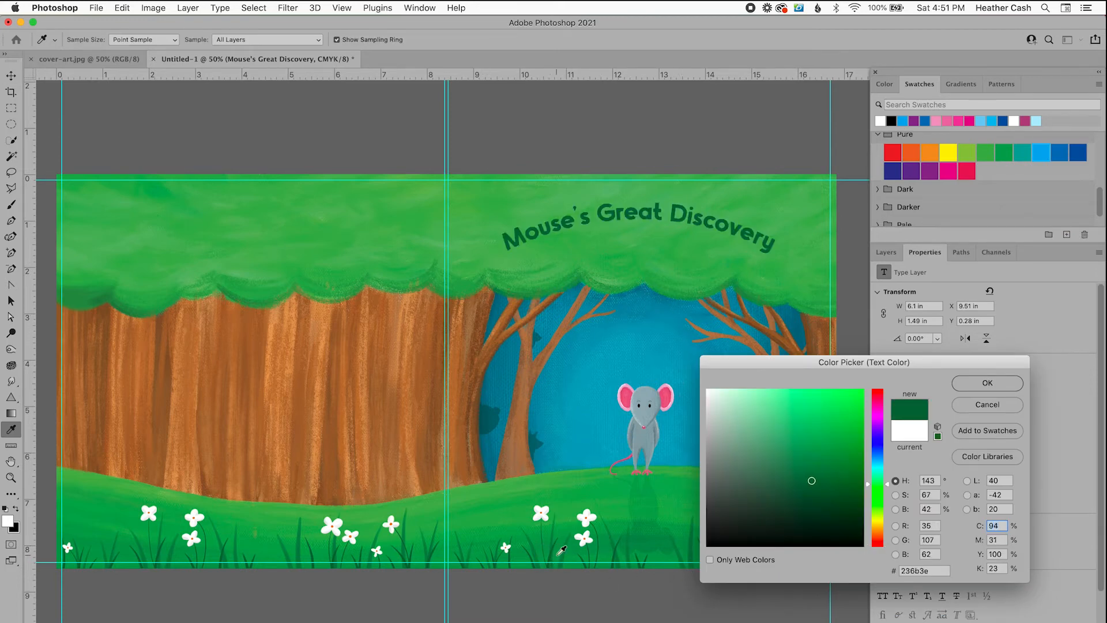
left_click_drag(726, 409, 687, 378)
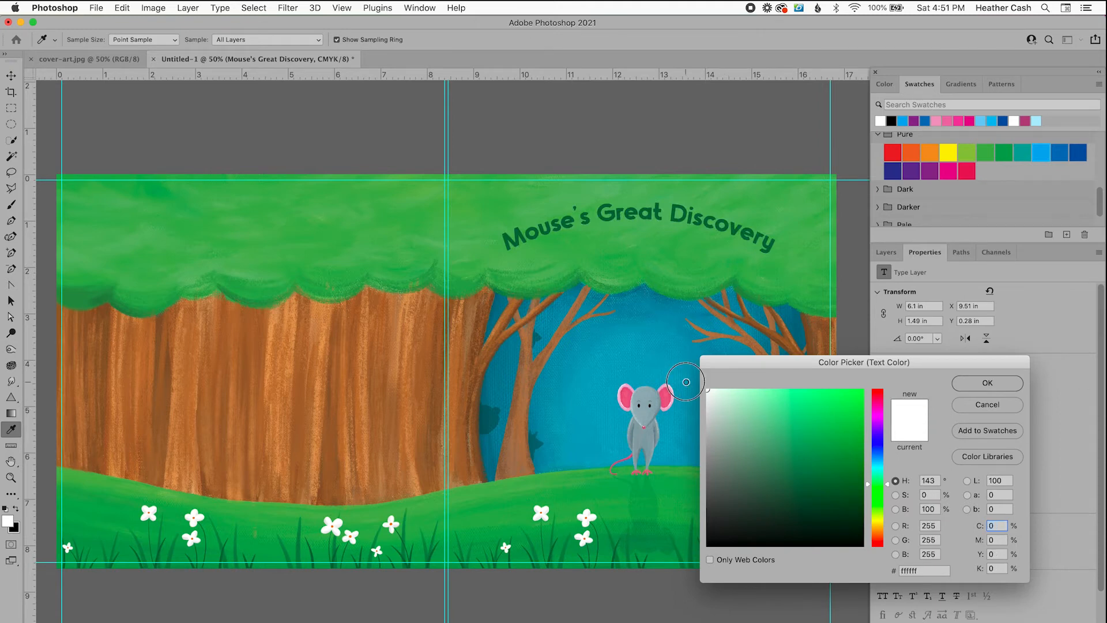
left_click(987, 383)
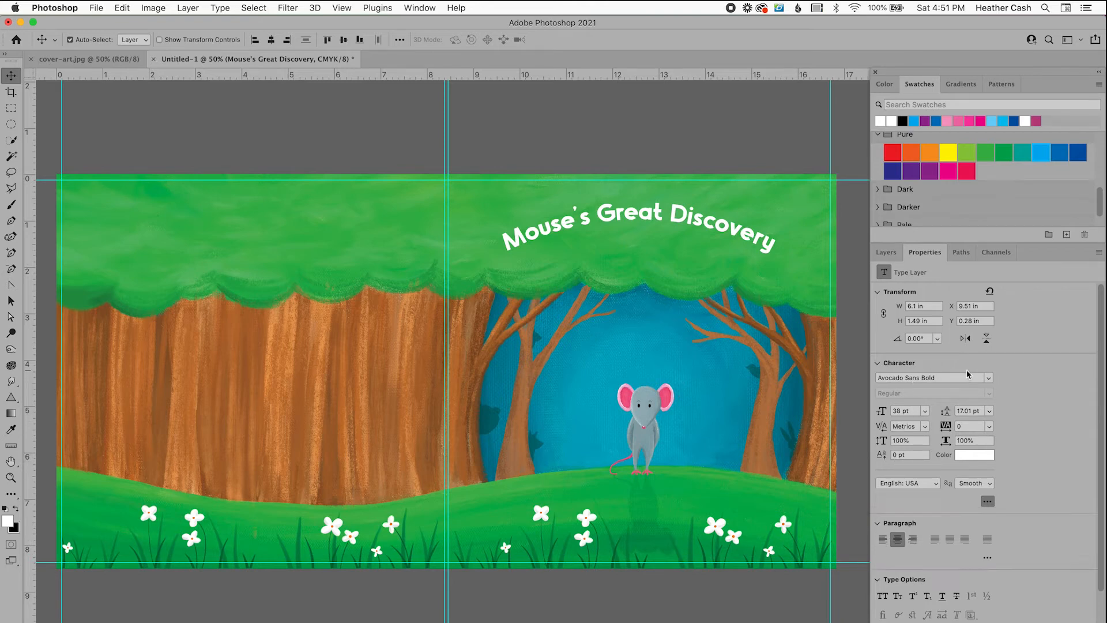
Step: Change the title's font to Cocogoose and reduce its size to 29 pt
left_click(988, 378)
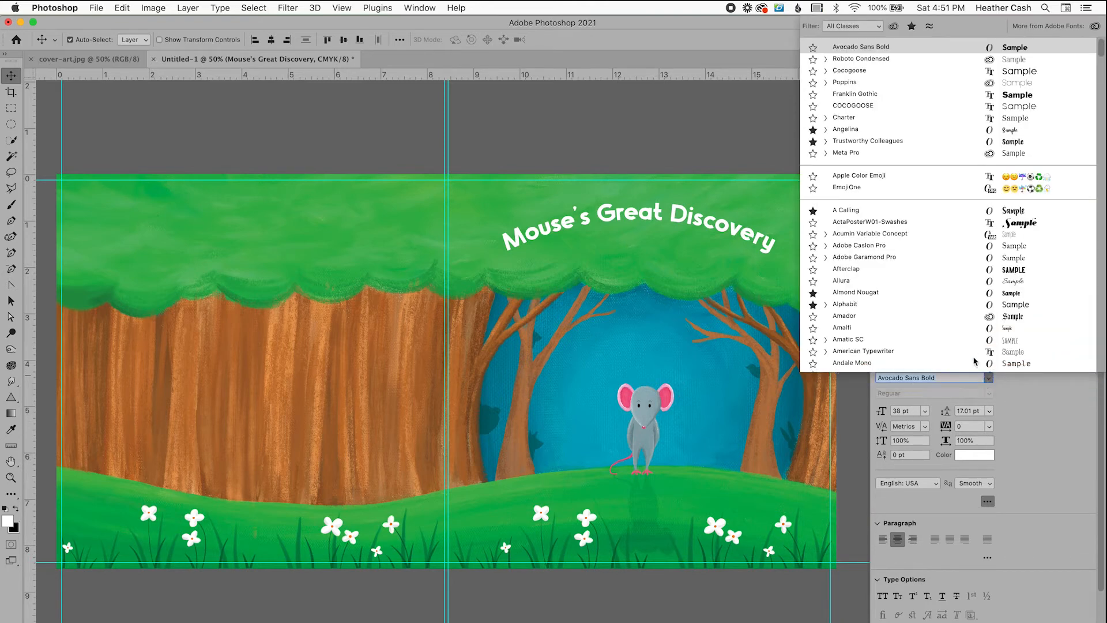
left_click(910, 70)
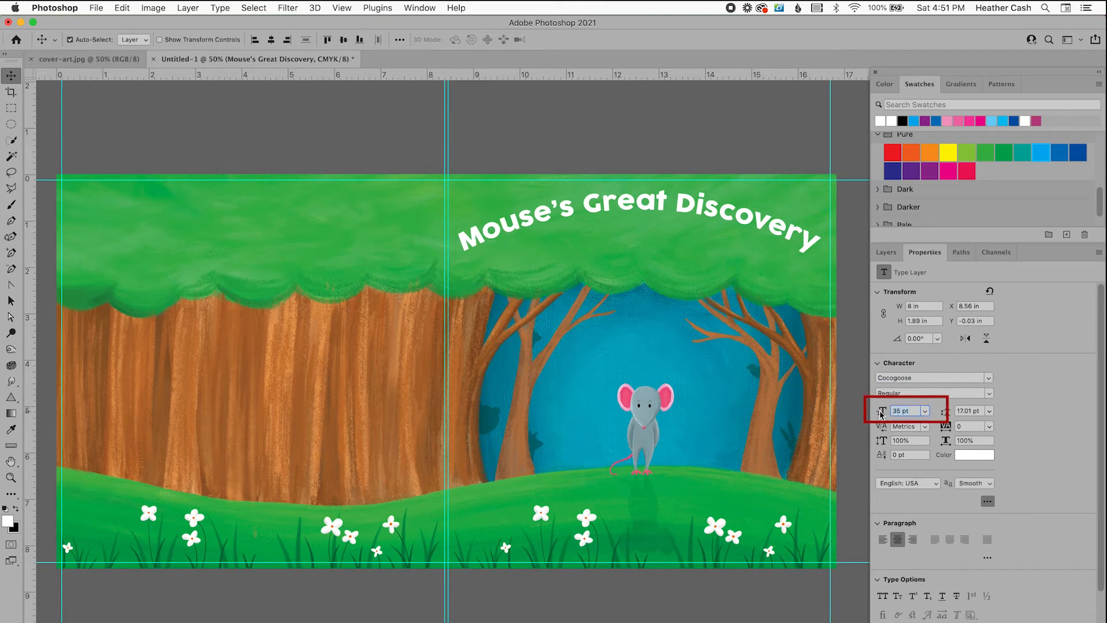
left_click_drag(887, 413, 880, 413)
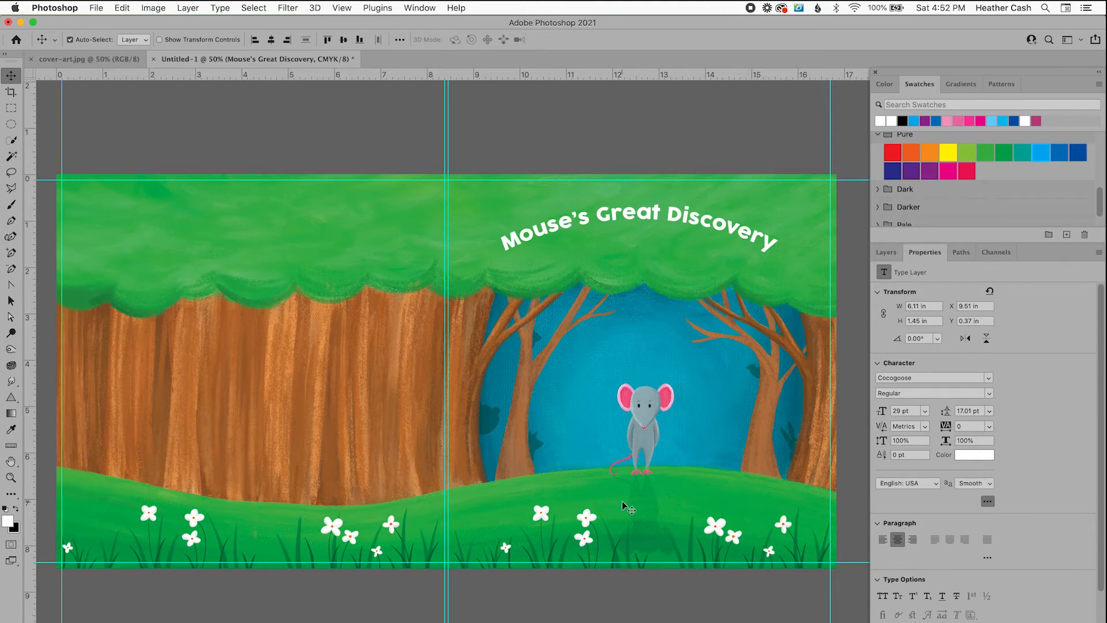
Step: Add a text line below the mouse reading "Art & Words by" followed by the creator's full name
key("t")
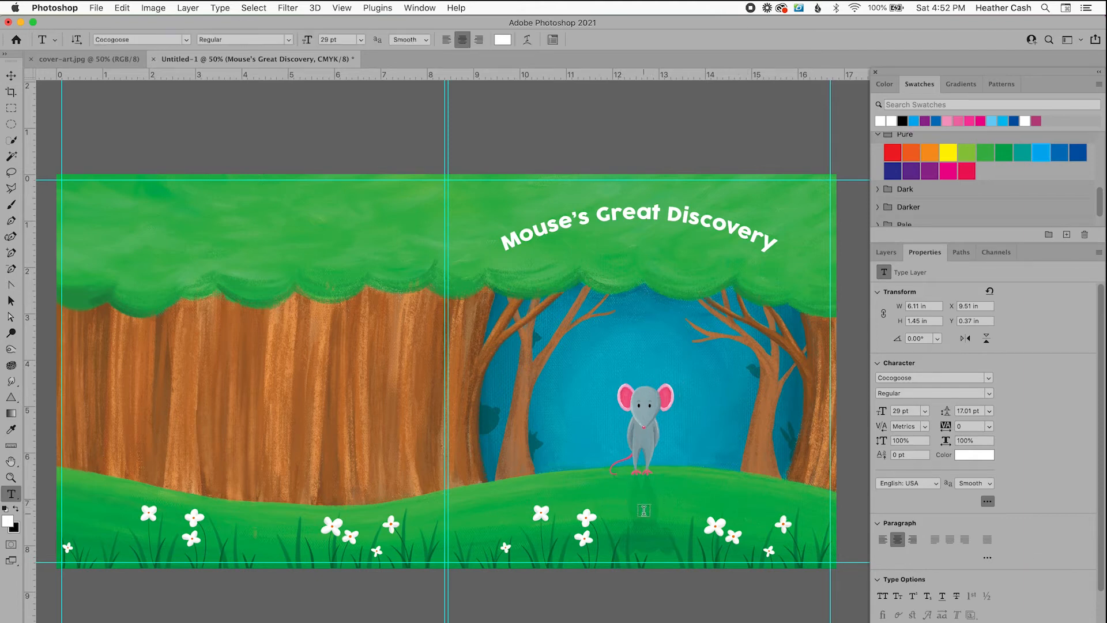
left_click(643, 510)
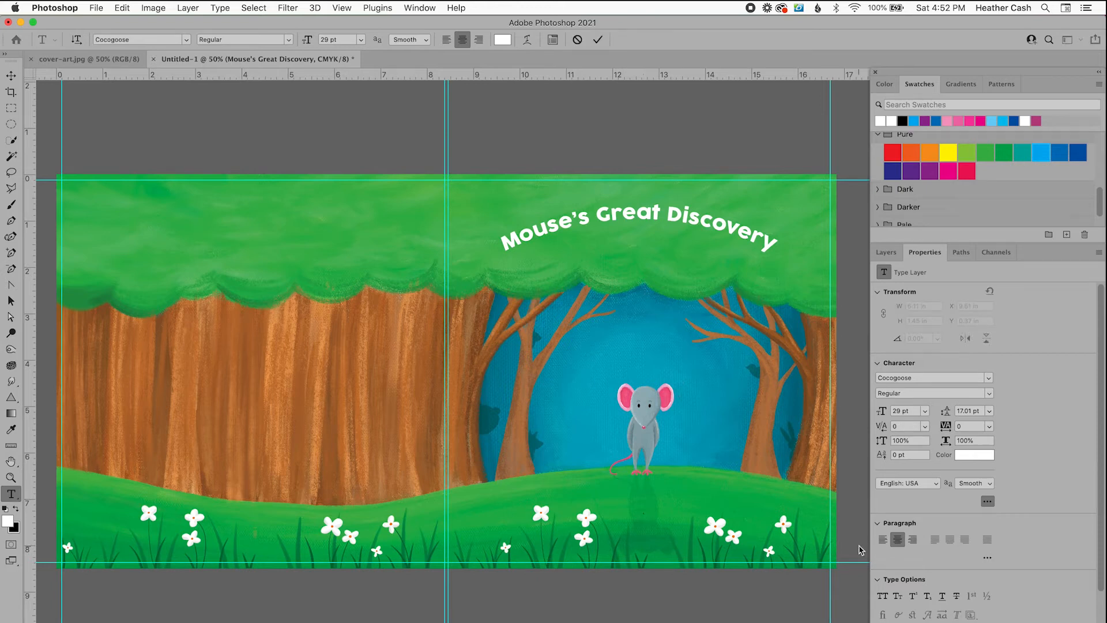
type("Art & W")
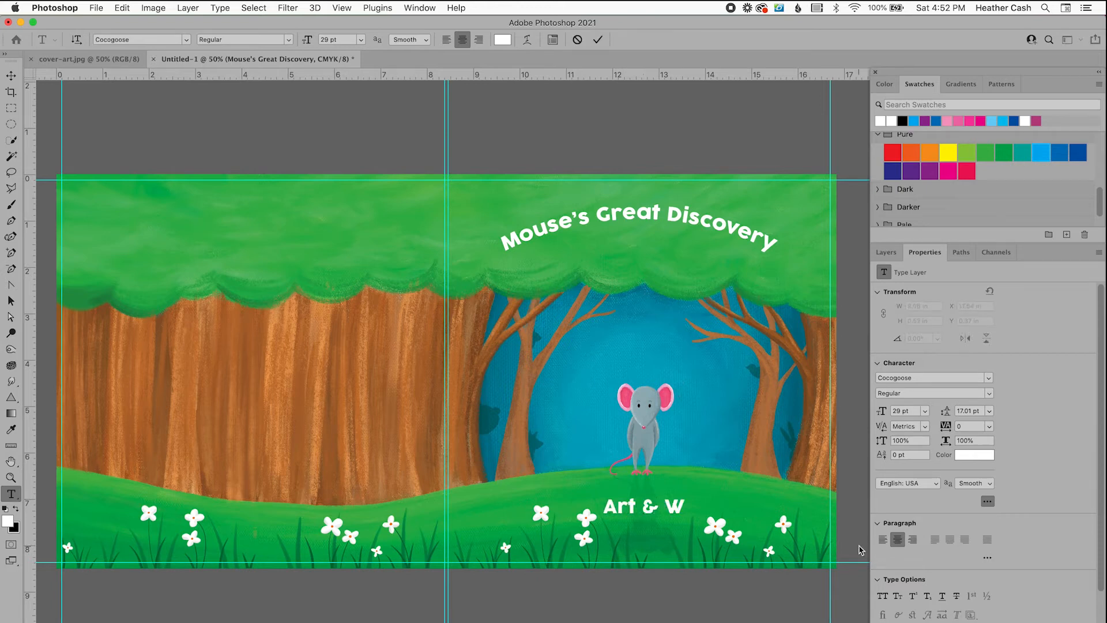
type("ords b")
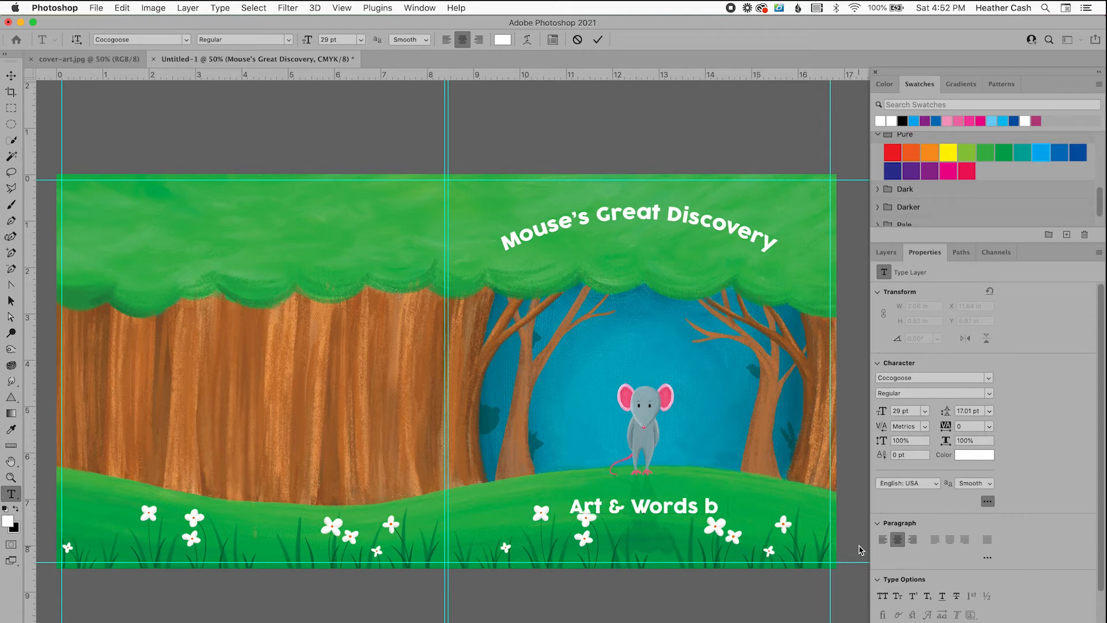
type("y Heather Cash")
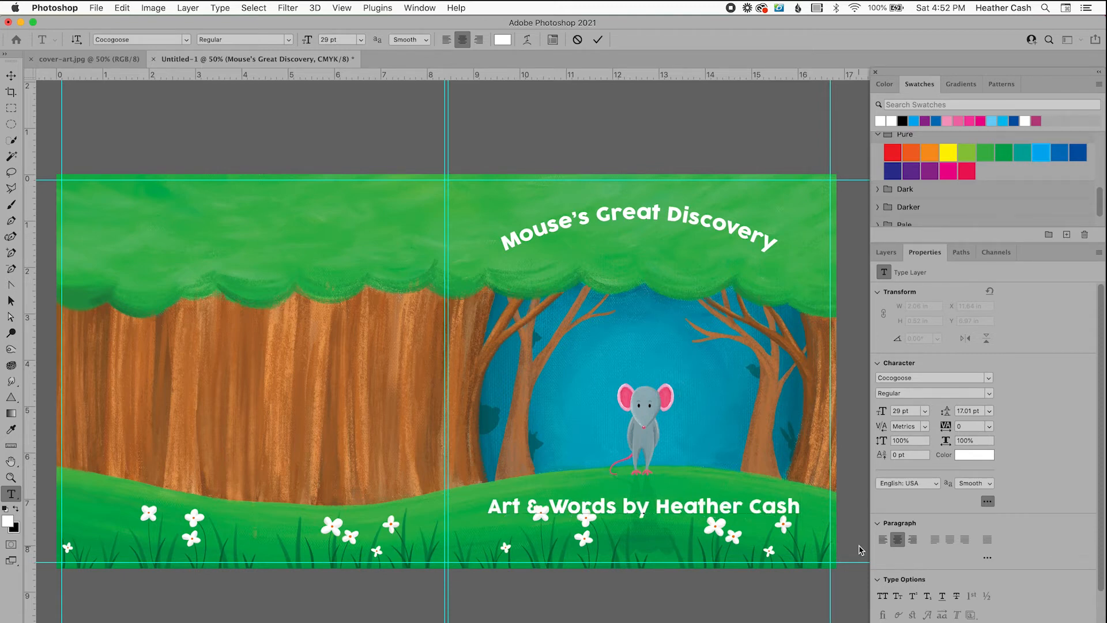
Step: Replace the credit text with two lines, "Story by" with the writer's name and "Art by" with the illustrator's name
triple_click(500, 506)
type("Story by")
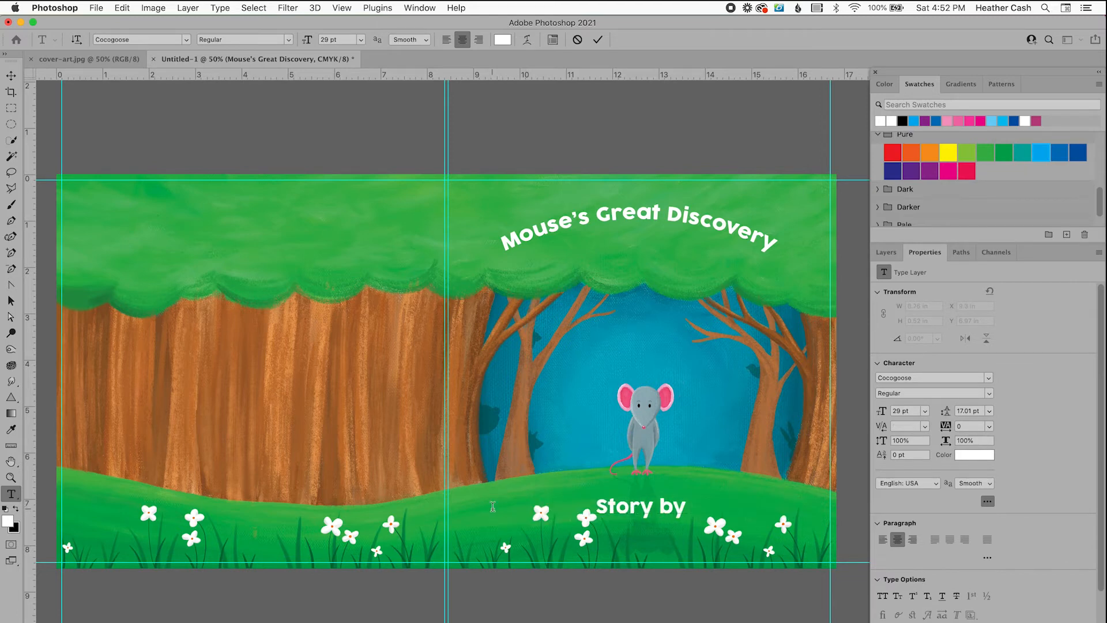
type(" Joe S")
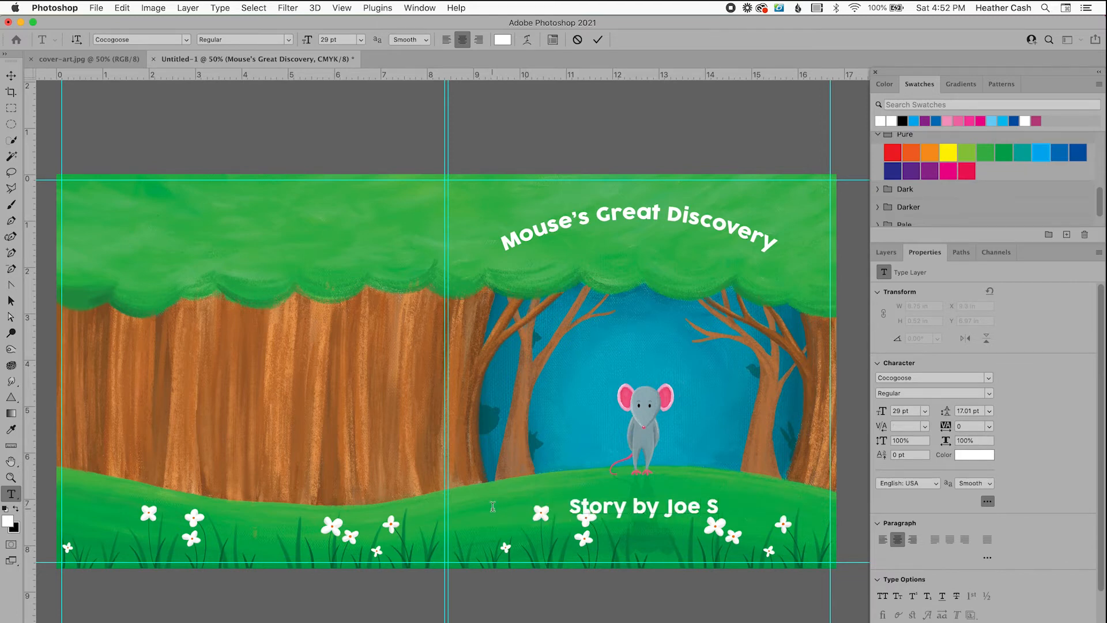
type("chmoe")
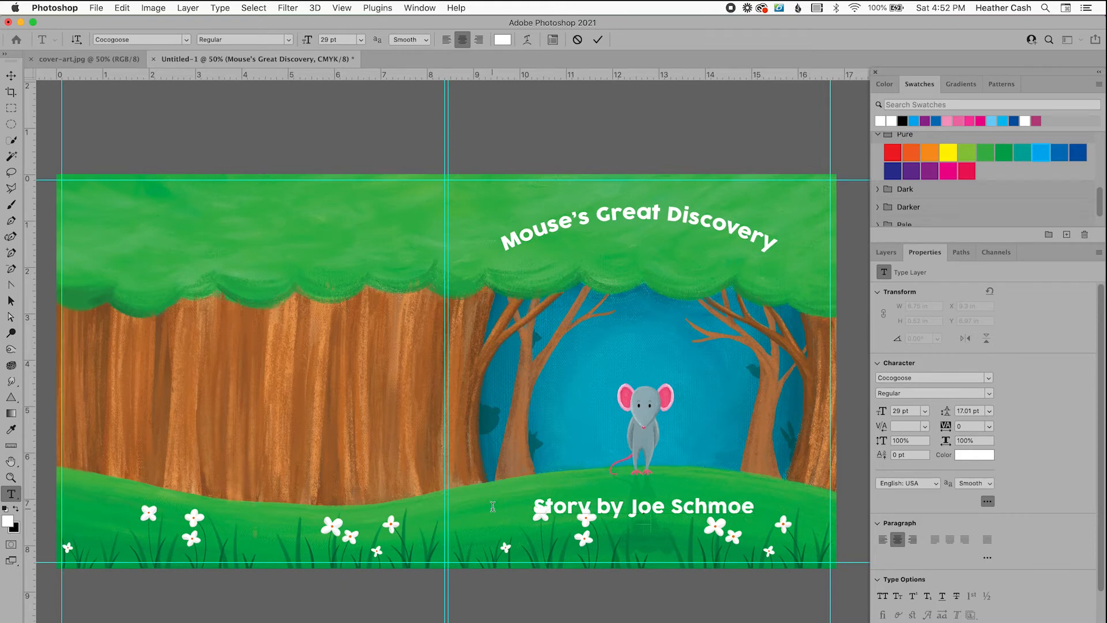
key("Return")
type("Art by Heather")
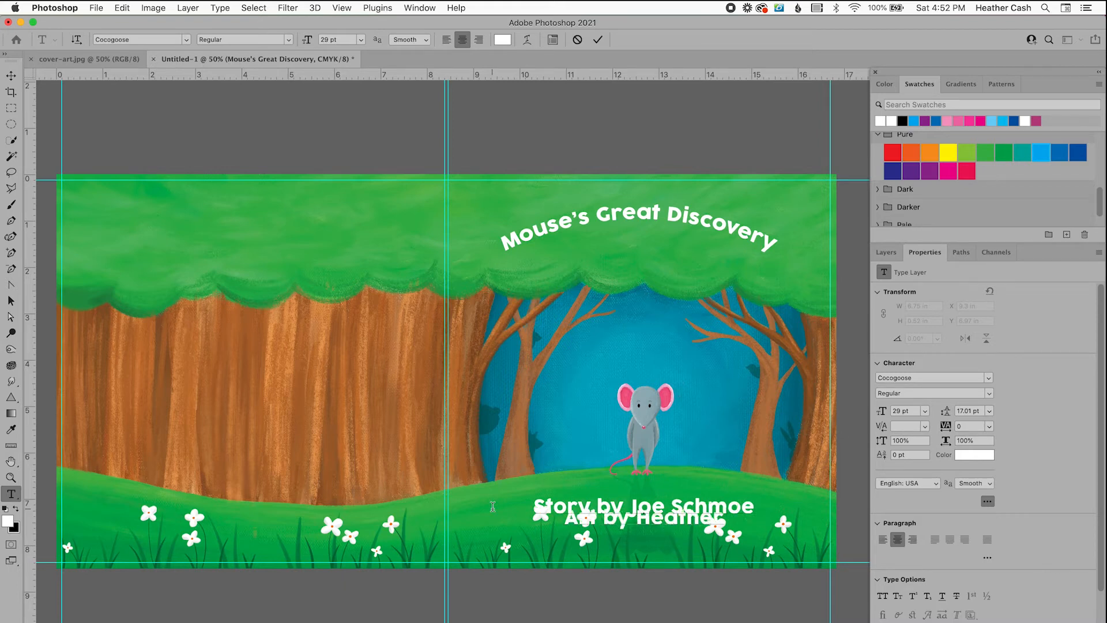
type(" Cash")
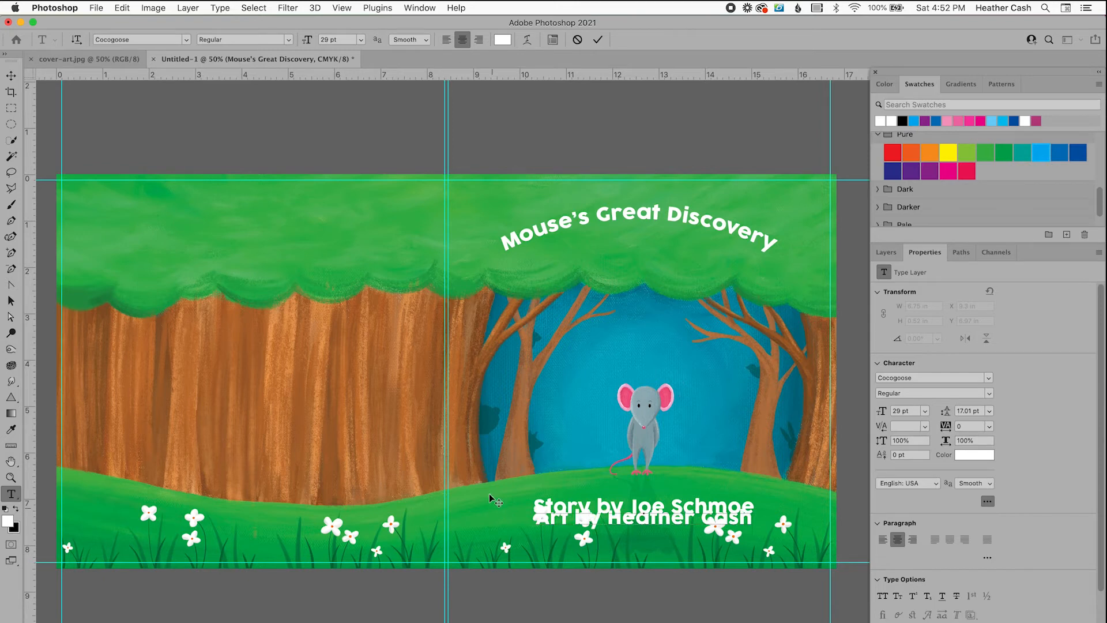
left_click(598, 40)
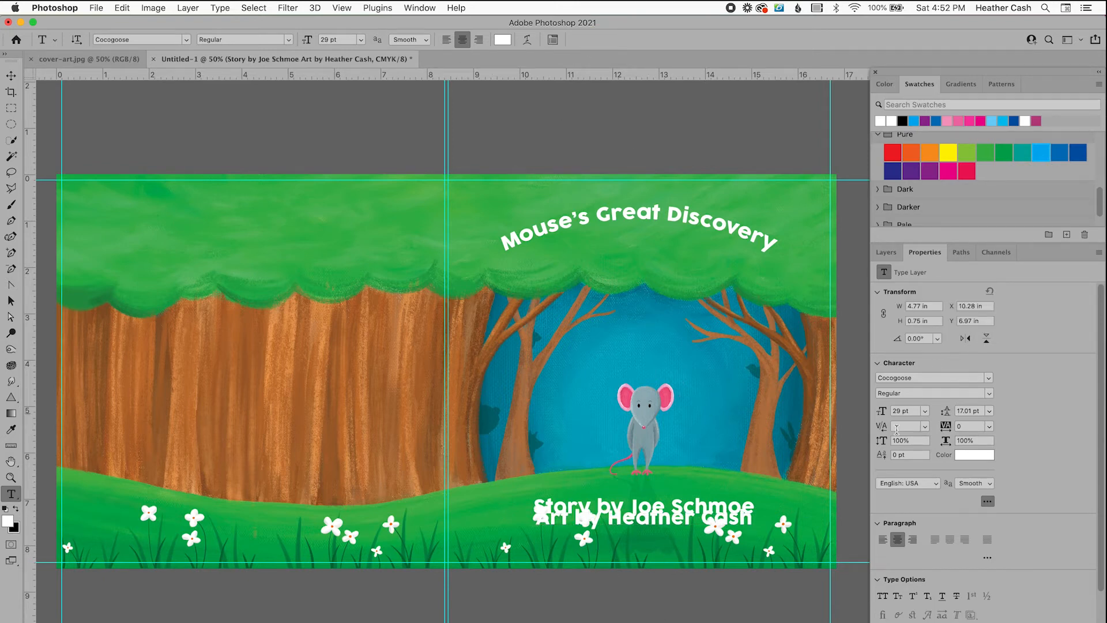
Step: Try Auto and 24 pt leading on the two-line credit text and settle on 30 pt
left_click(989, 411)
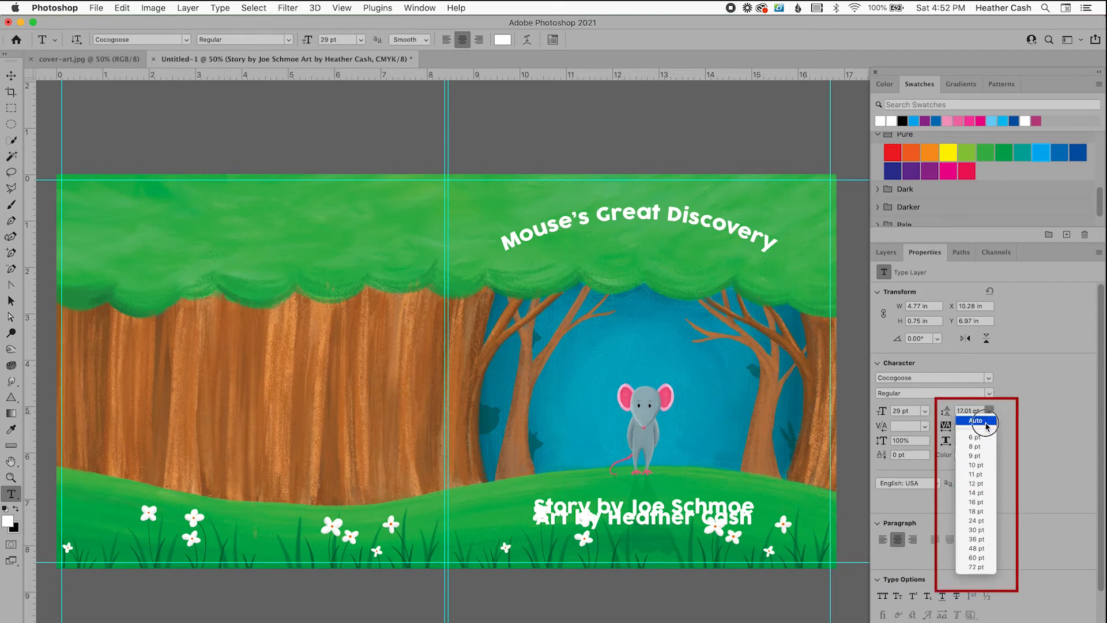
left_click(980, 421)
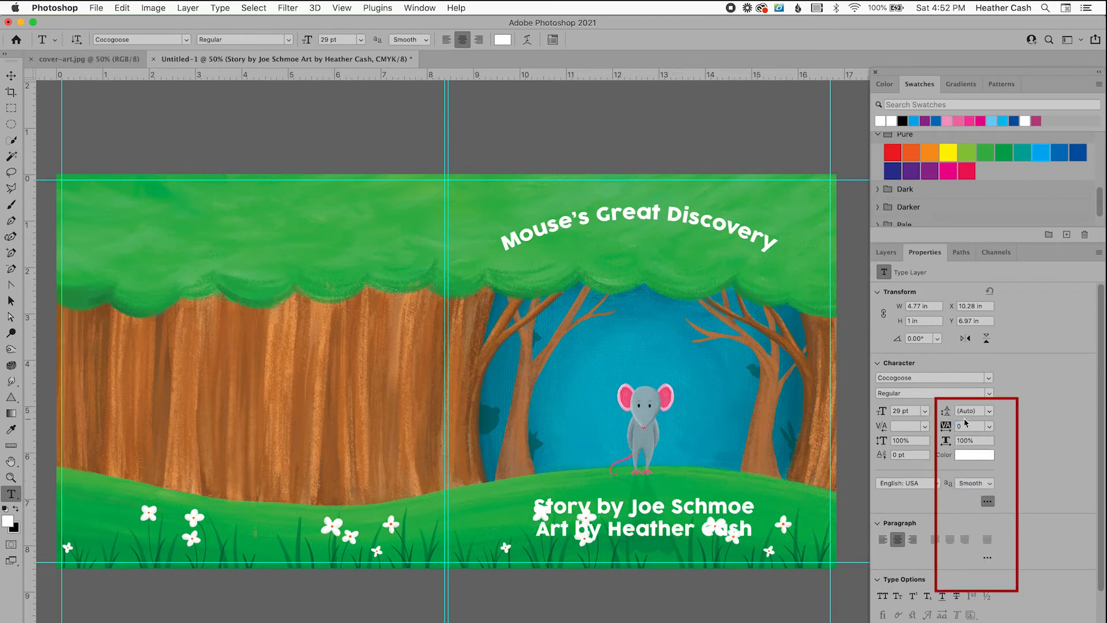
left_click(989, 411)
left_click(977, 520)
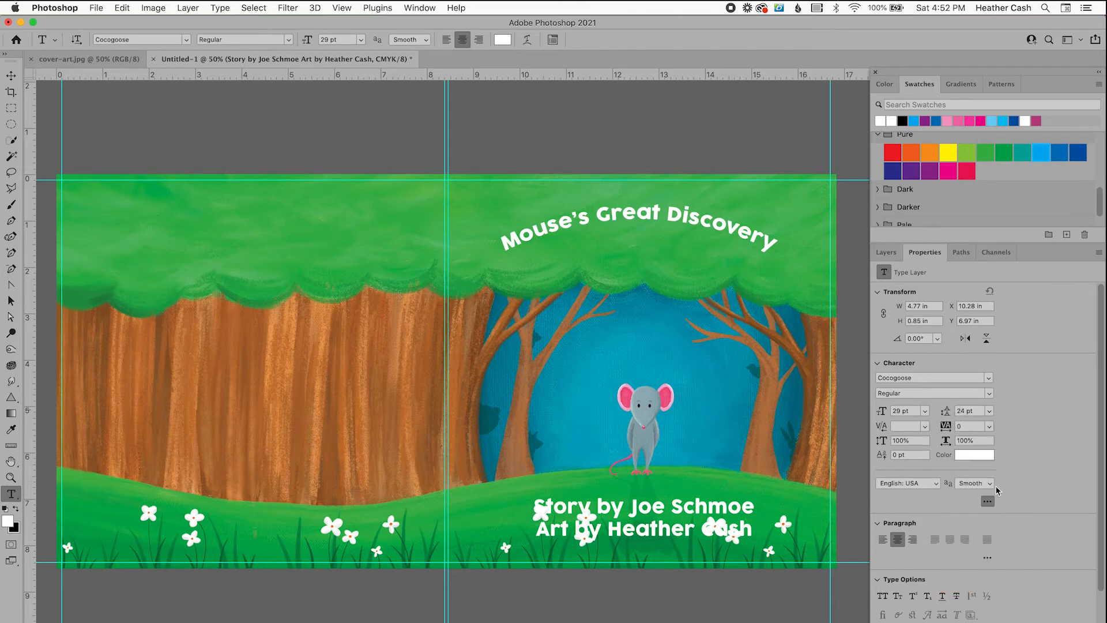
left_click(989, 411)
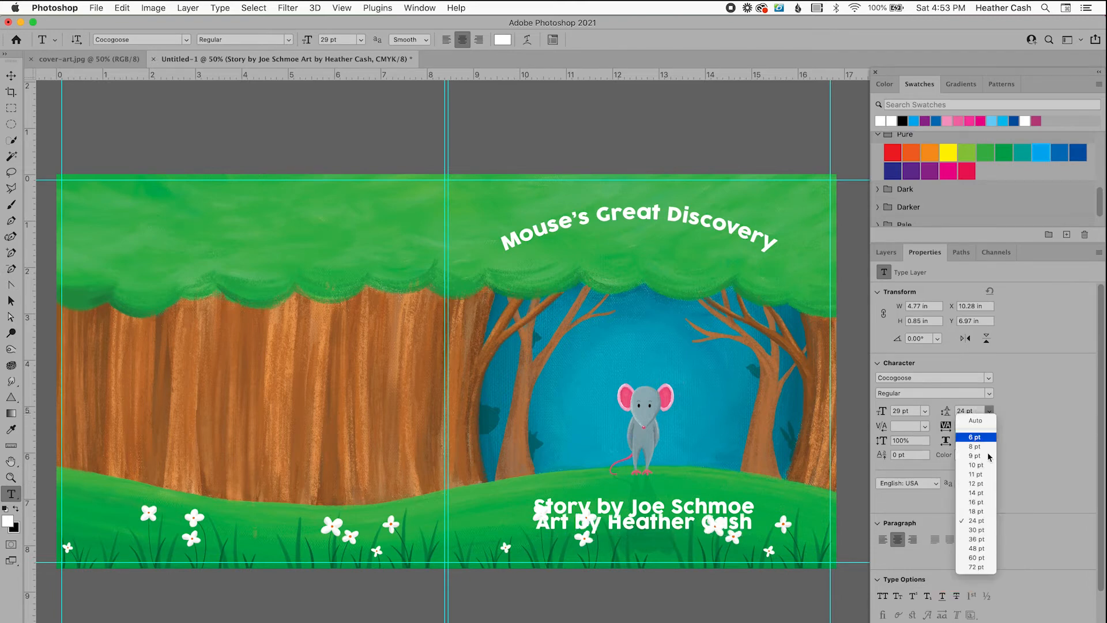
left_click(977, 529)
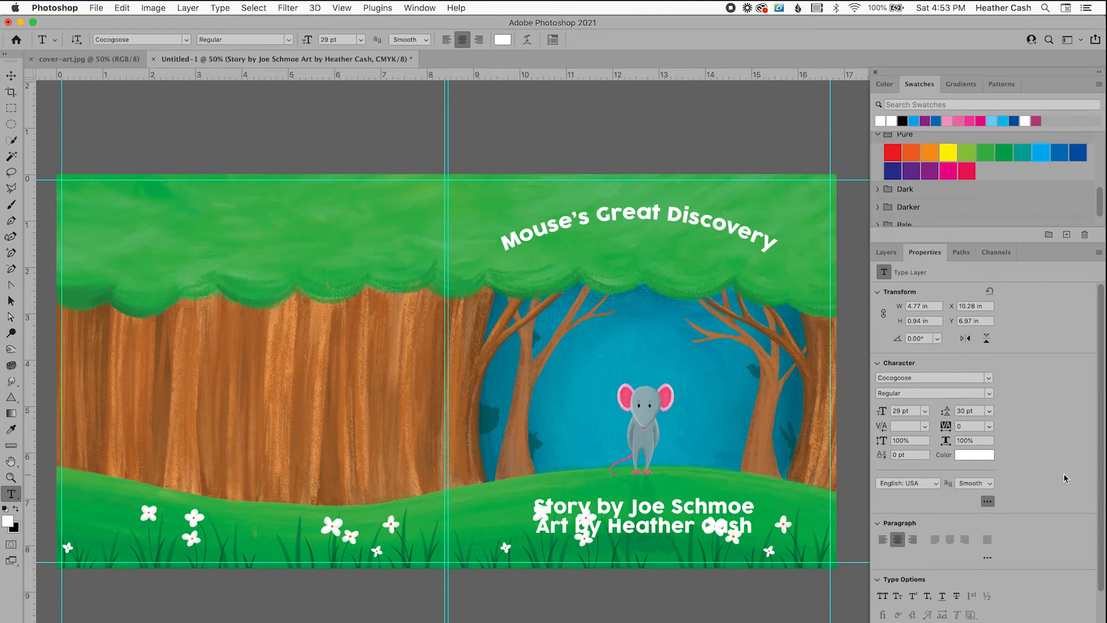
Step: Reduce the credit text to 26 pt with 29 pt leading and shift it slightly lower on the grass
left_click_drag(882, 414, 883, 414)
key("v")
left_click_drag(615, 507, 618, 535)
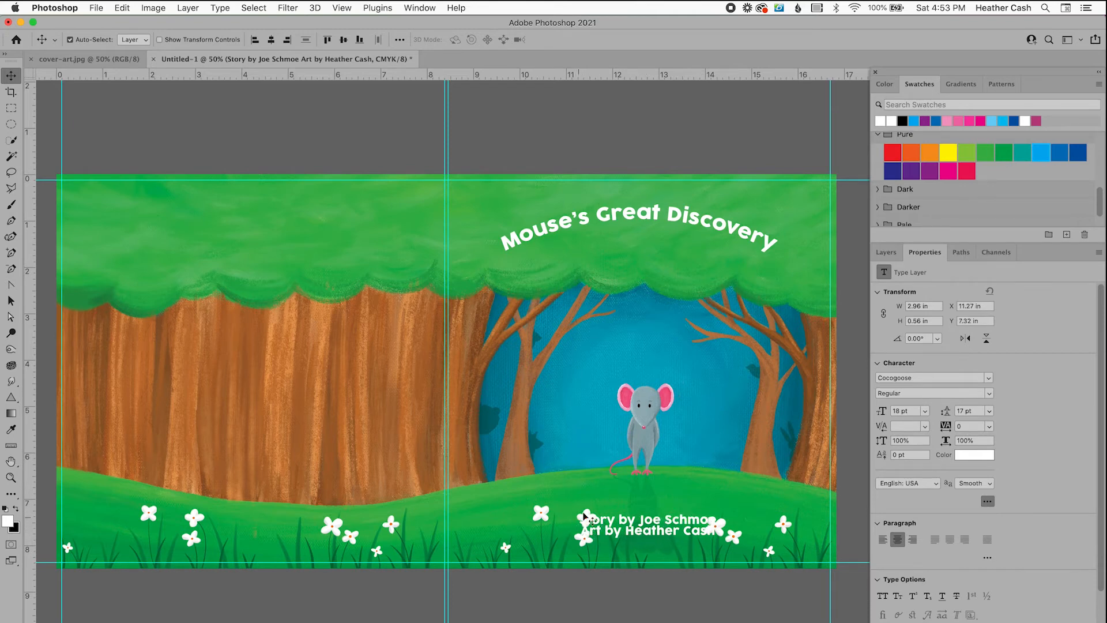
left_click_drag(887, 413, 948, 414)
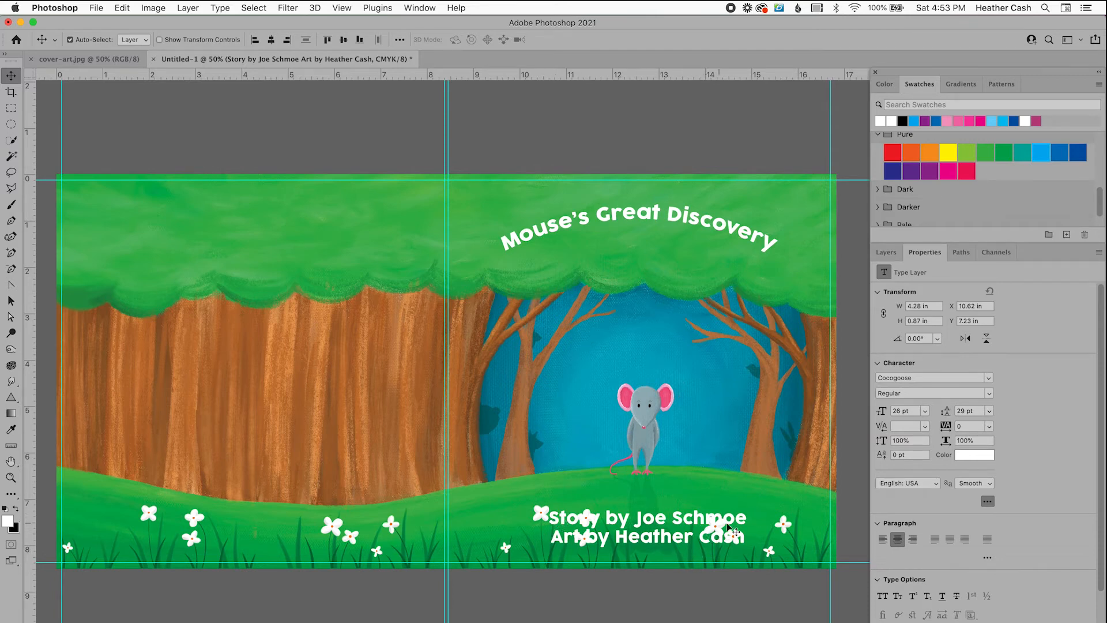
Step: Add a 13 px outside stroke to the credit text layer
left_click(886, 253)
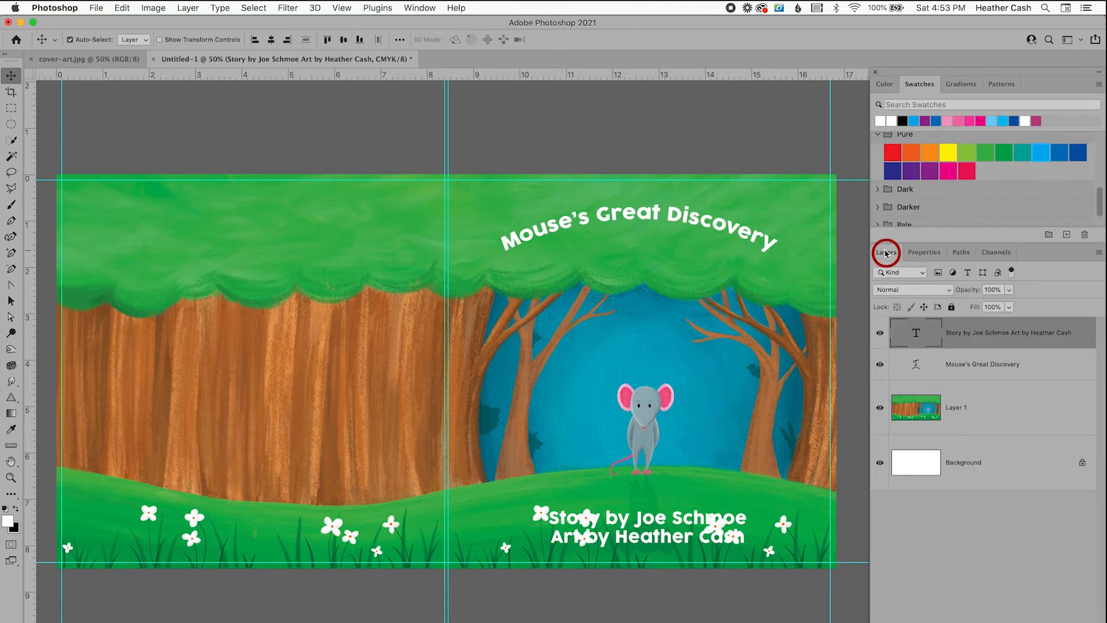
left_click(1088, 329)
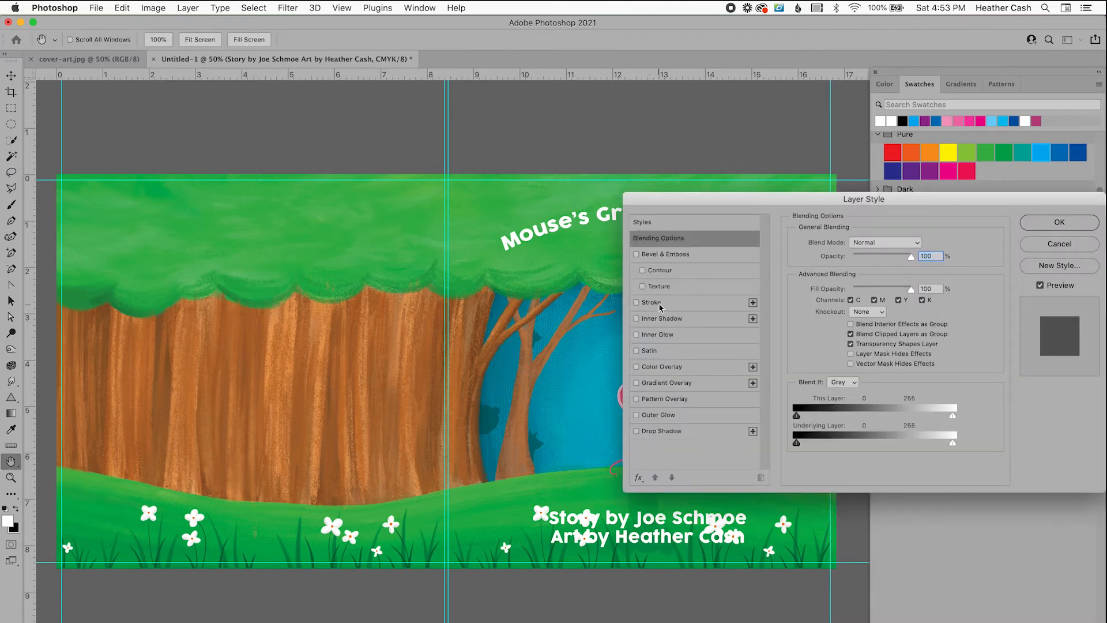
left_click(636, 302)
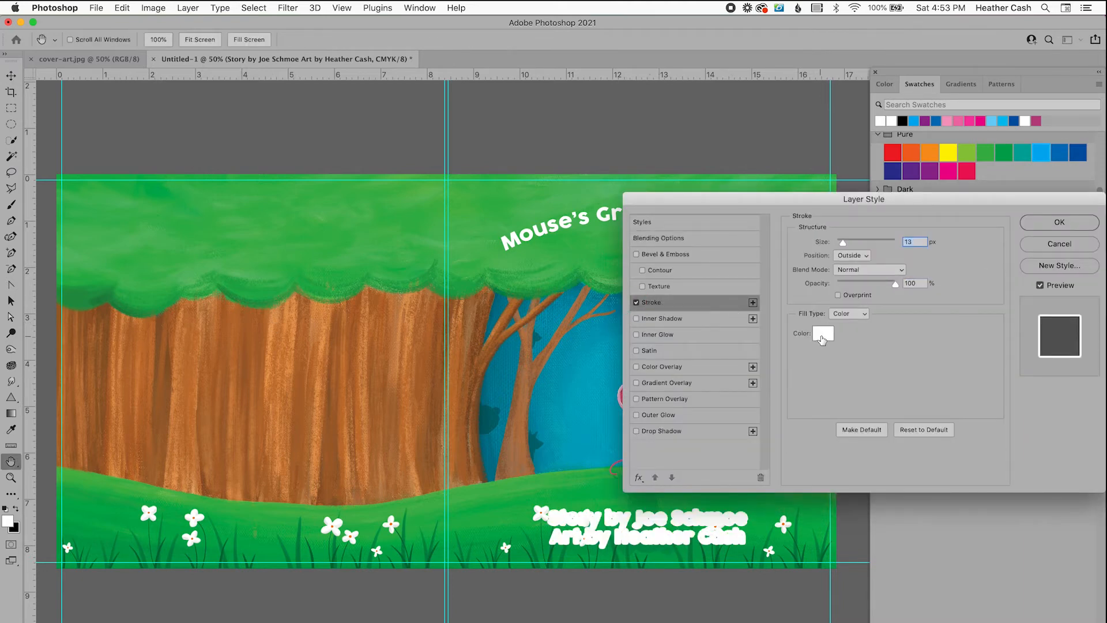
Step: Color the credit text's stroke with green 48a957 sampled from the grass, apply the style and nudge the text slightly up
left_click(823, 333)
left_click(562, 503)
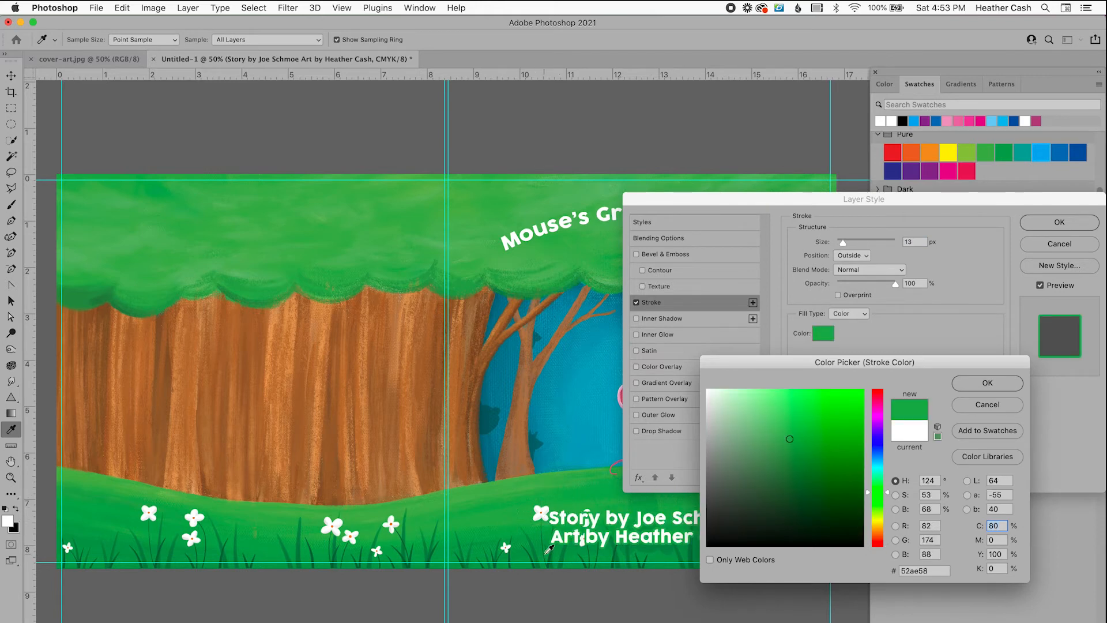
left_click(647, 550)
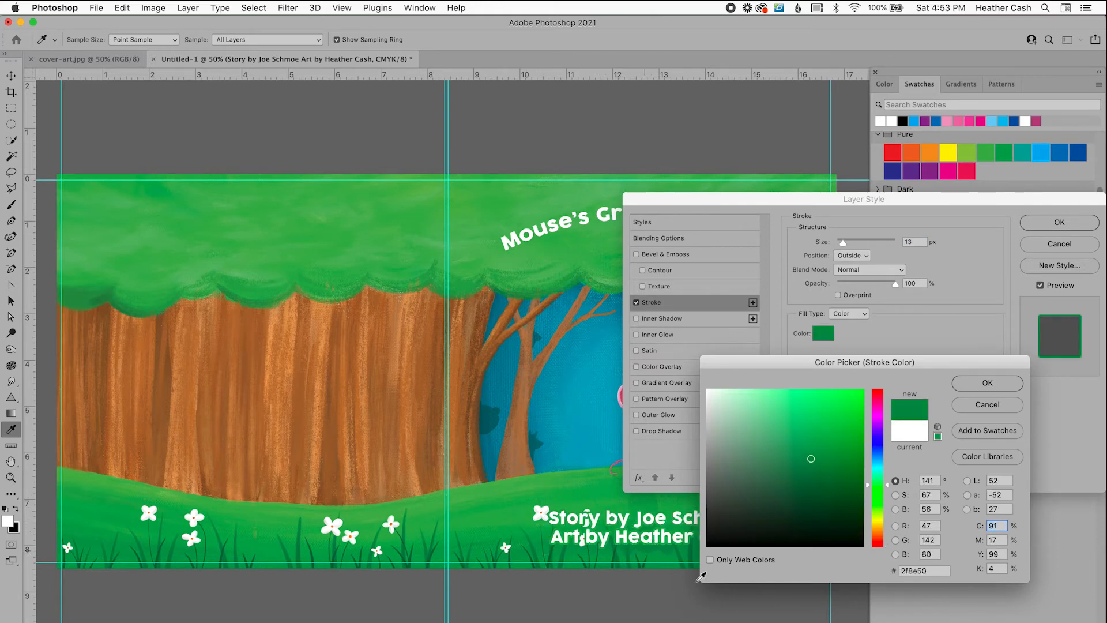
left_click(509, 526)
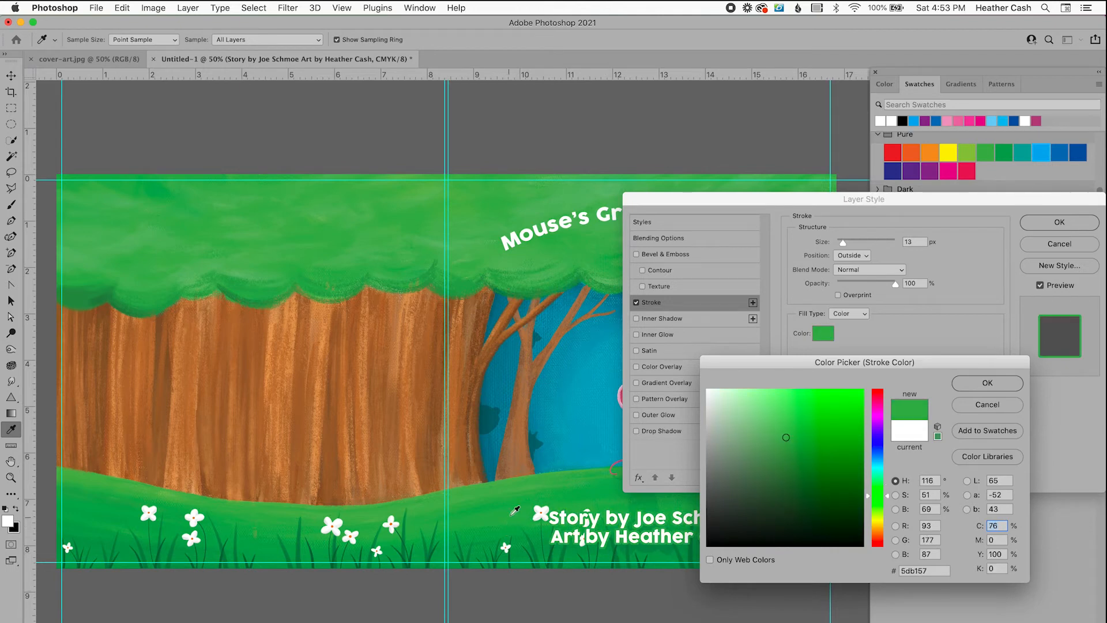
left_click(586, 501)
left_click(634, 503)
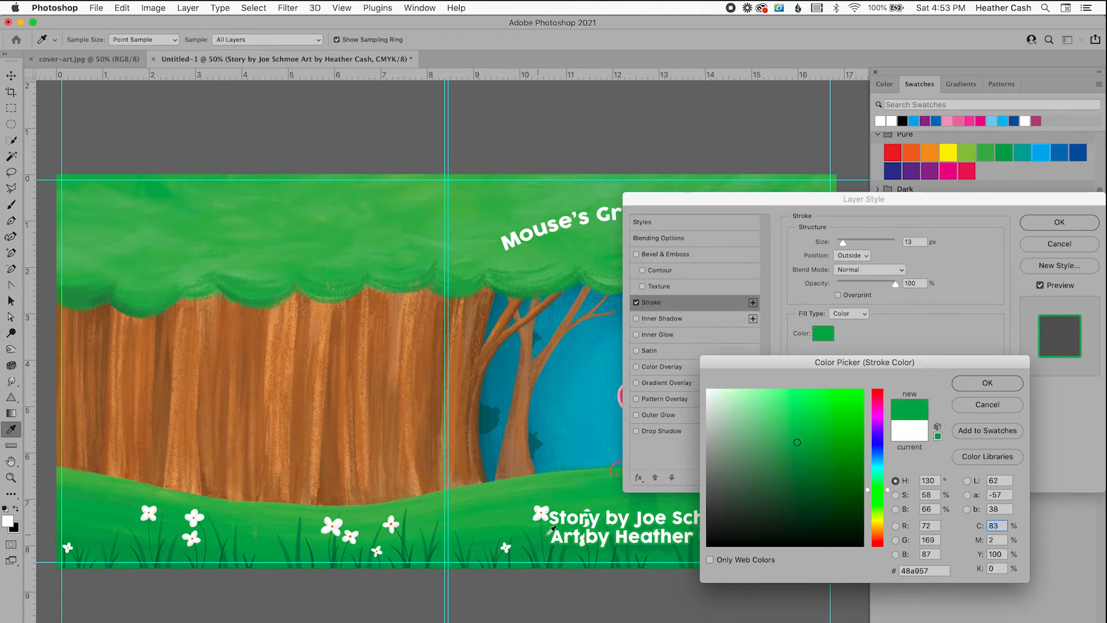
left_click(988, 383)
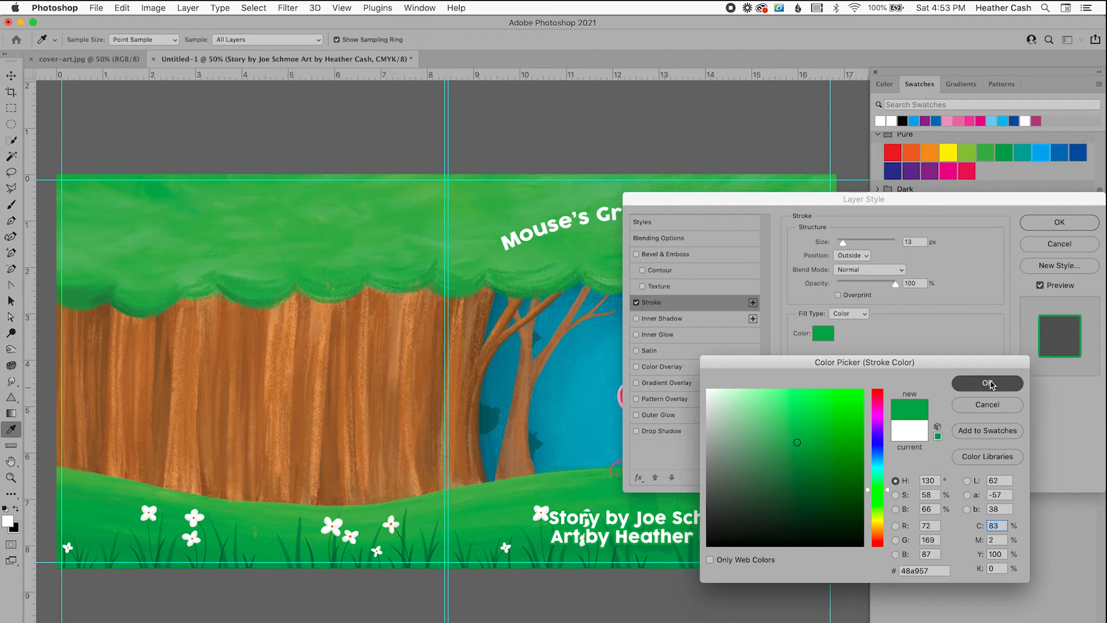
left_click(1073, 227)
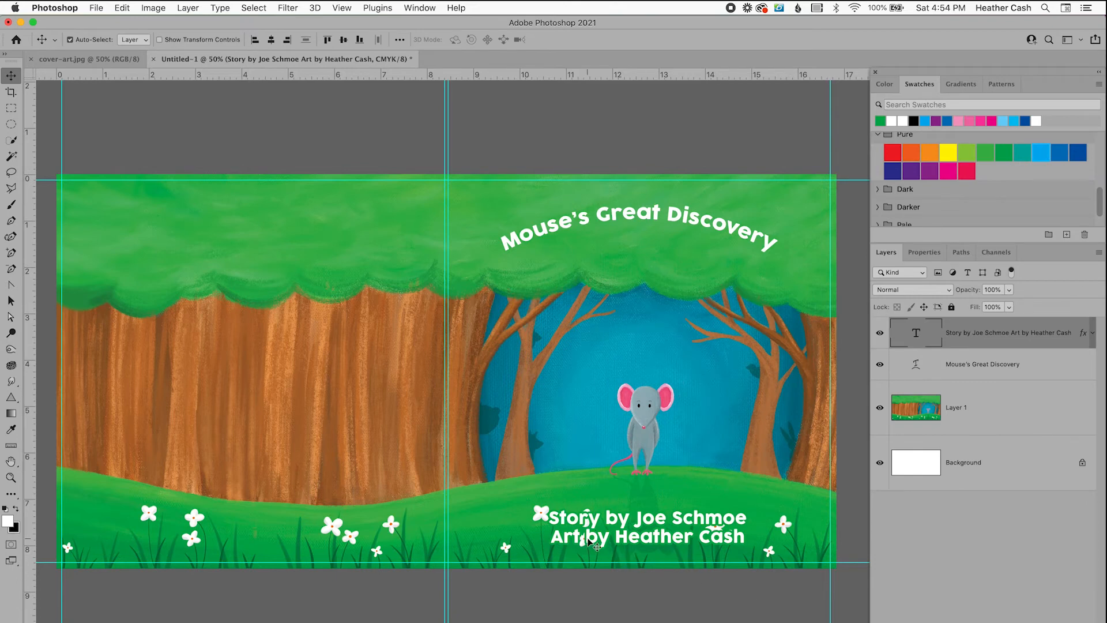
left_click_drag(647, 545, 647, 543)
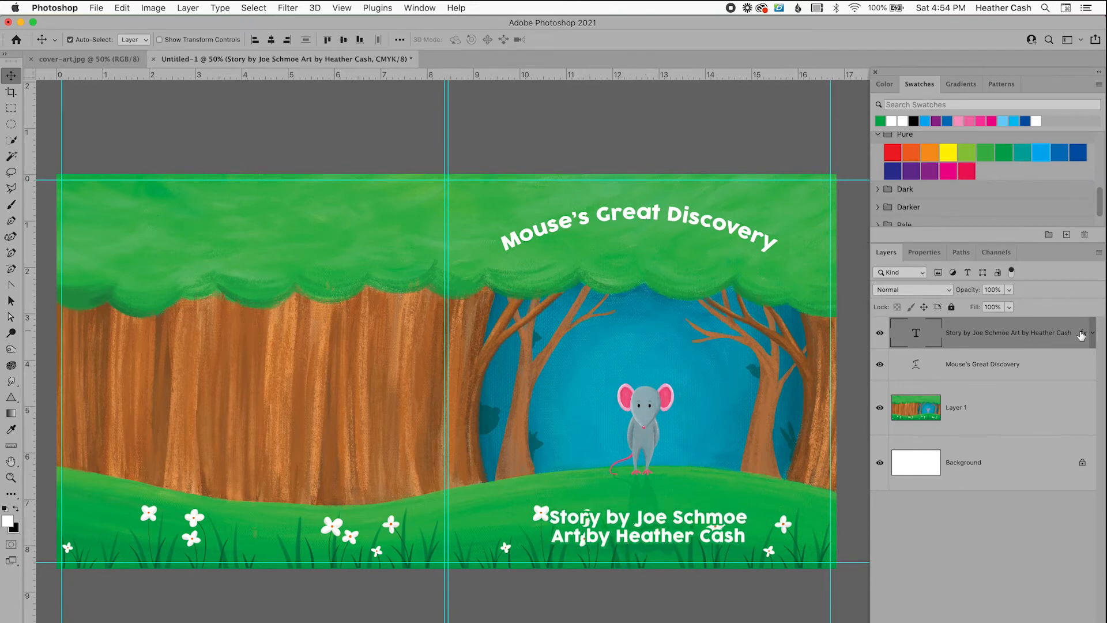
Step: Try a 32 px stroke width on the credit text and reduce it back to a thin outline
double_click(1083, 336)
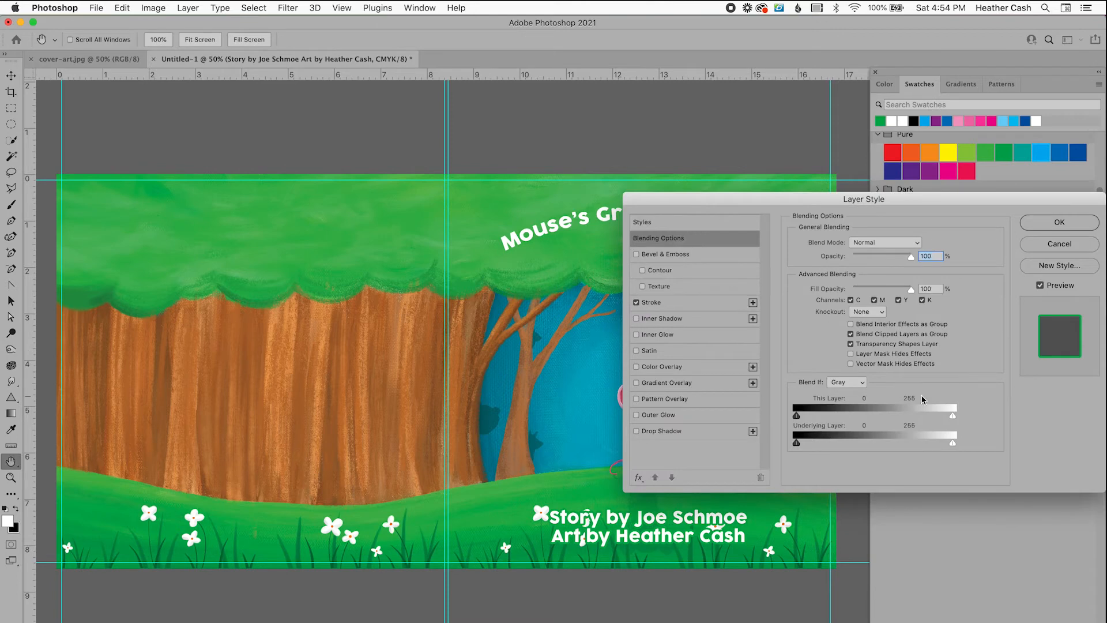
left_click(684, 306)
left_click_drag(842, 246, 847, 245)
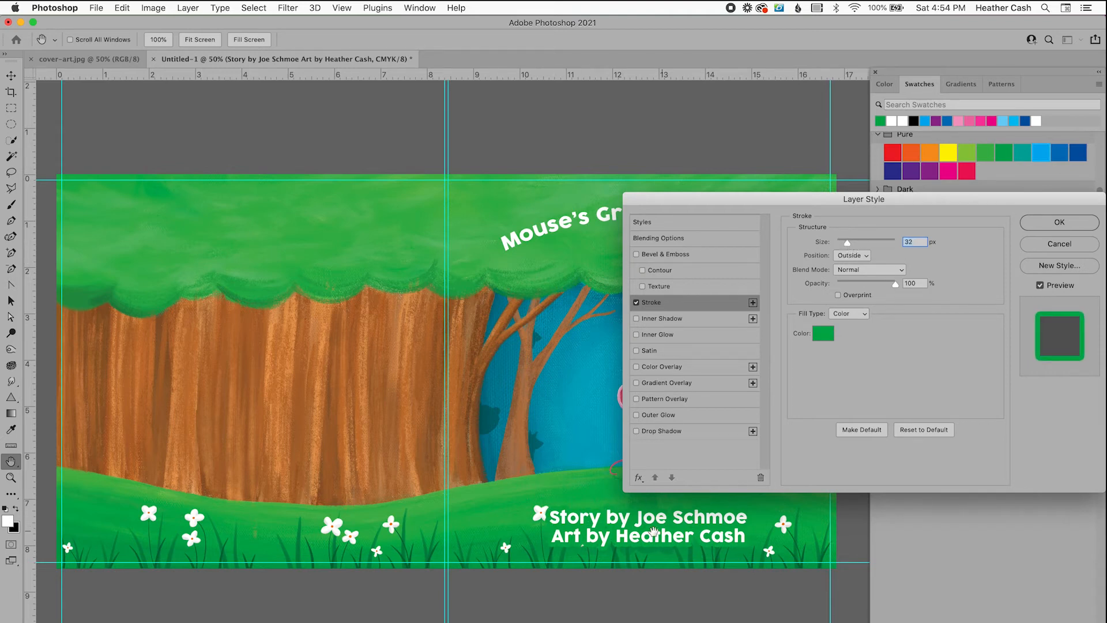
left_click_drag(852, 245, 843, 245)
left_click(1096, 225)
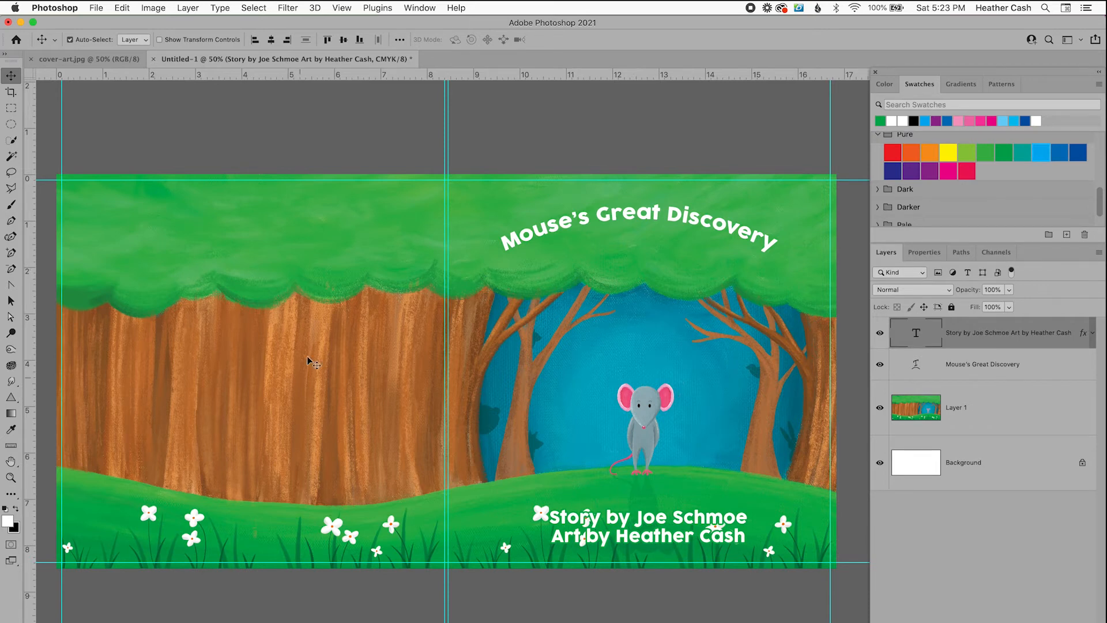
Step: Add the two-line text "Join Mouse on his exciting adventure through the forest!" on the treetops of the back cover
scroll(221, 302, "left", 5)
scroll(221, 302, "up", 1)
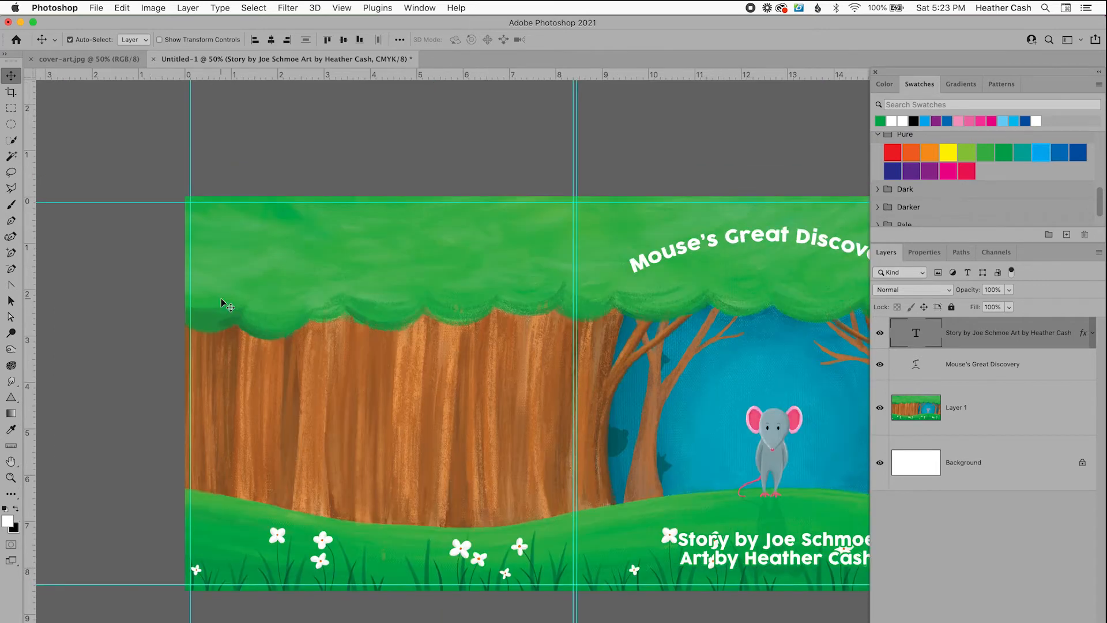
key("t")
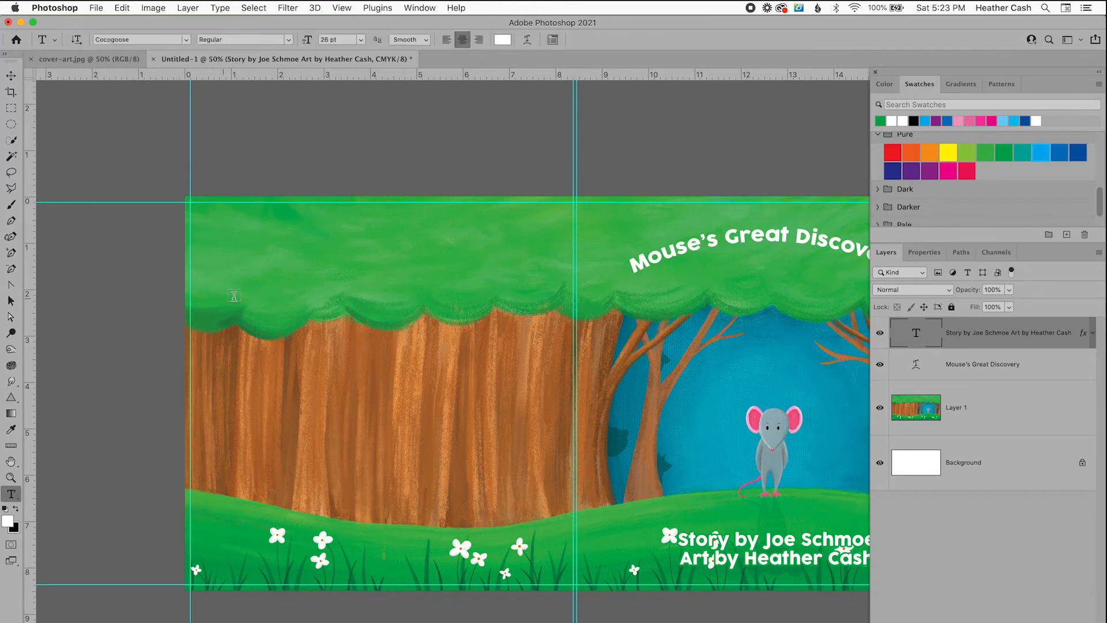
left_click(384, 245)
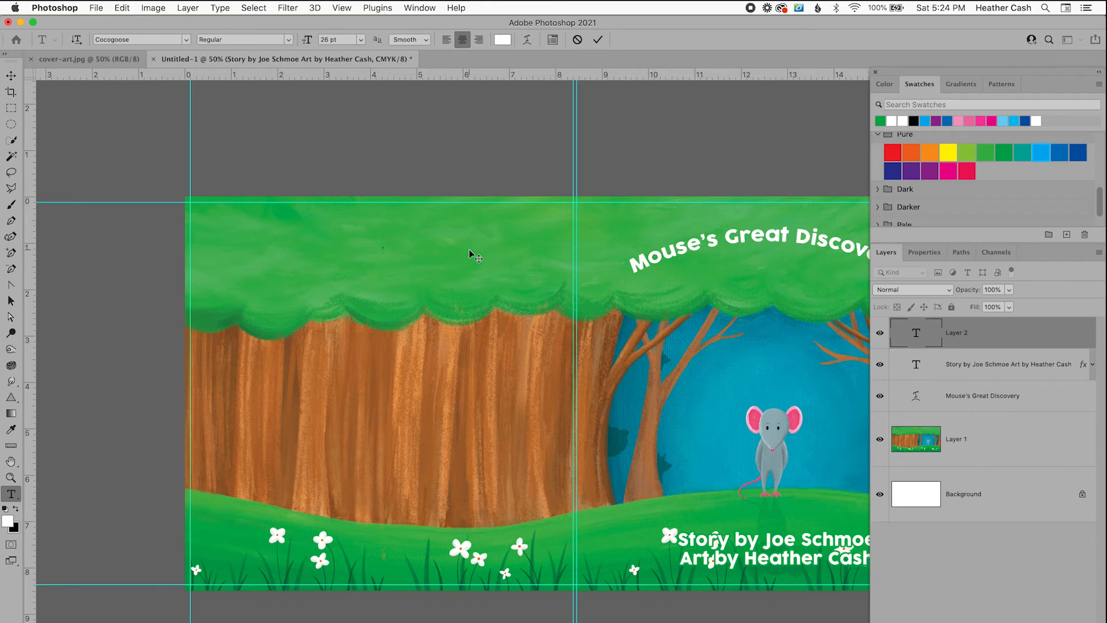
type("Join Mouse on his exciting")
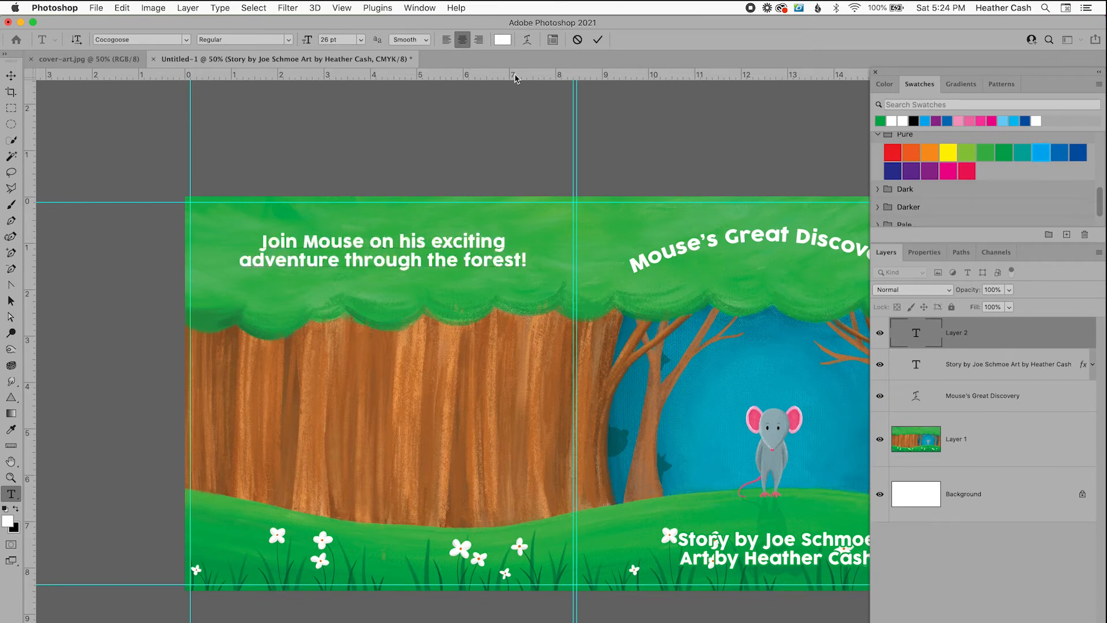
left_click(597, 39)
Step: Set the back cover text to the Light font style at 24 pt
left_click(288, 40)
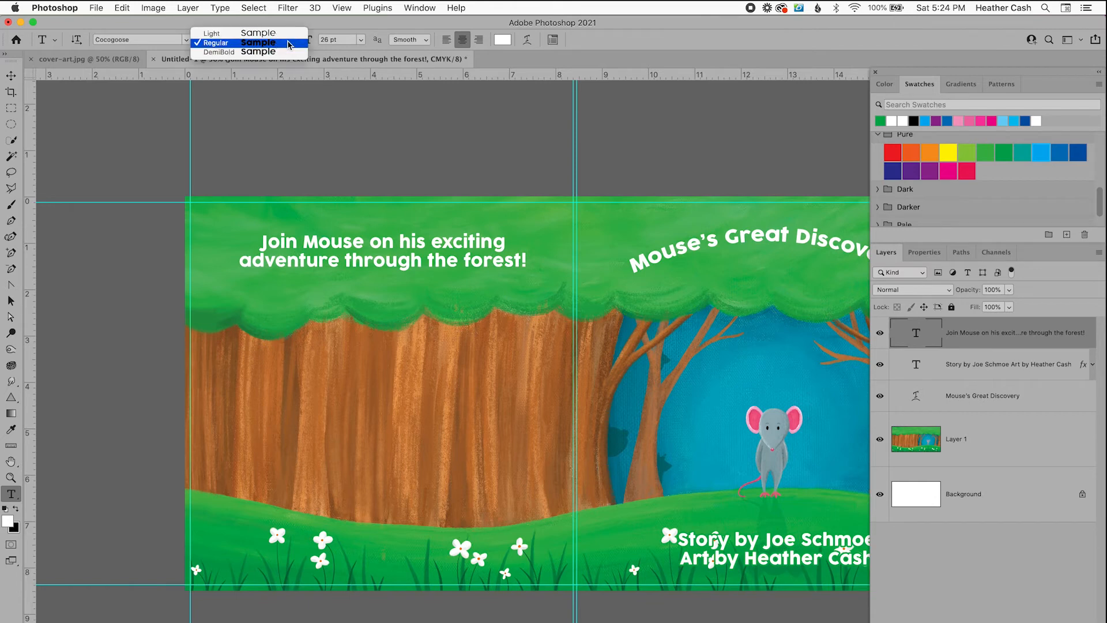
left_click(271, 33)
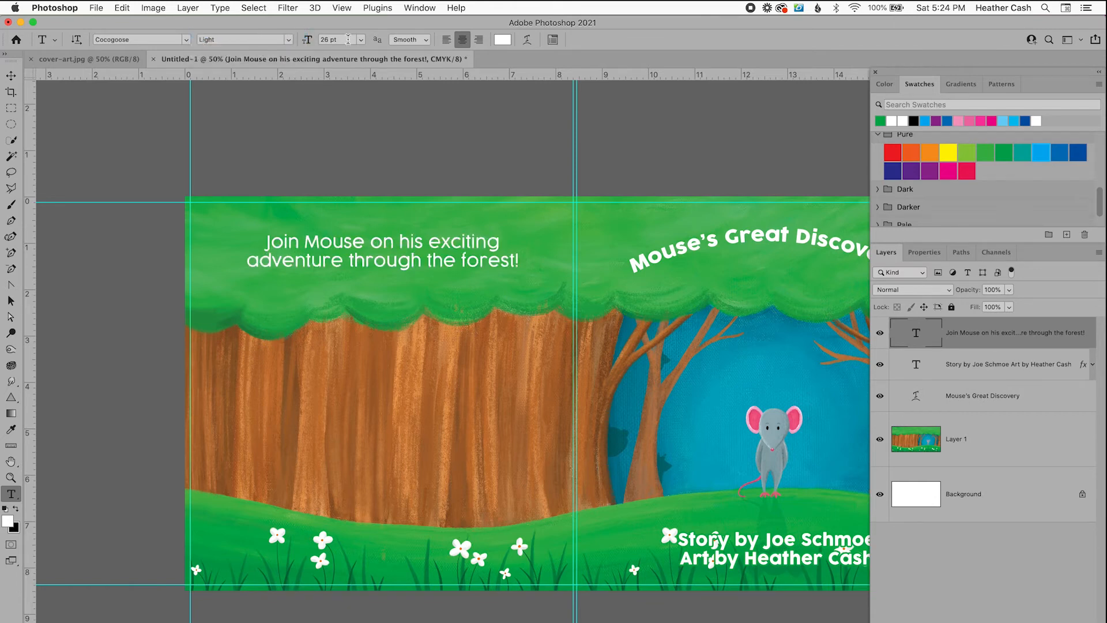
left_click(361, 39)
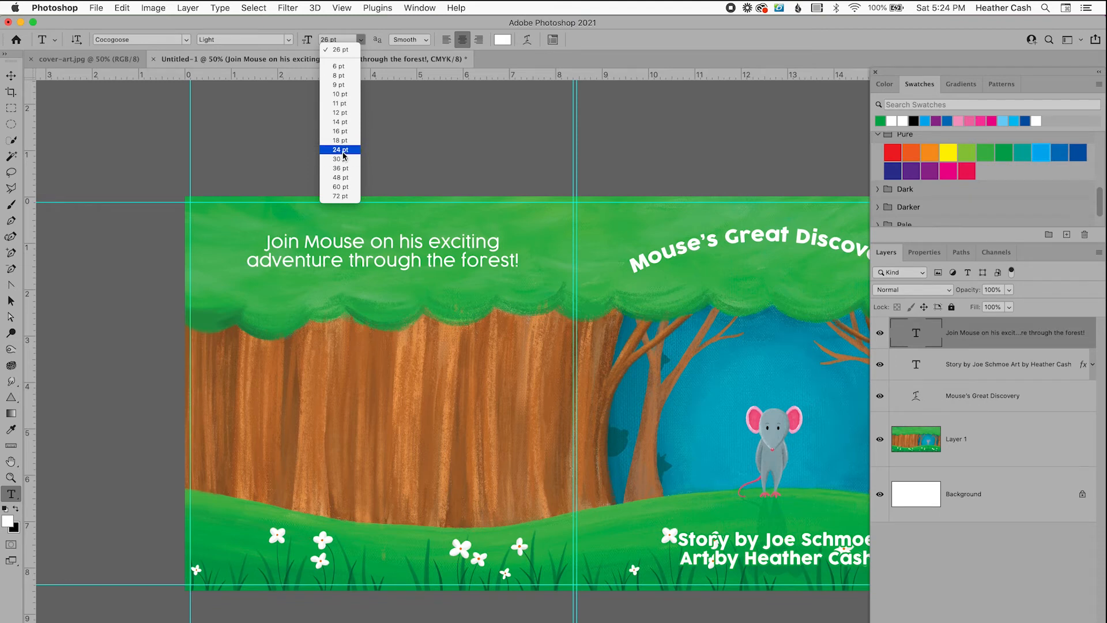
left_click(343, 150)
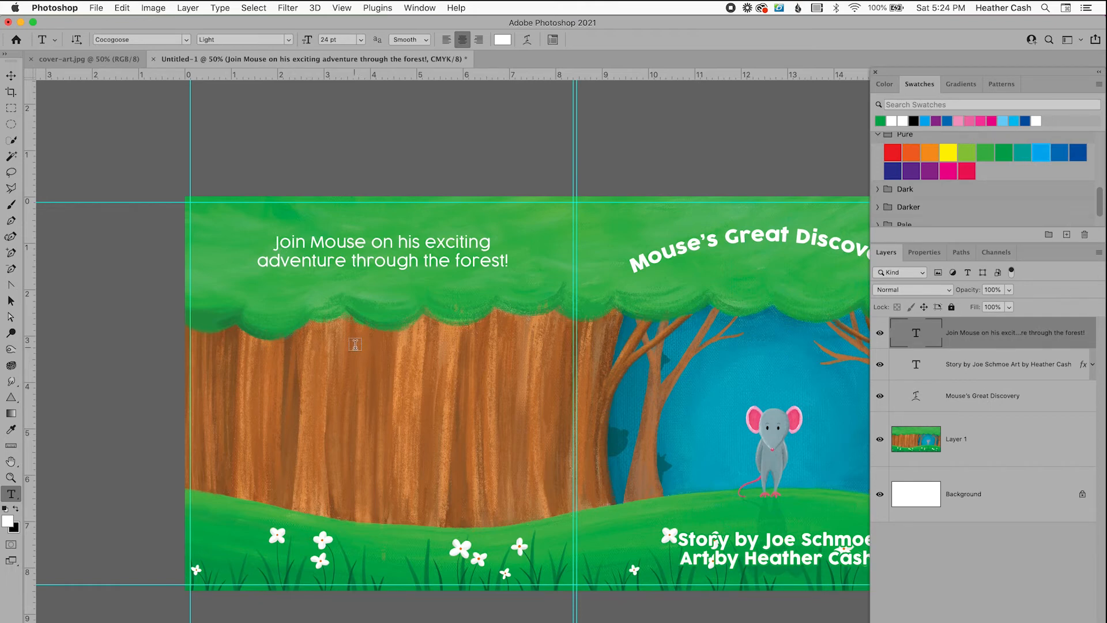
Step: Examine the layer stack by selecting the artwork, title, credit and back cover text layers in turn
left_click(888, 254)
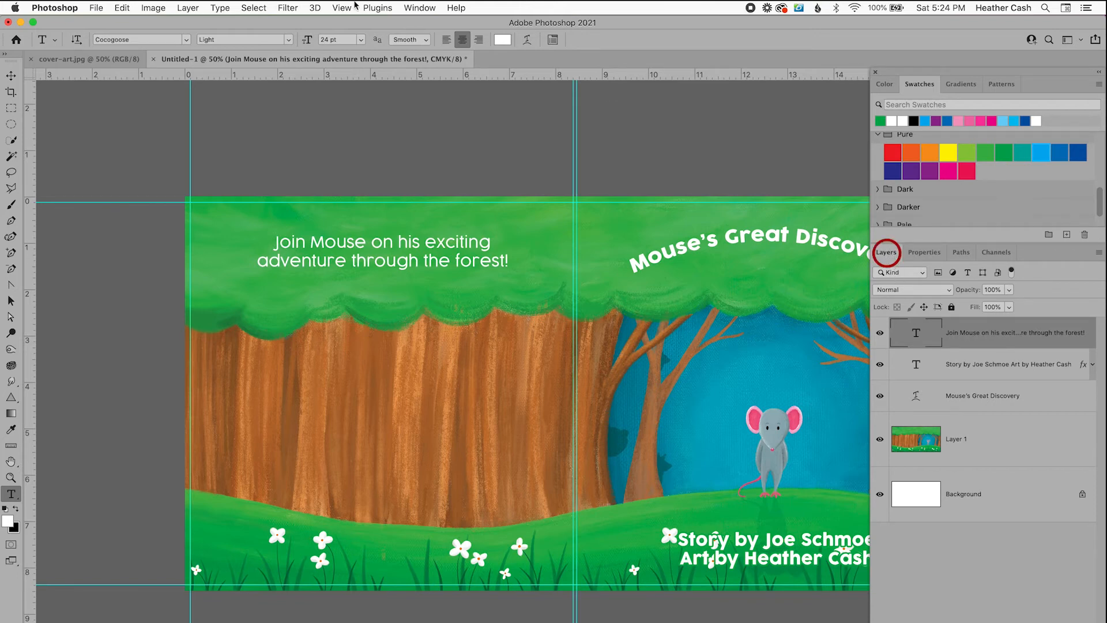
left_click(420, 7)
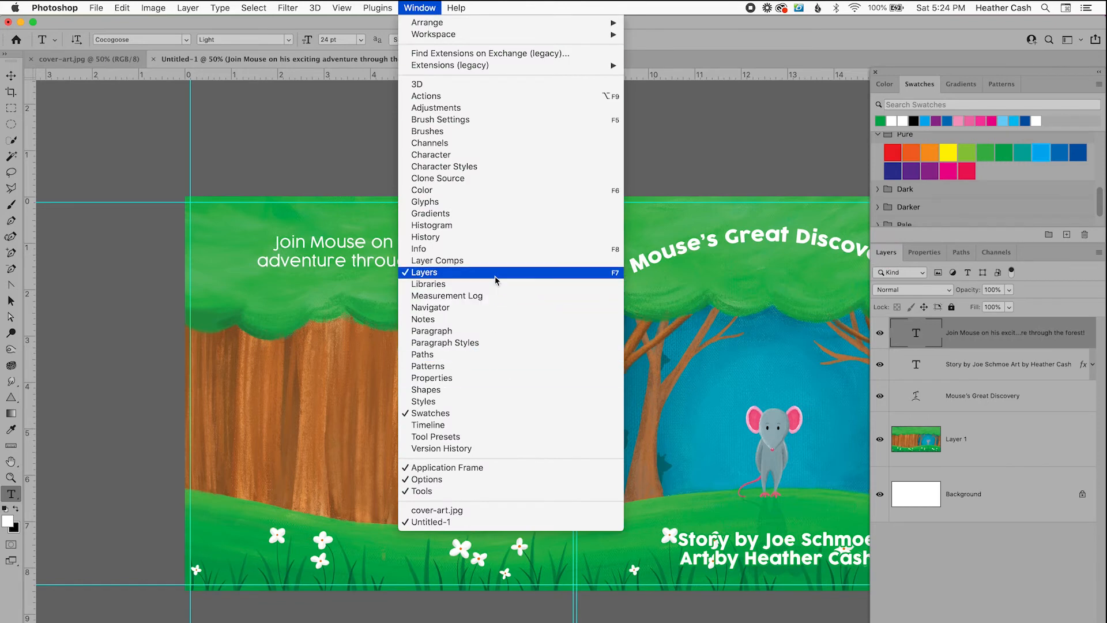
left_click(495, 272)
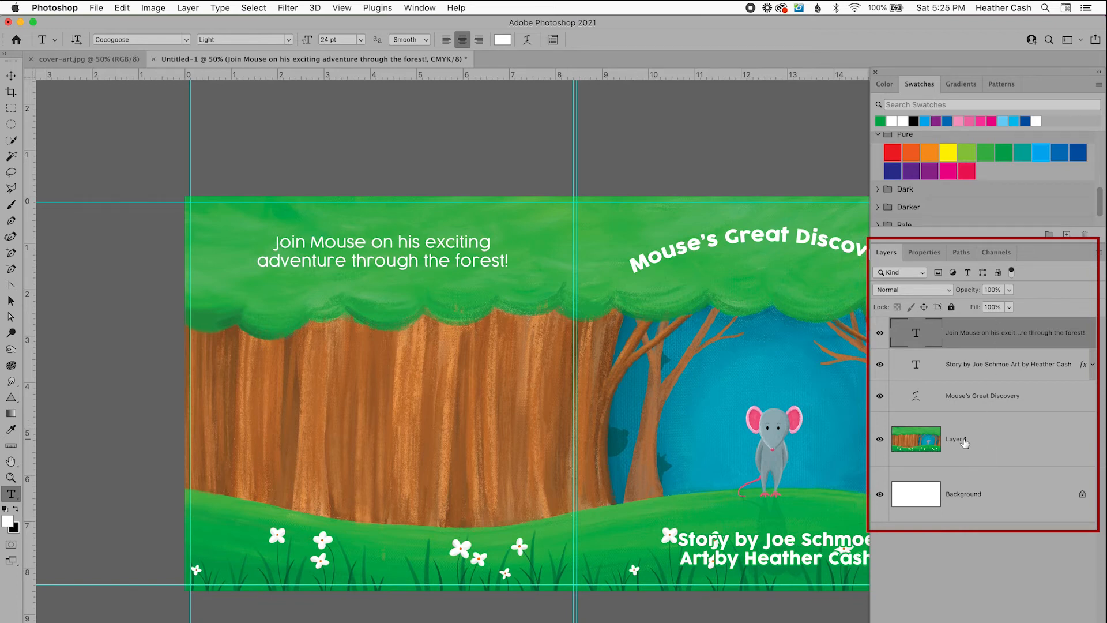
left_click(1019, 439)
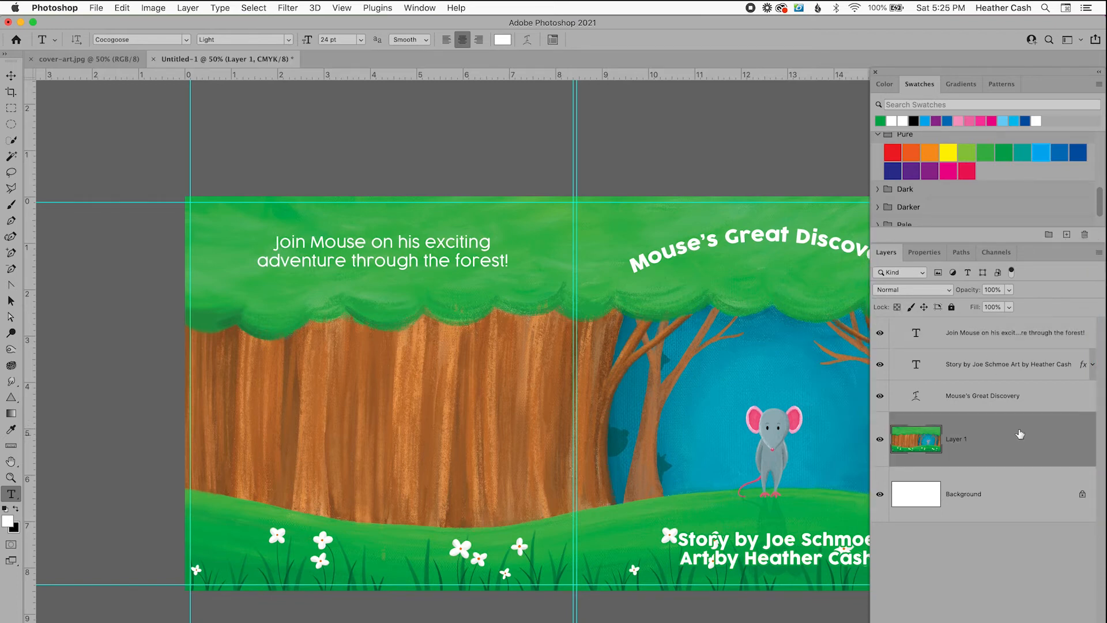
left_click(1035, 404)
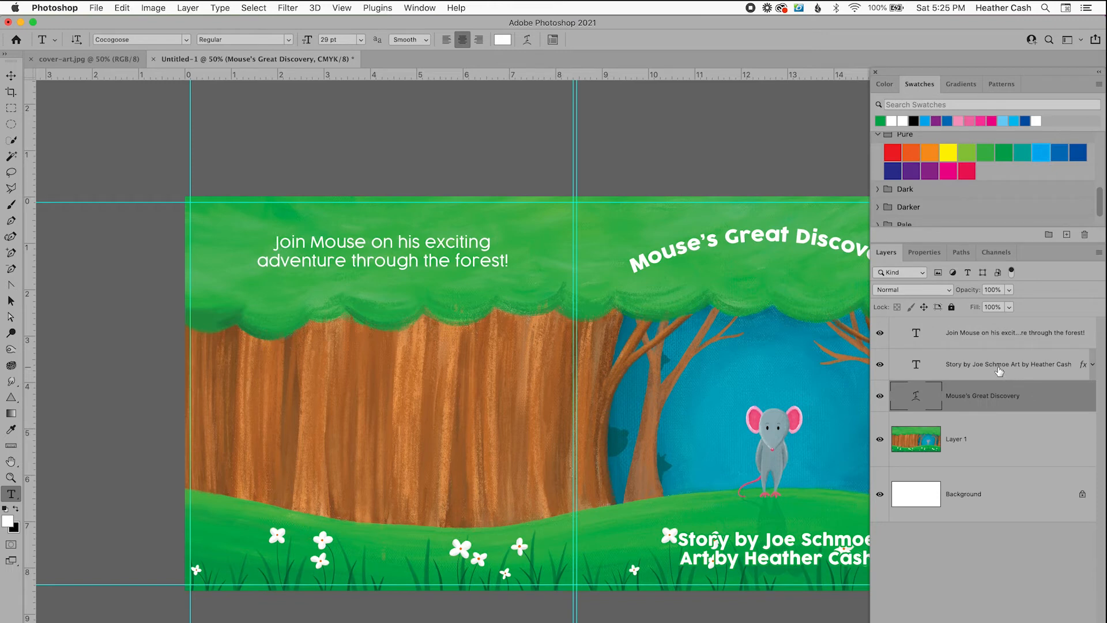
left_click(1001, 369)
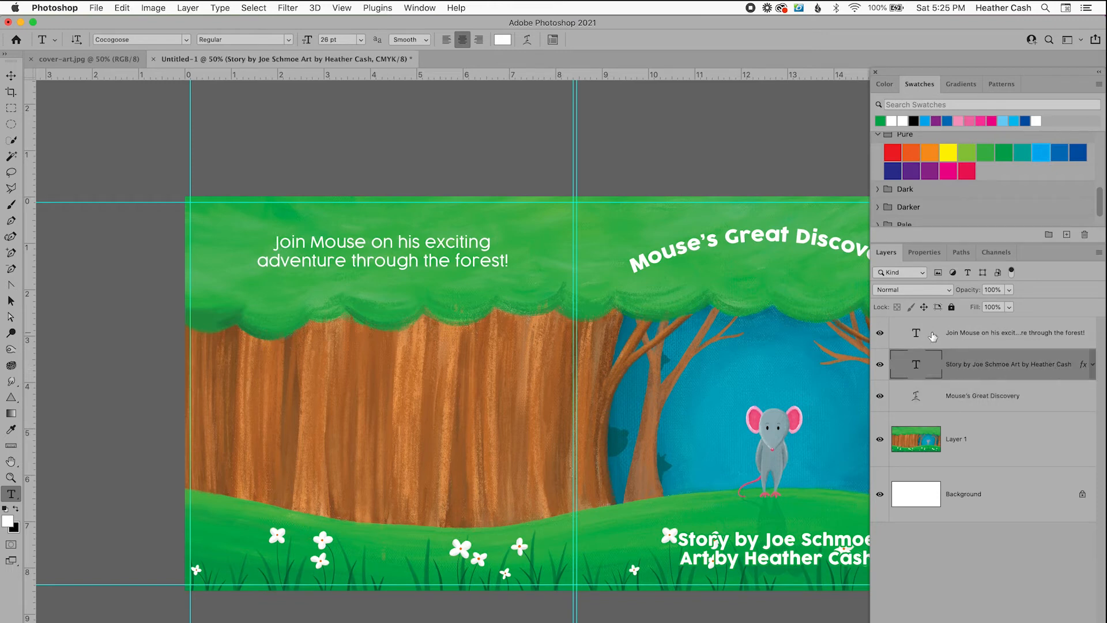
left_click(1033, 337)
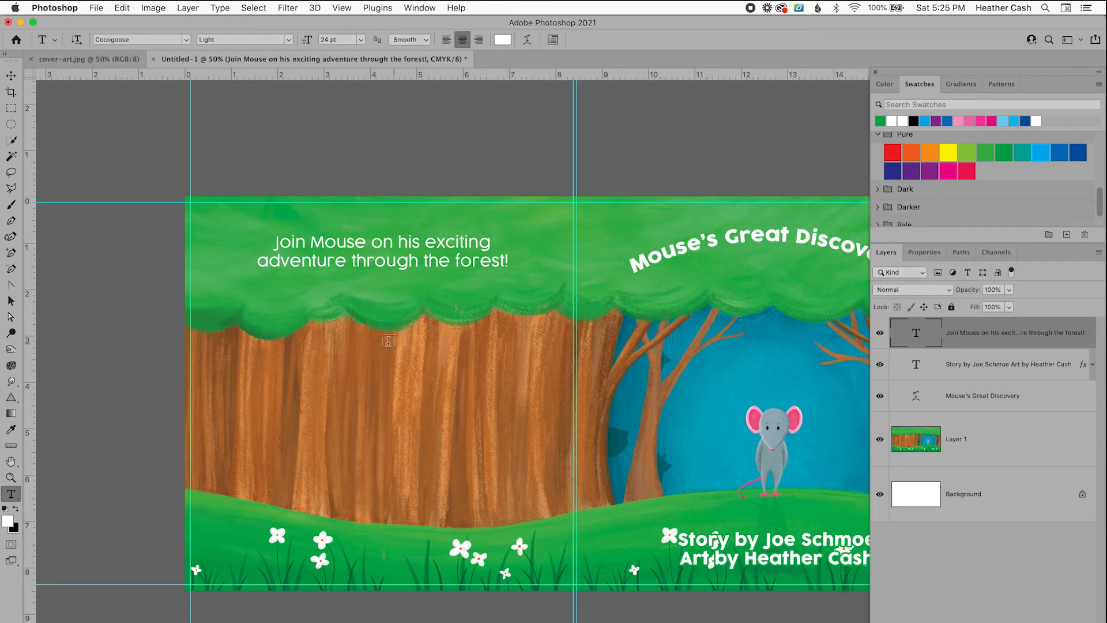
Step: Draw a white rectangle with a 0 px stroke on the back cover, about 5.85 x 3.41 in, below the text
left_click(11, 398)
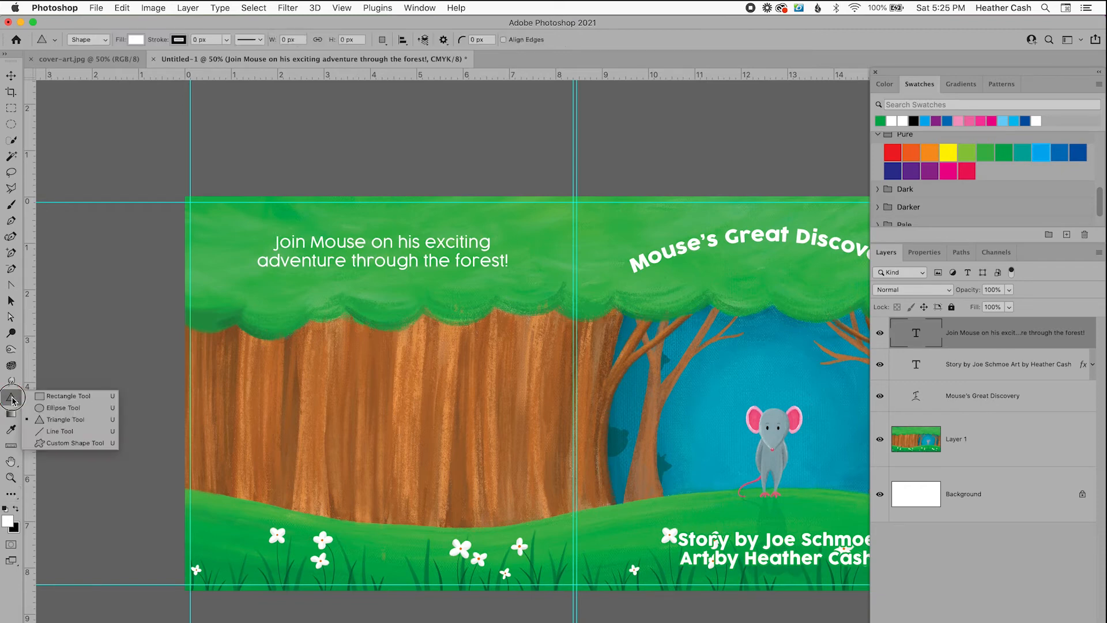
left_click(51, 397)
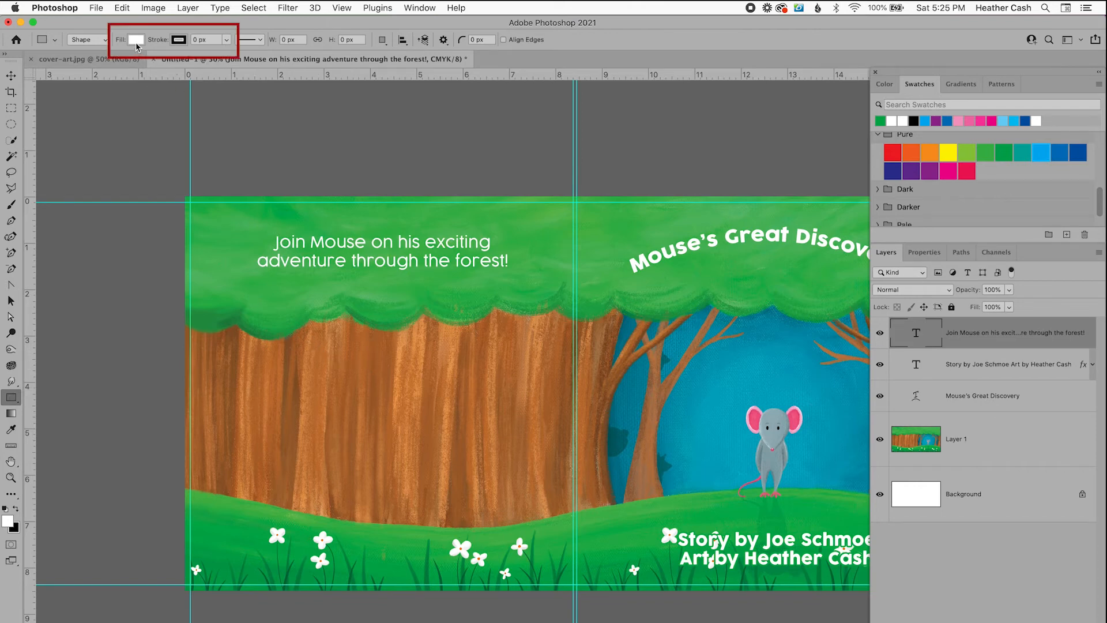
left_click(212, 40)
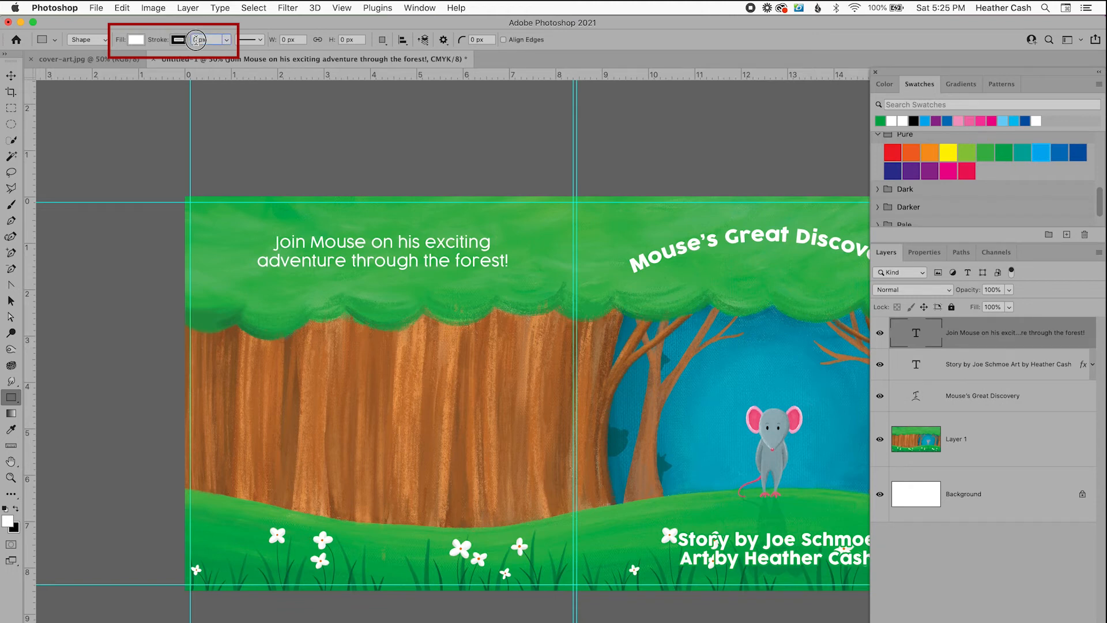
left_click(229, 40)
left_click(227, 41)
left_click(228, 40)
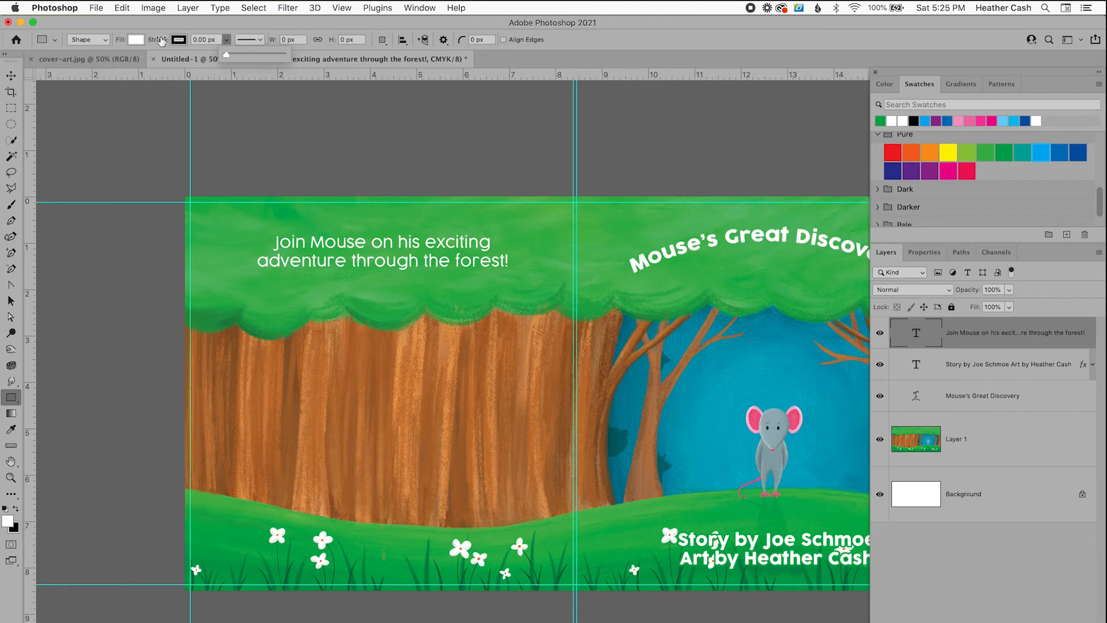
left_click(209, 30)
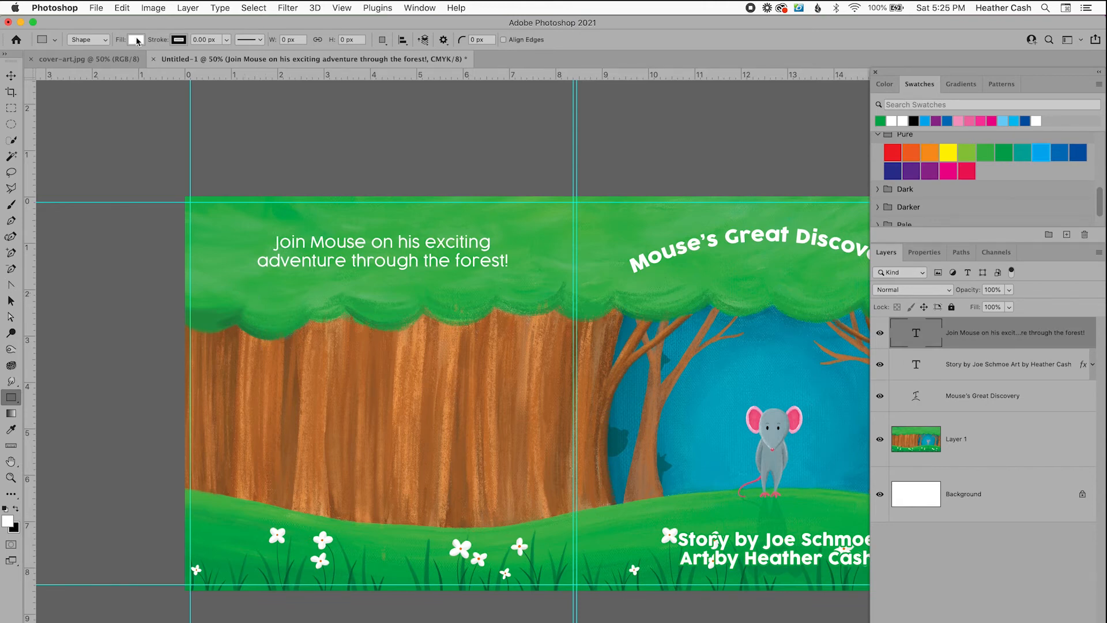
left_click_drag(254, 306, 525, 463)
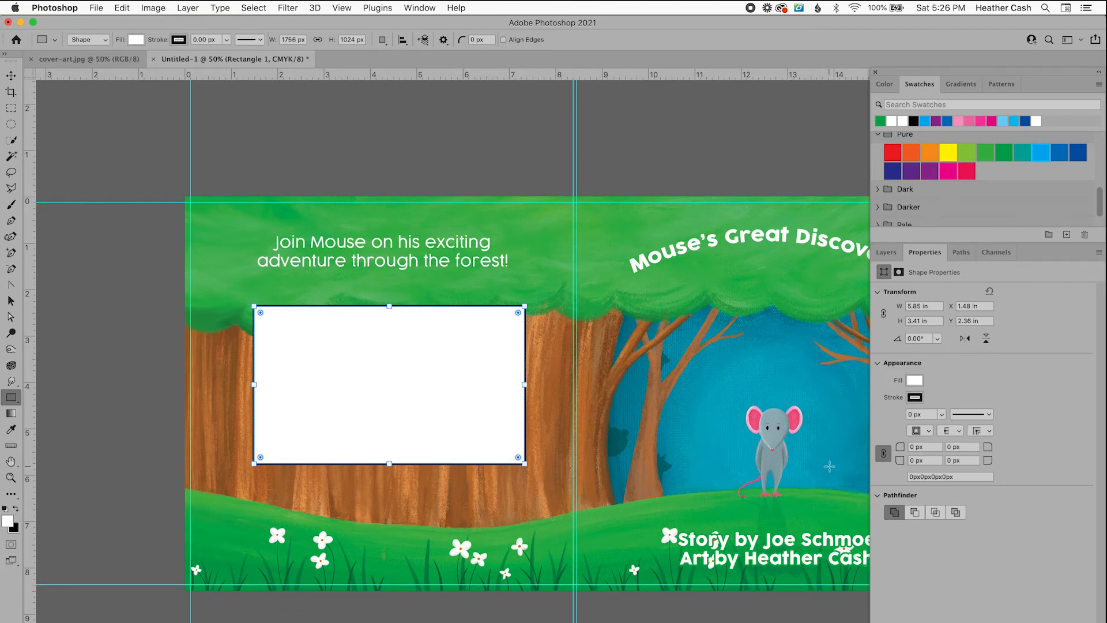
Step: Try a red fill and a black stroke about 53.8 px wide on the back cover rectangle
left_click(885, 253)
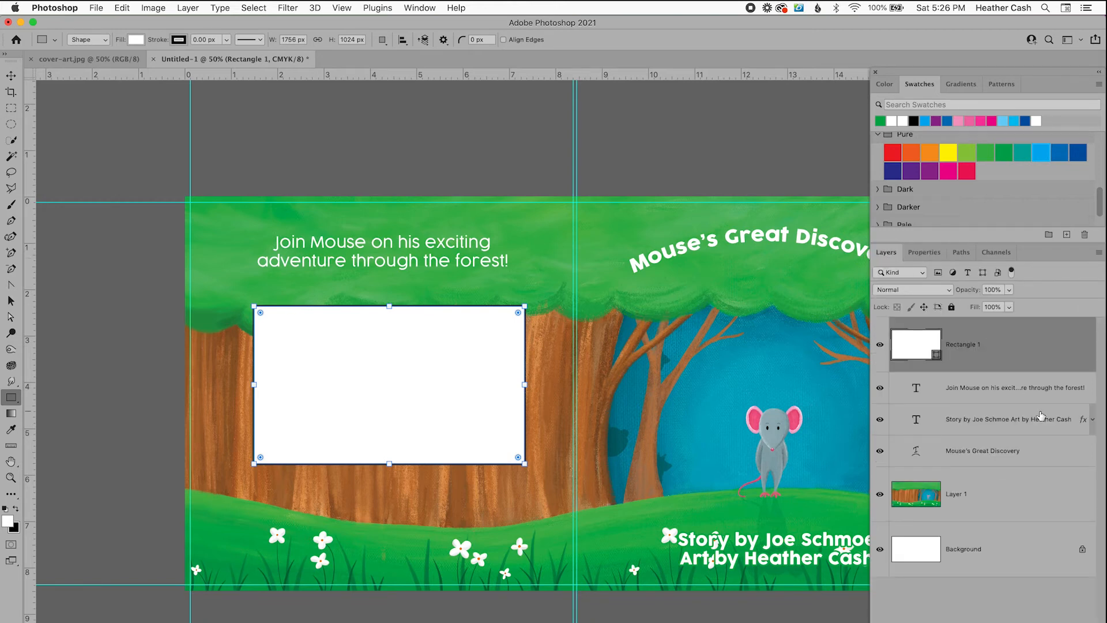
left_click(1029, 392)
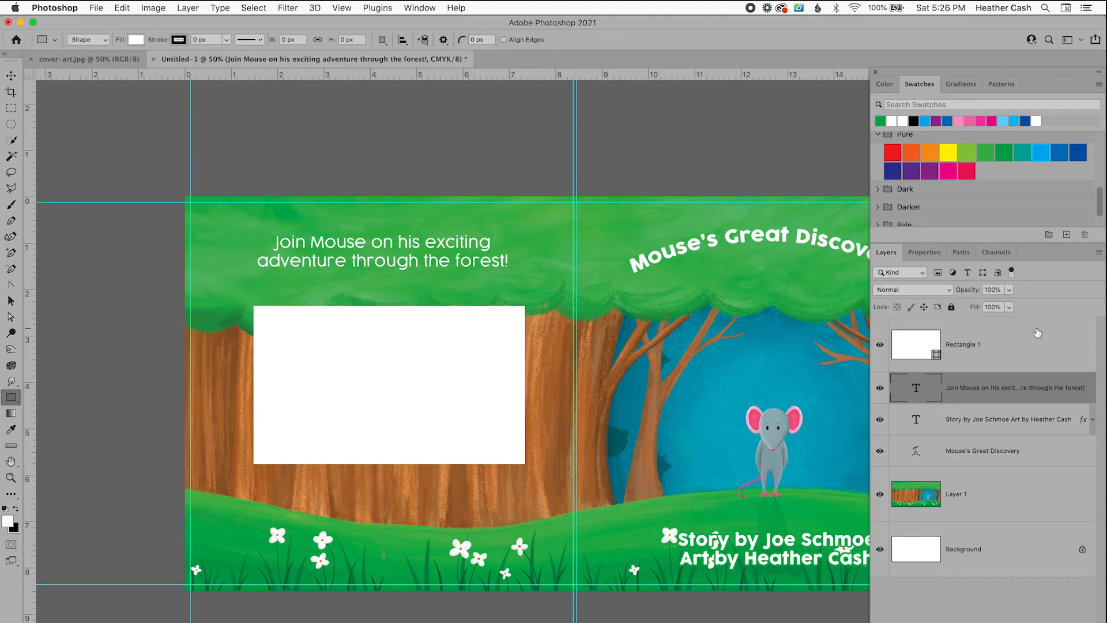
left_click(1073, 343)
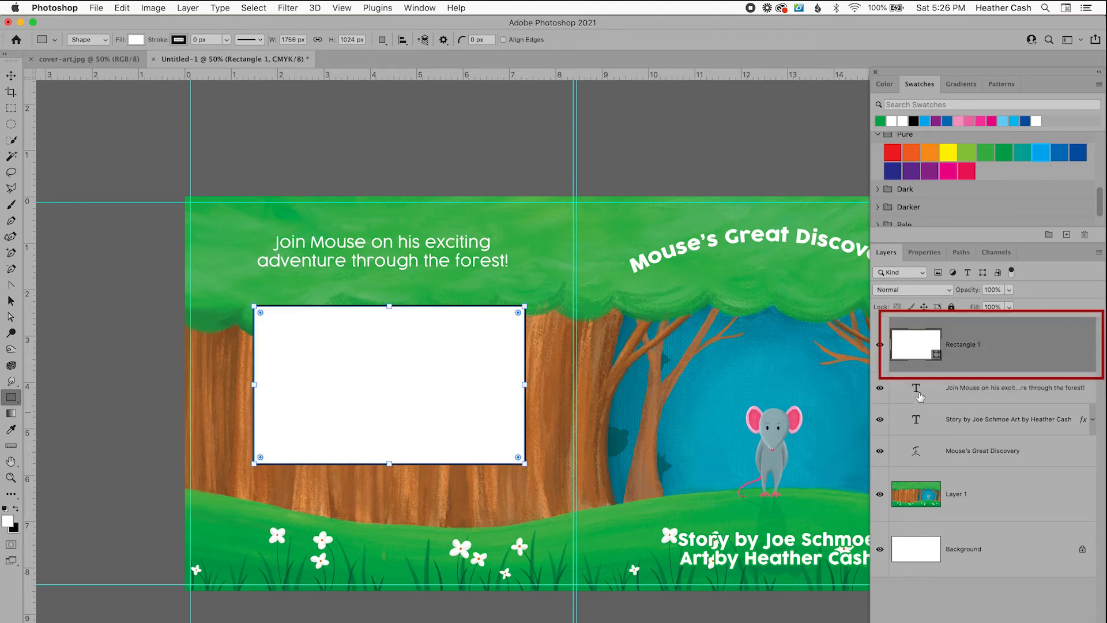
left_click(913, 254)
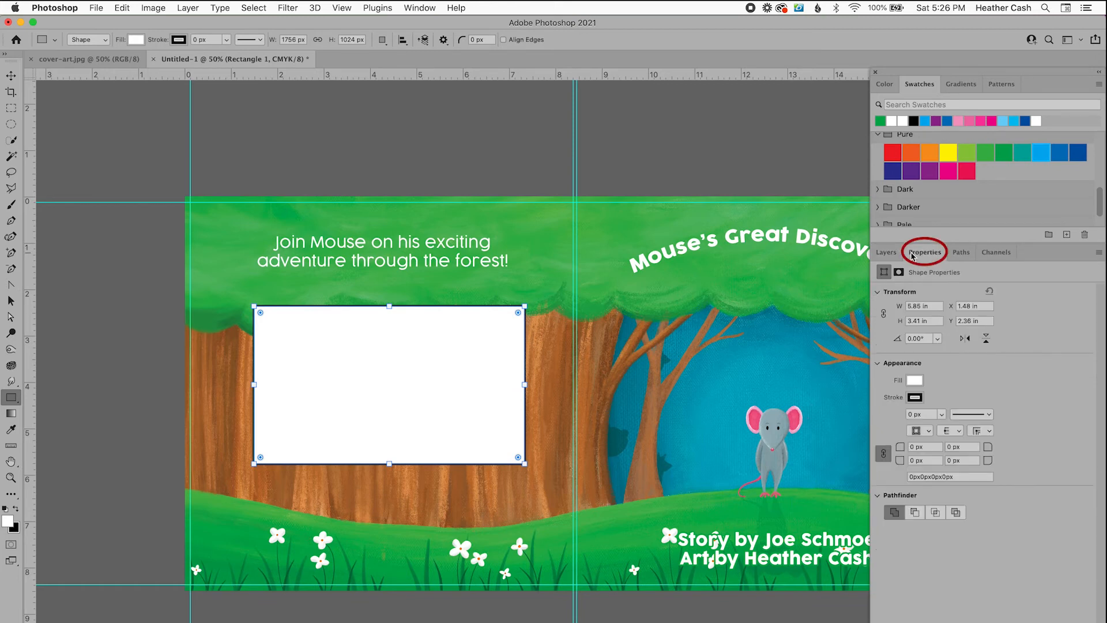
left_click(916, 382)
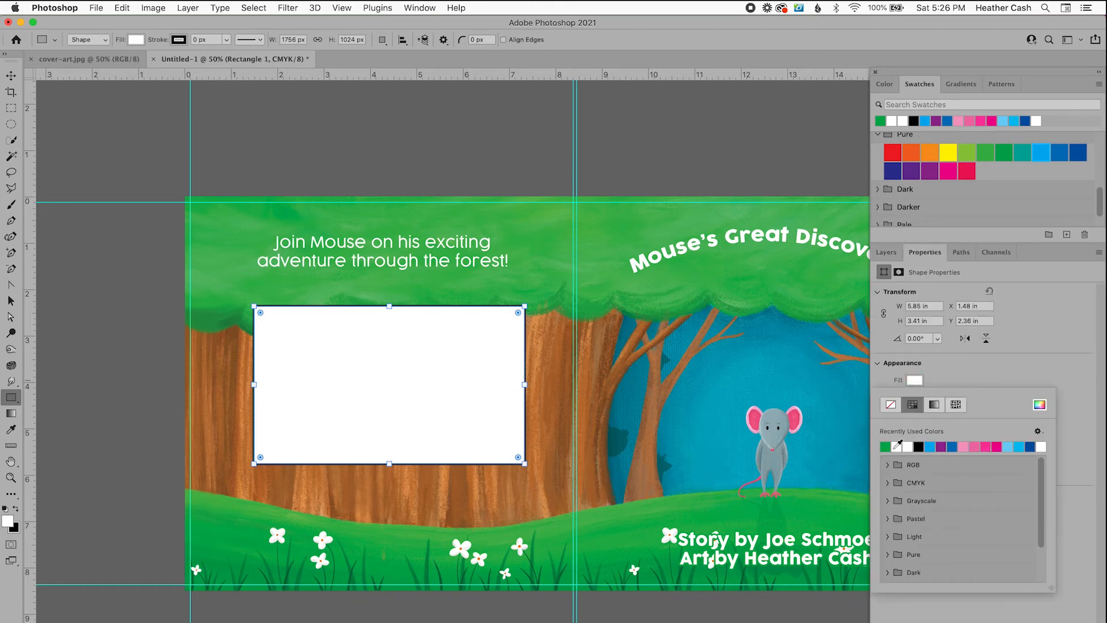
left_click(1044, 405)
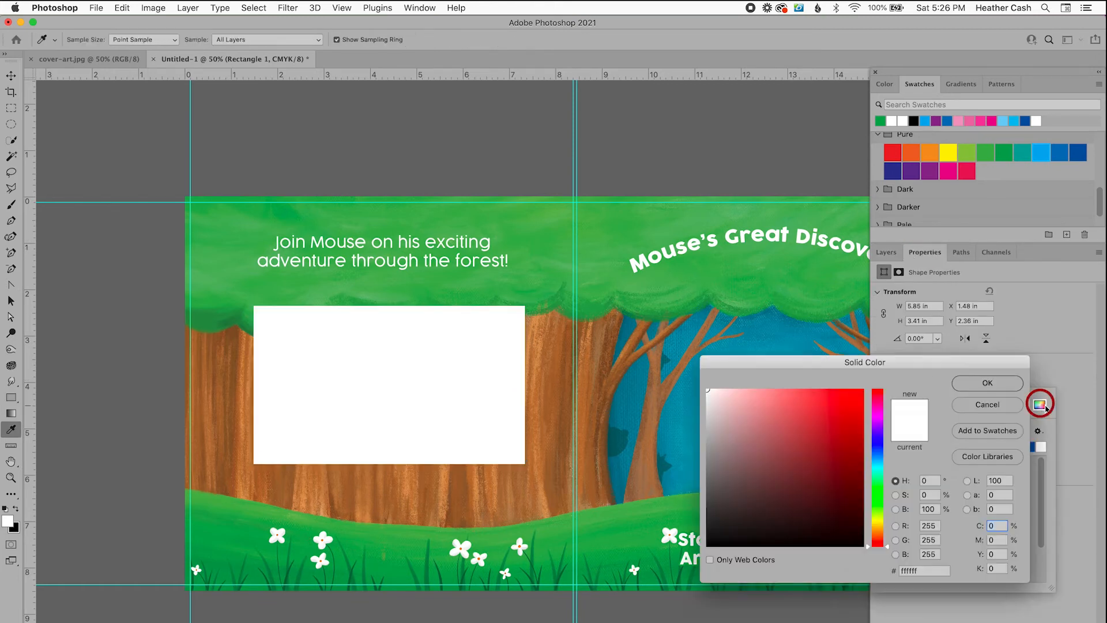
left_click(843, 421)
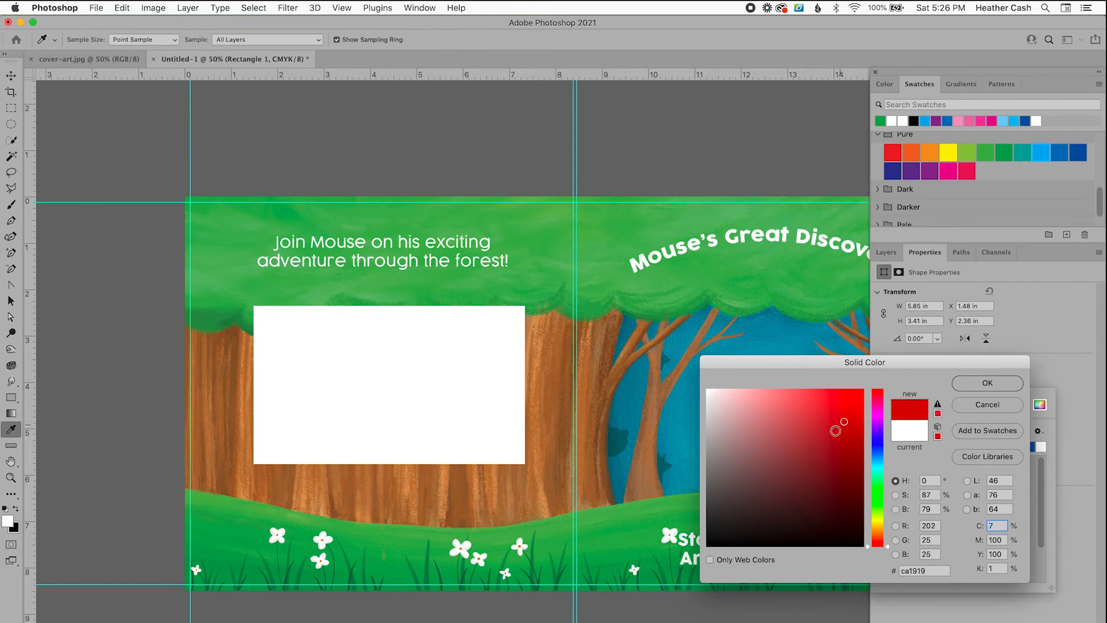
left_click(1013, 385)
left_click(996, 372)
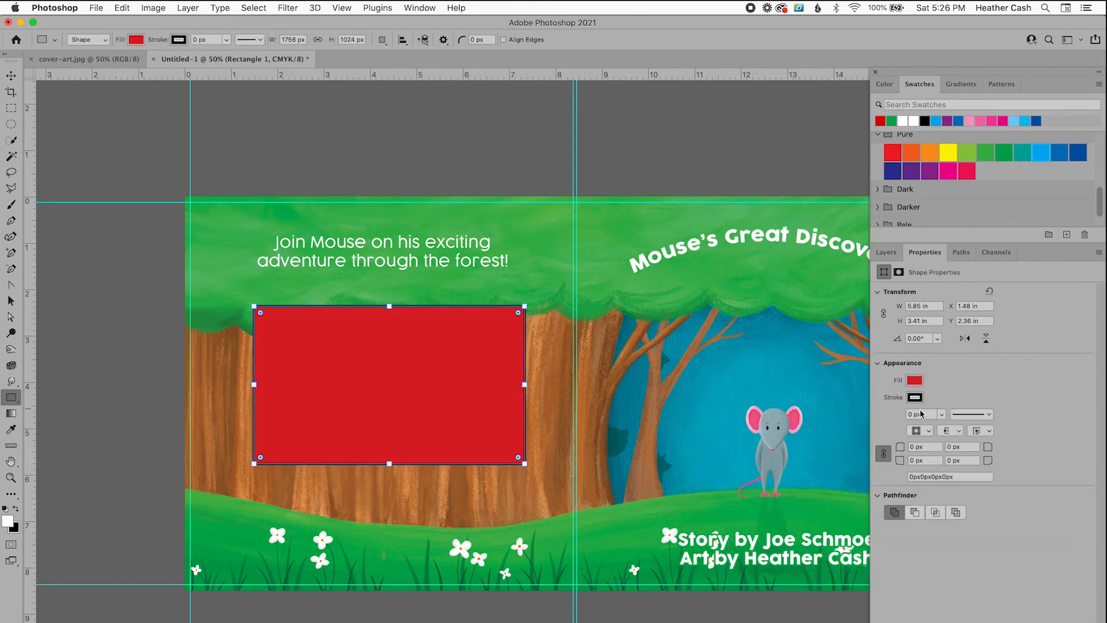
left_click(942, 415)
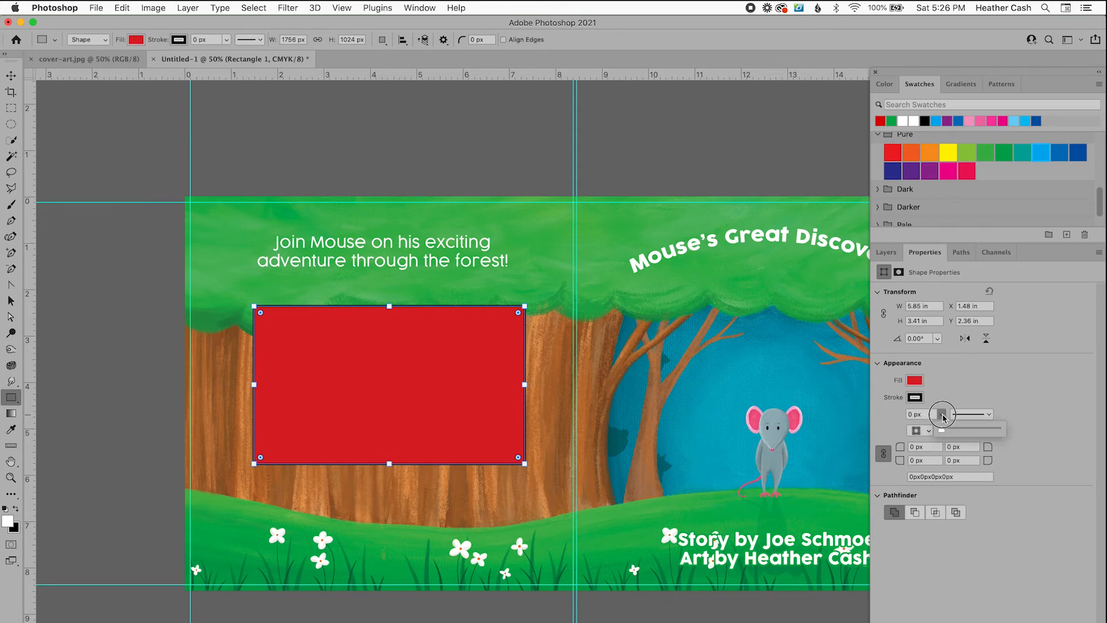
left_click_drag(939, 428, 981, 431)
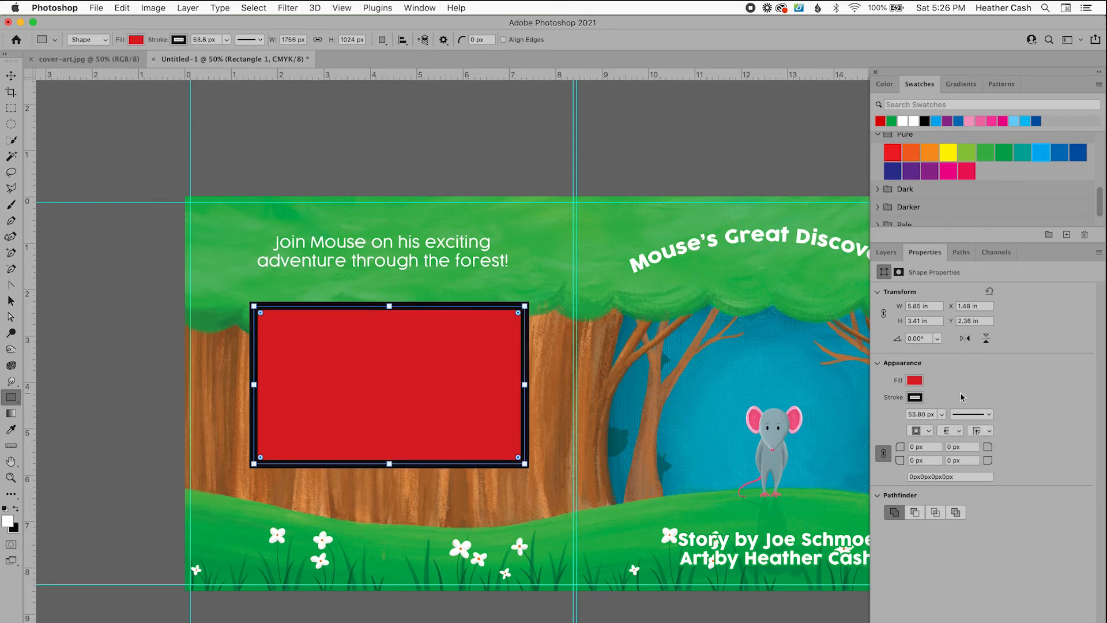
Step: Set the rectangle's fill back to white and its stroke width to 0 px
left_click(914, 380)
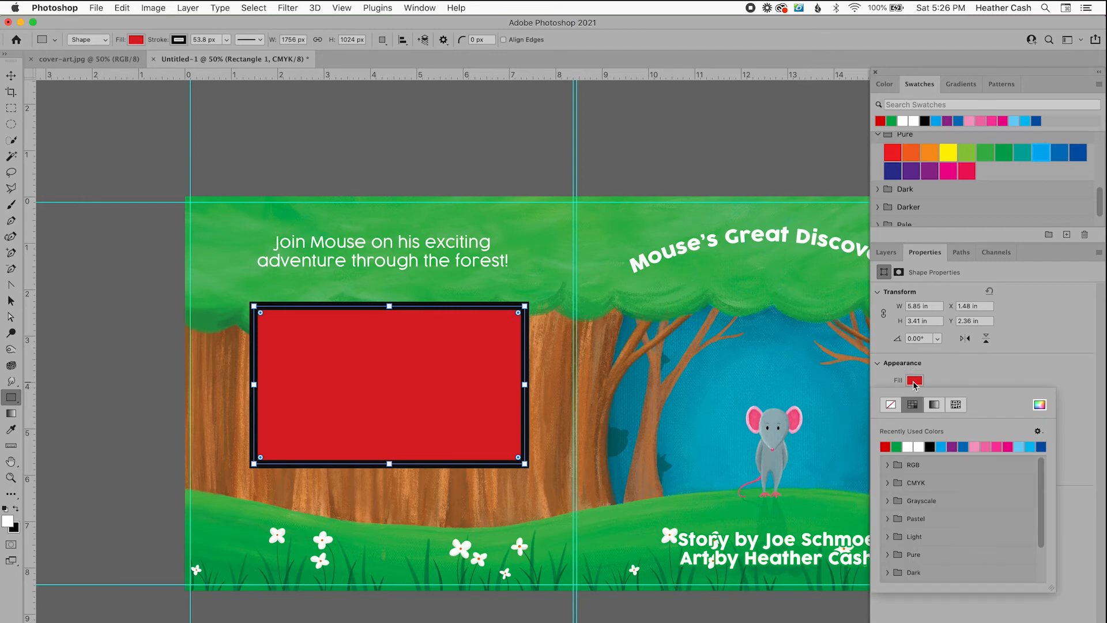
double_click(910, 447)
left_click(942, 414)
left_click_drag(940, 430, 912, 431)
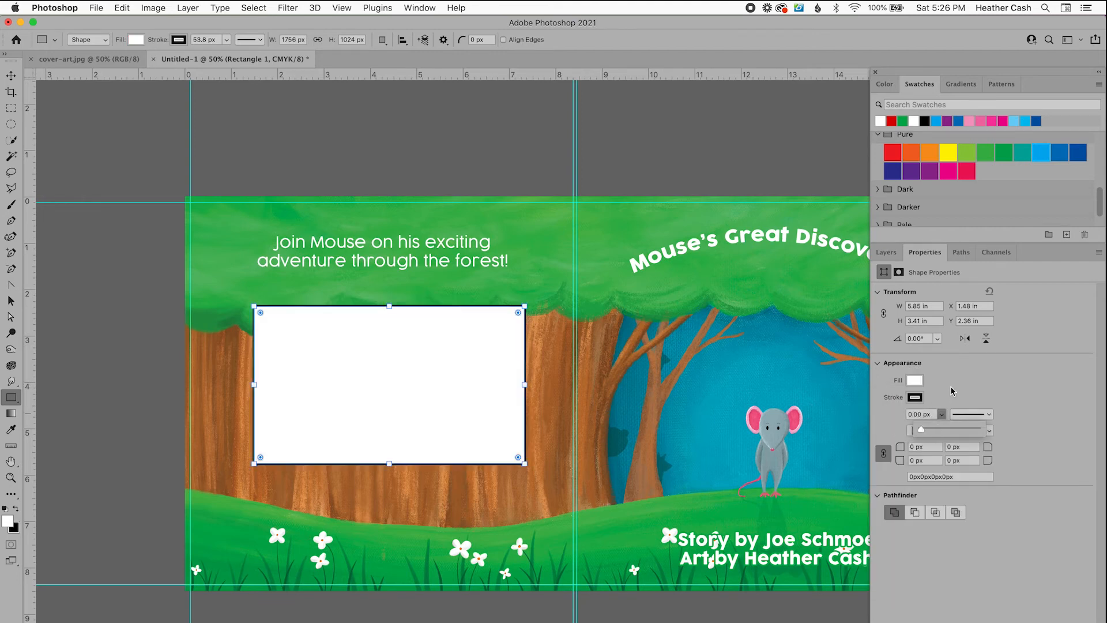
Step: Lower the opacity of the white rectangle's layer to 60%
left_click(887, 253)
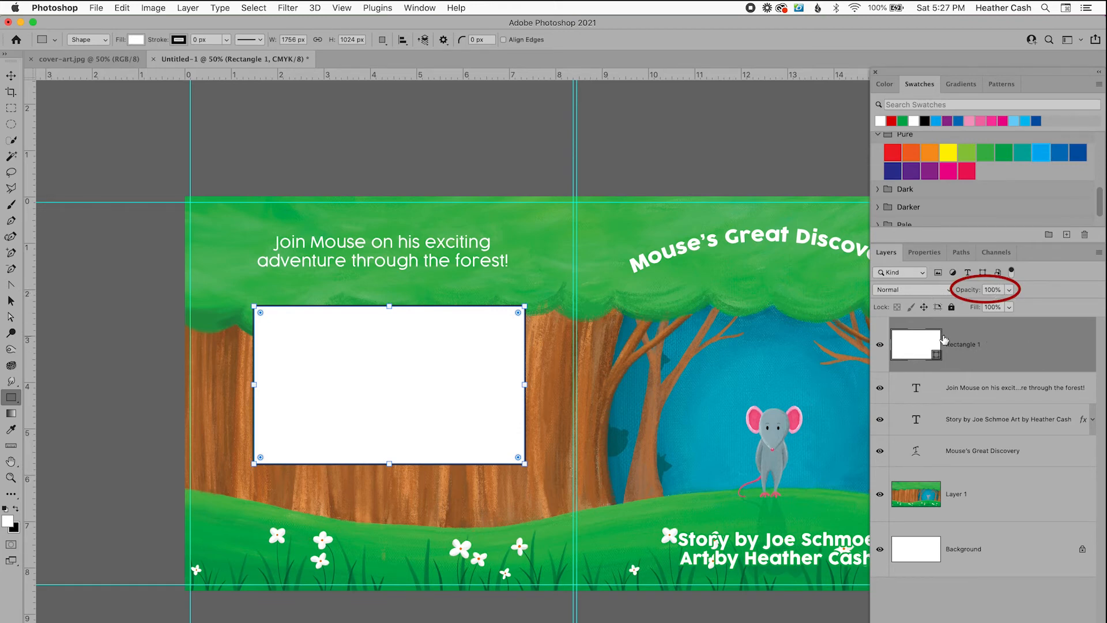
left_click(1015, 412)
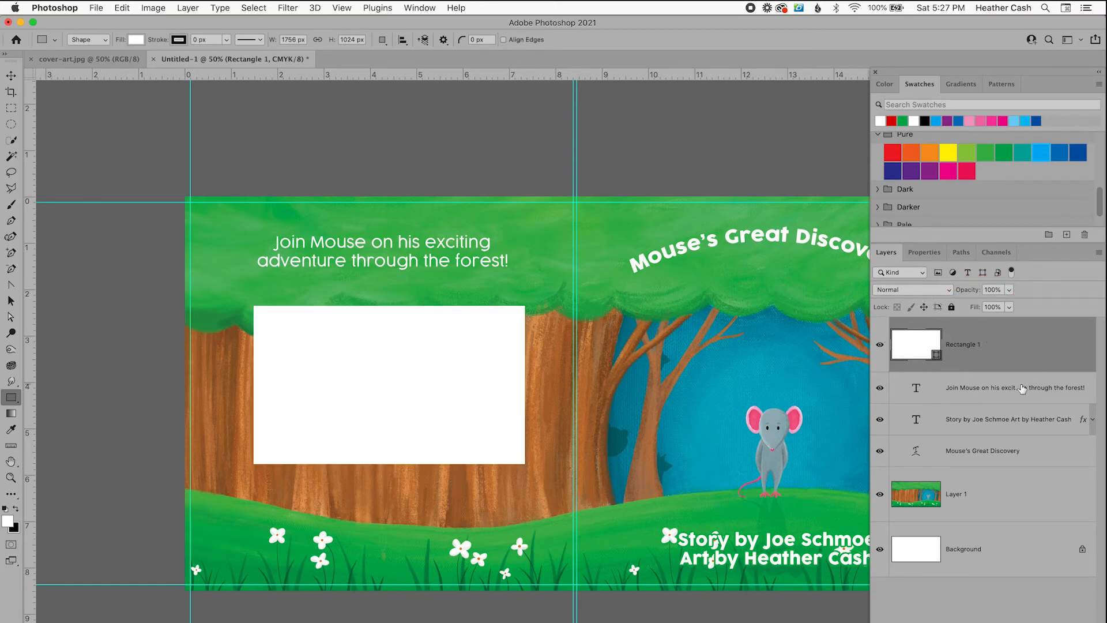
left_click(988, 451)
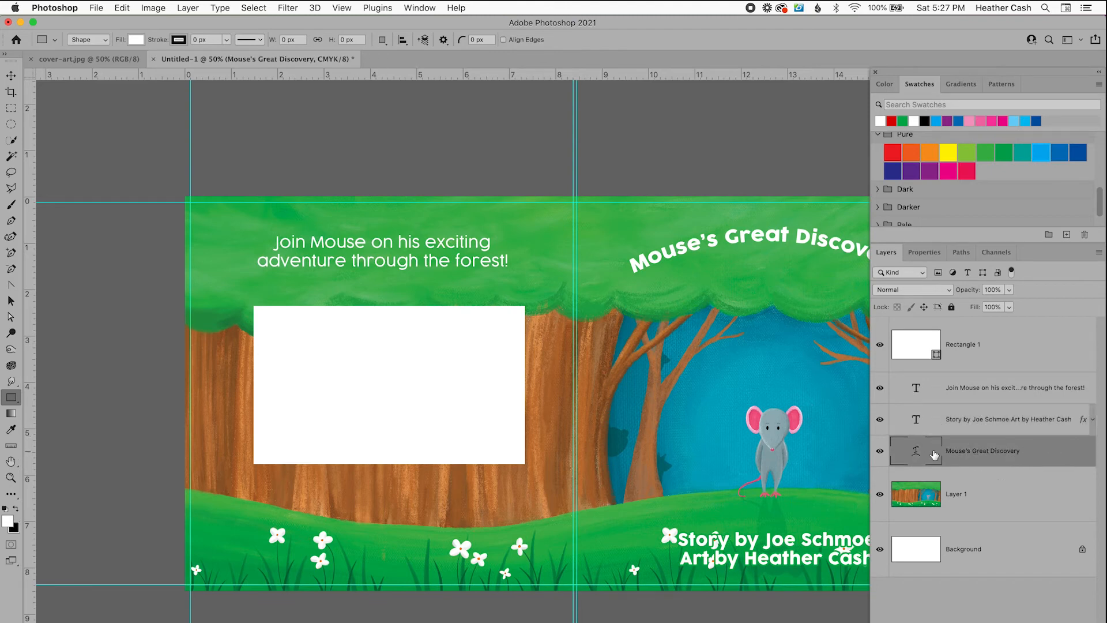
left_click(1016, 343)
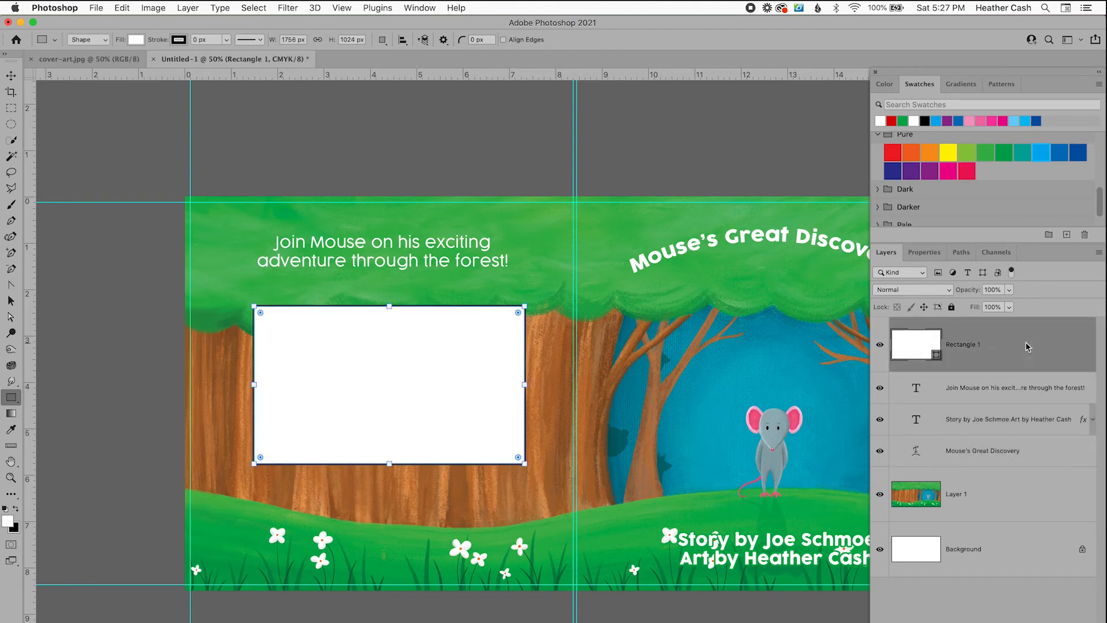
left_click(1009, 291)
left_click_drag(1010, 307, 987, 309)
left_click(1065, 344)
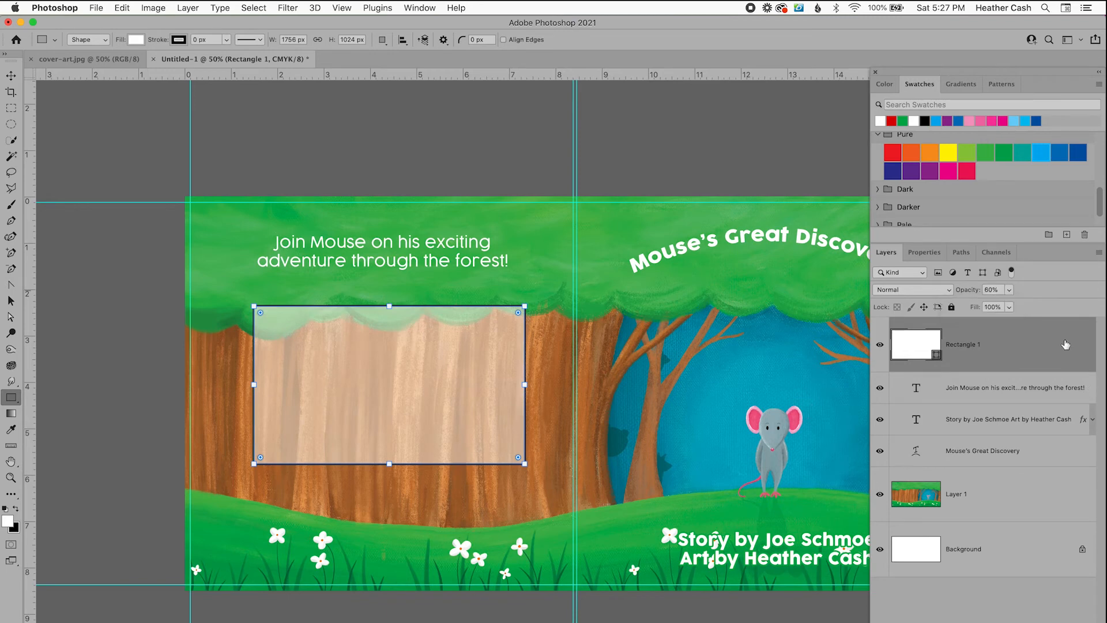
Step: Widen the translucent rectangle on both sides to about 1970 px
left_click(1041, 508)
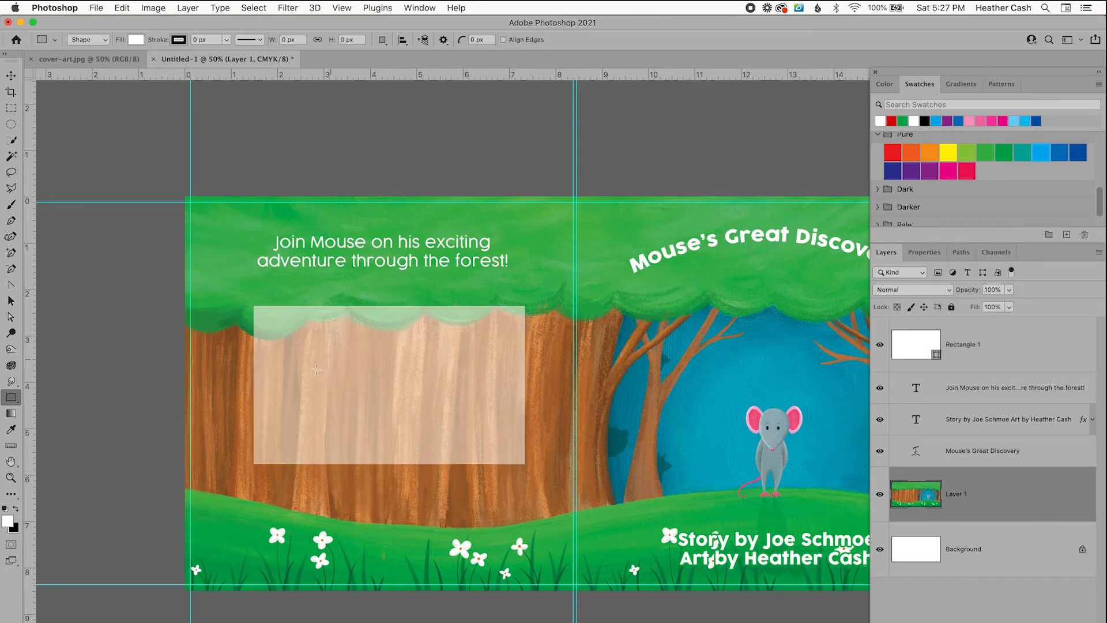
left_click(1036, 339)
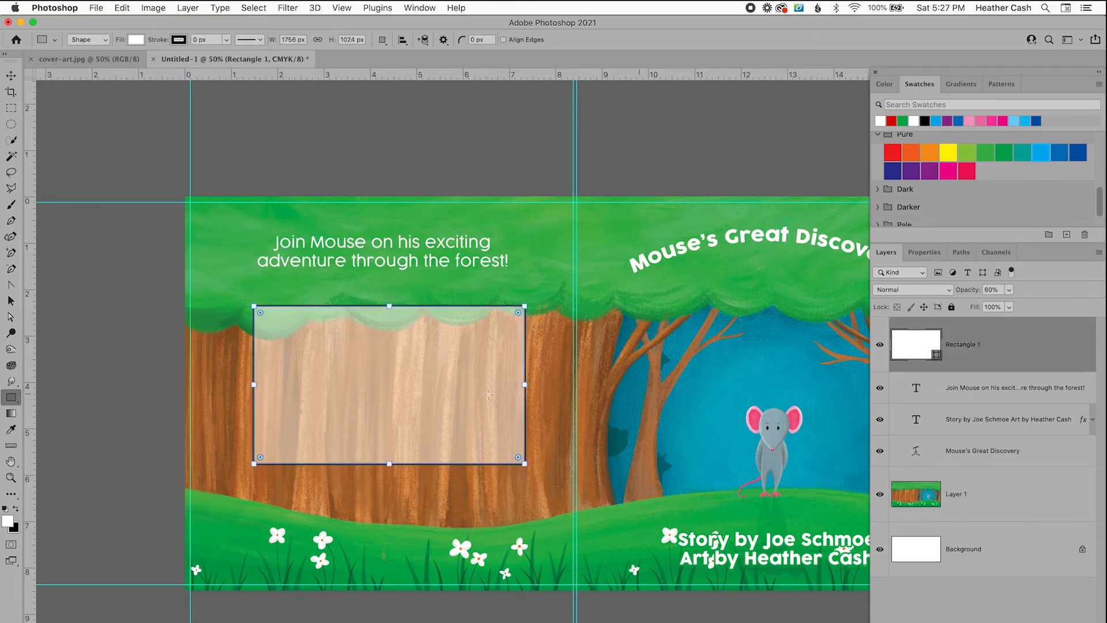
left_click_drag(523, 386, 542, 385)
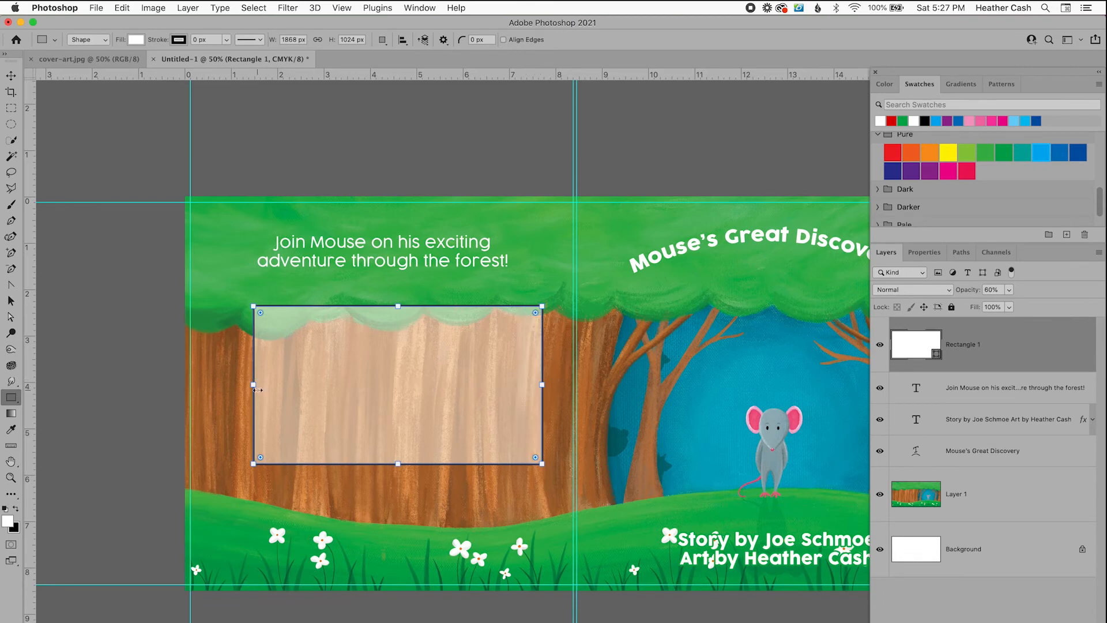
key("super+t")
left_click_drag(255, 384, 238, 384)
left_click(592, 39)
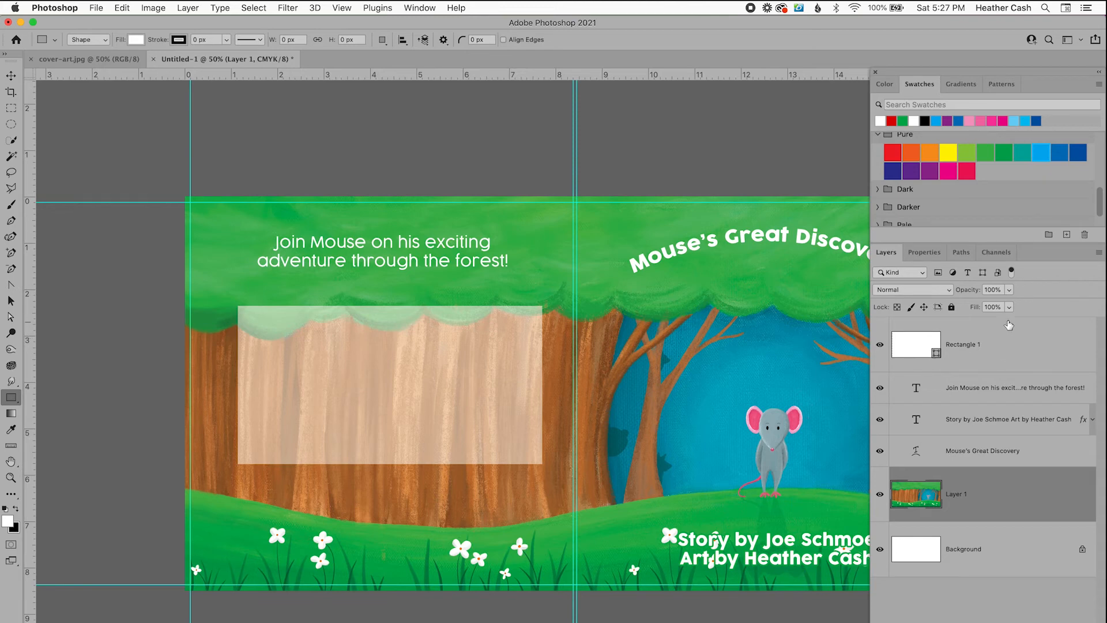
Step: Add the text "Mouse is ready to take a journey through the enchanted forest, and he invites you along to help him on his adventure!" below the rectangle
left_click(1032, 343)
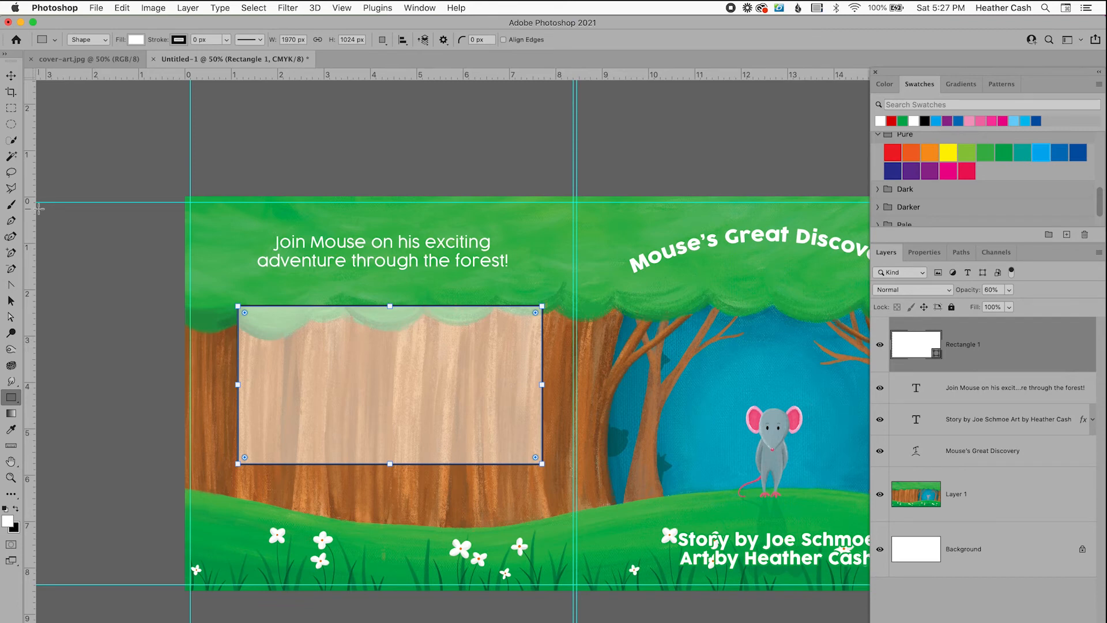
key("t")
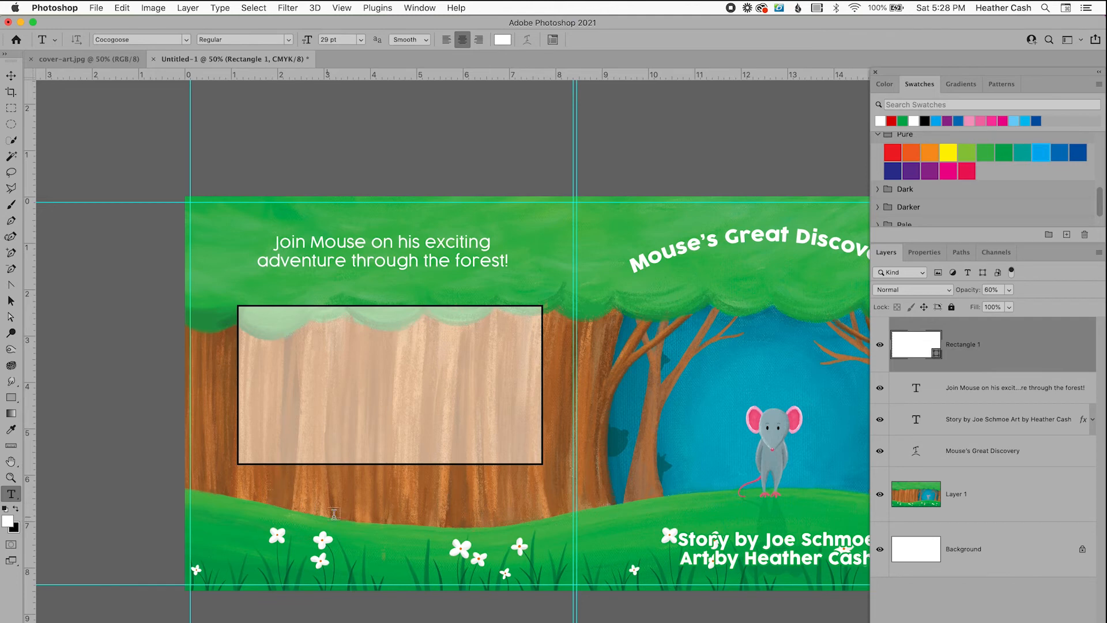
left_click_drag(304, 501, 533, 579)
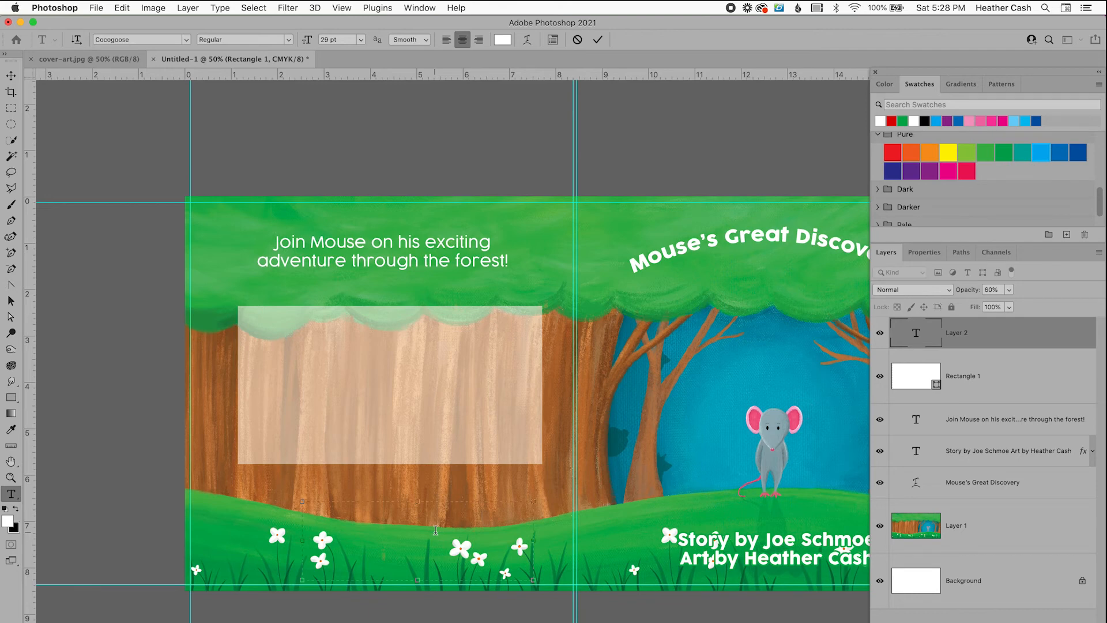
type("Mo")
left_click(598, 40)
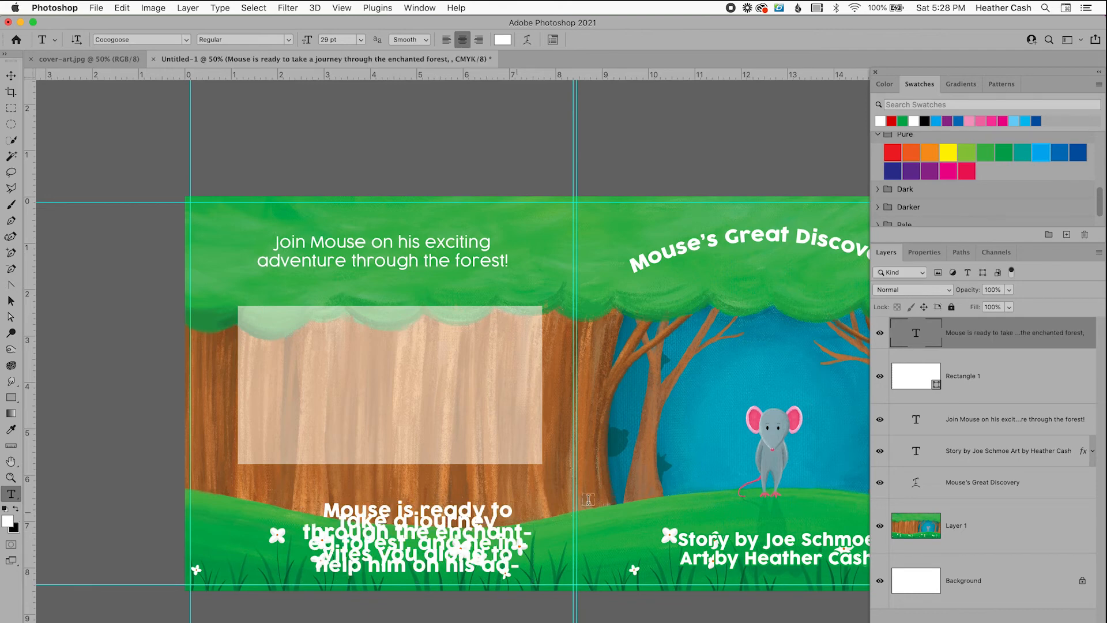
Step: Set the new back cover paragraph to black COCOGOOSE DemiBold at 20 pt with automatic leading
left_click(926, 254)
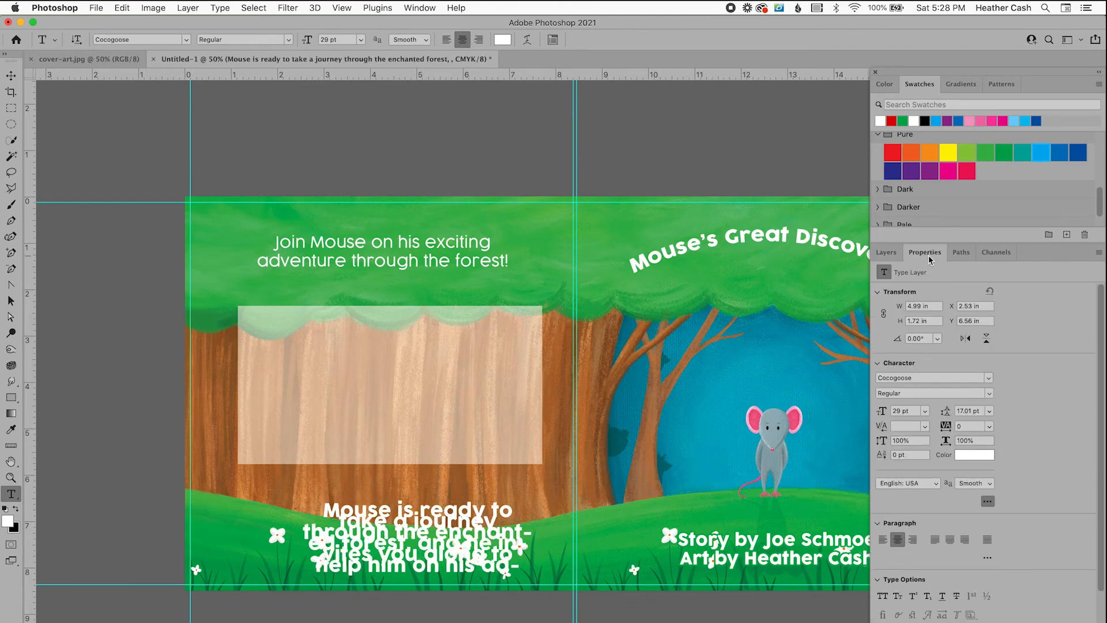
left_click(989, 392)
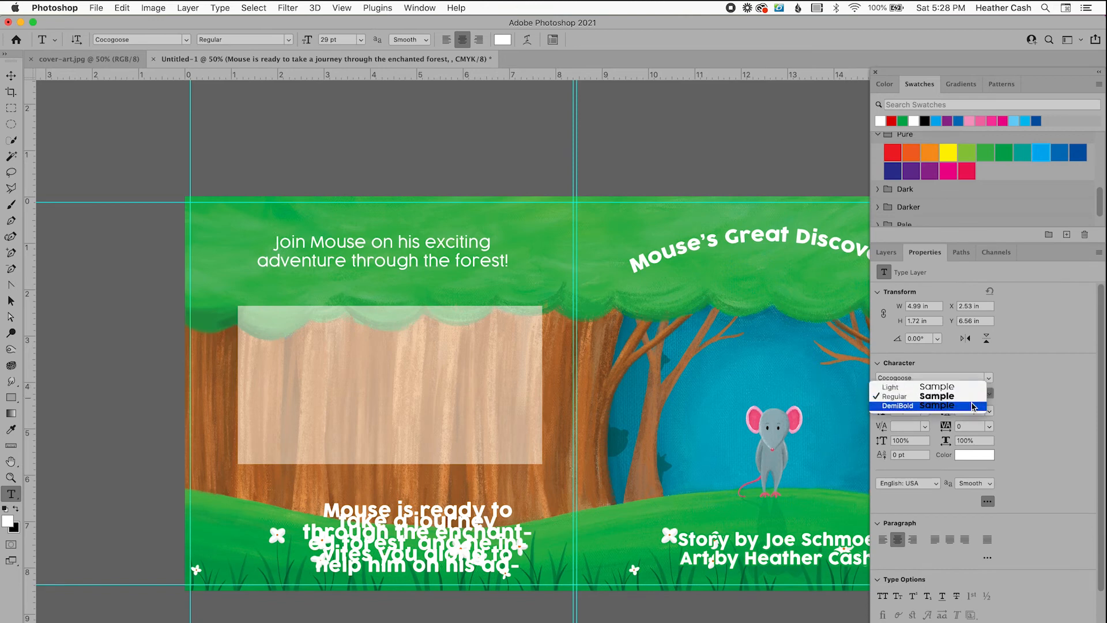
left_click(974, 406)
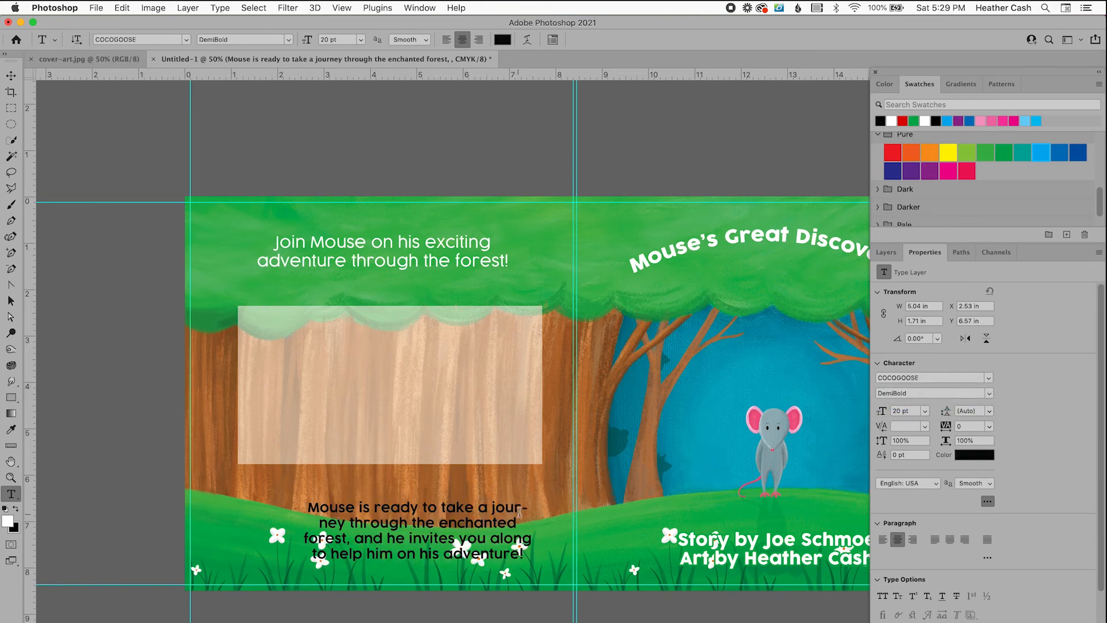
Step: Turn off hyphenation for the new back cover paragraph and align its text left
left_click(521, 509)
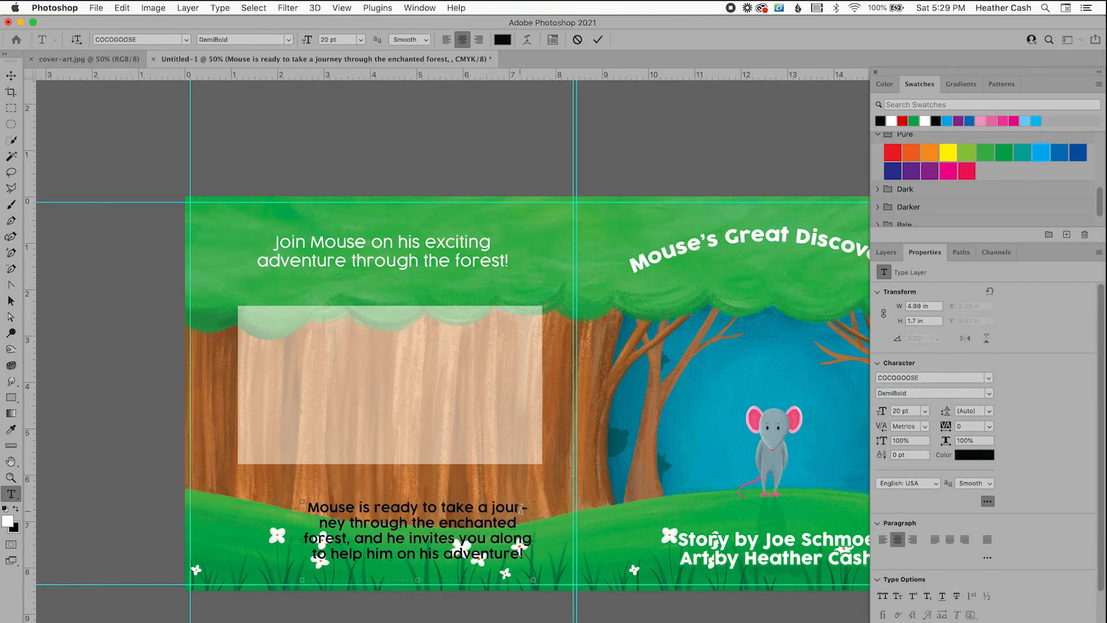
left_click(598, 39)
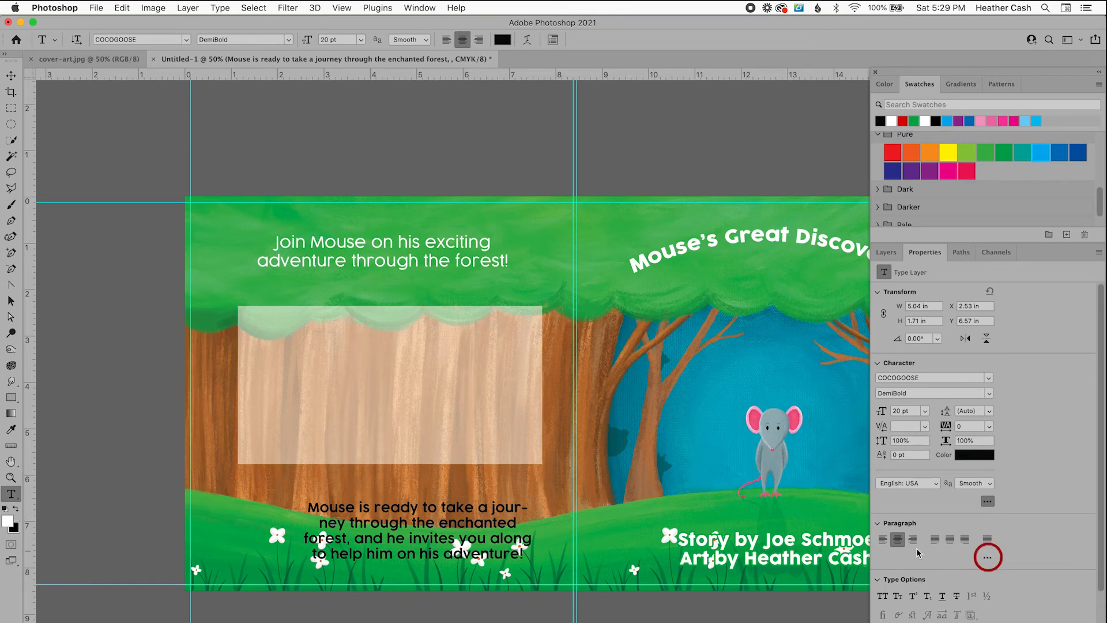
left_click(988, 558)
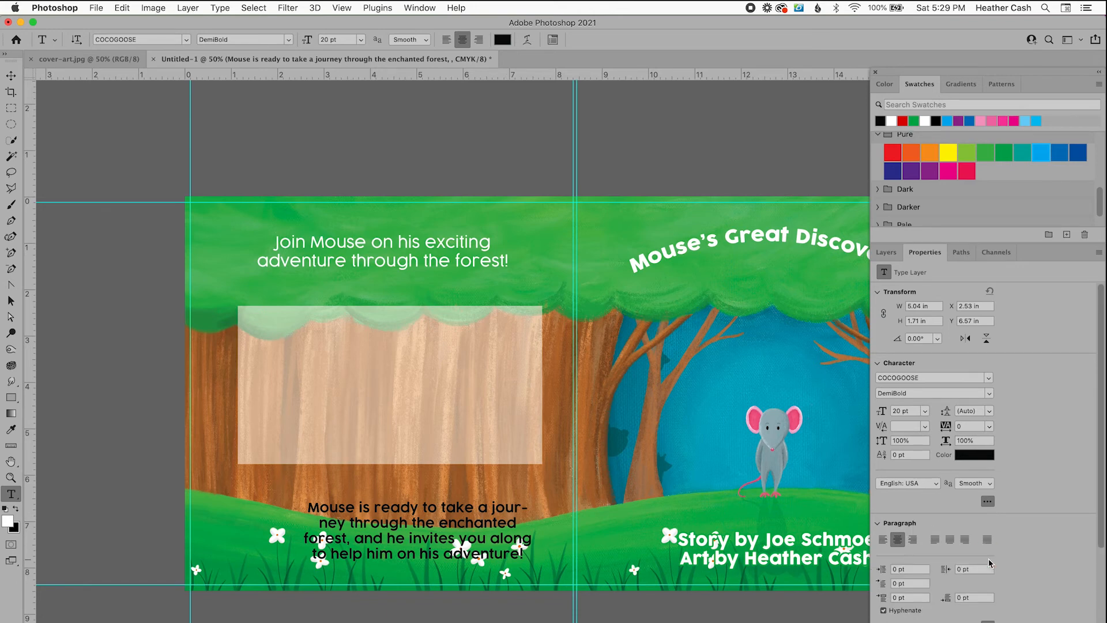
left_click(883, 610)
left_click(884, 540)
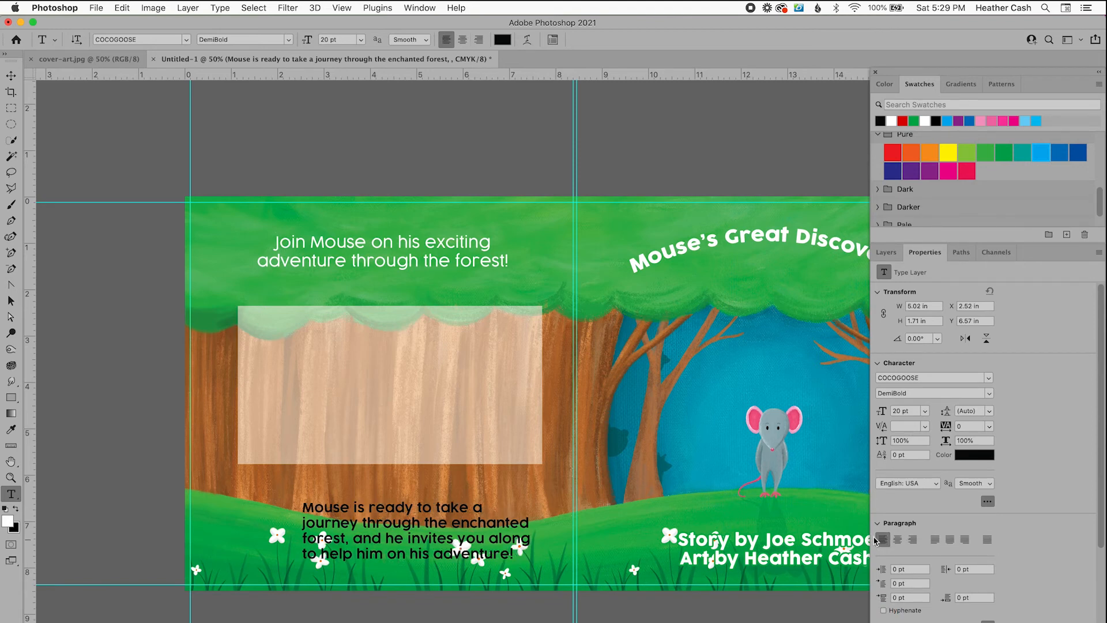
Step: Move the paragraph onto the translucent rectangle and set its leading to 36 pt
left_click(10, 80)
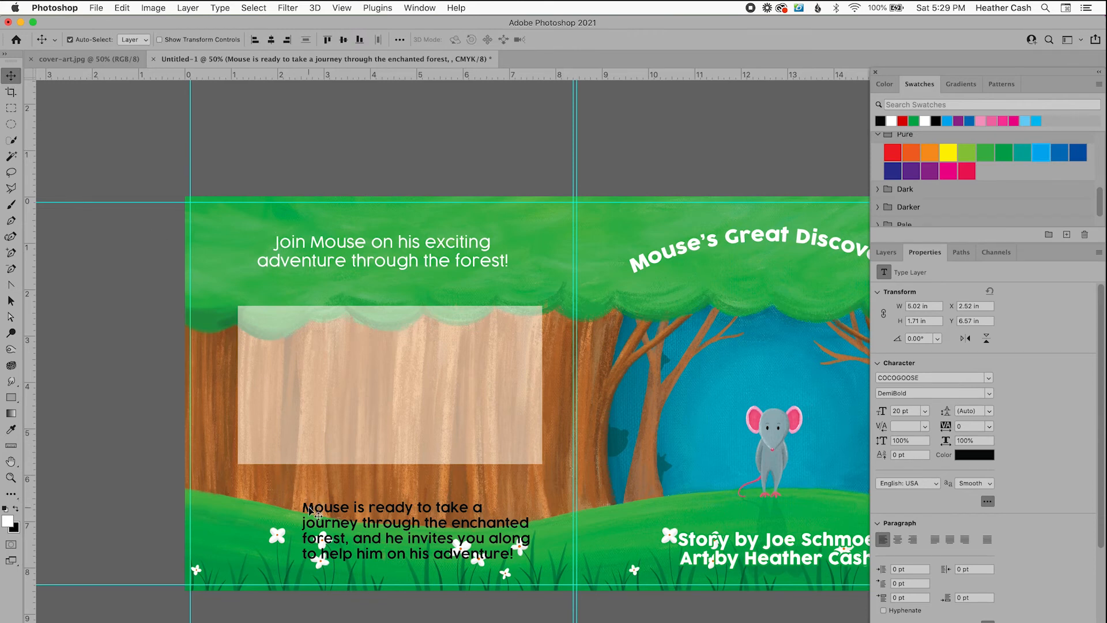
left_click_drag(307, 506, 256, 330)
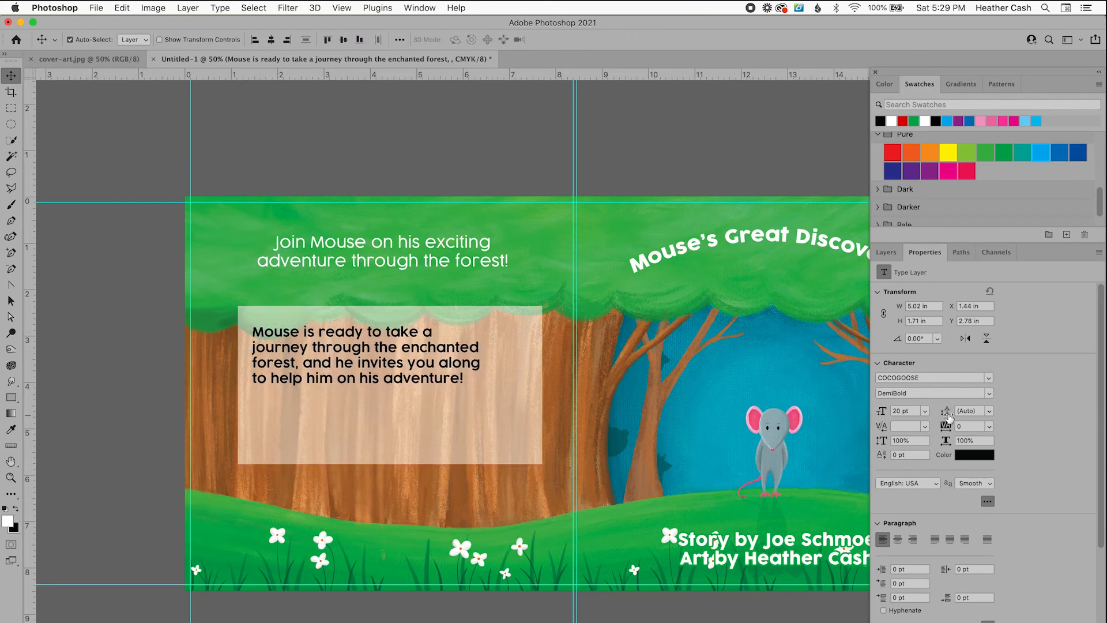
left_click(989, 411)
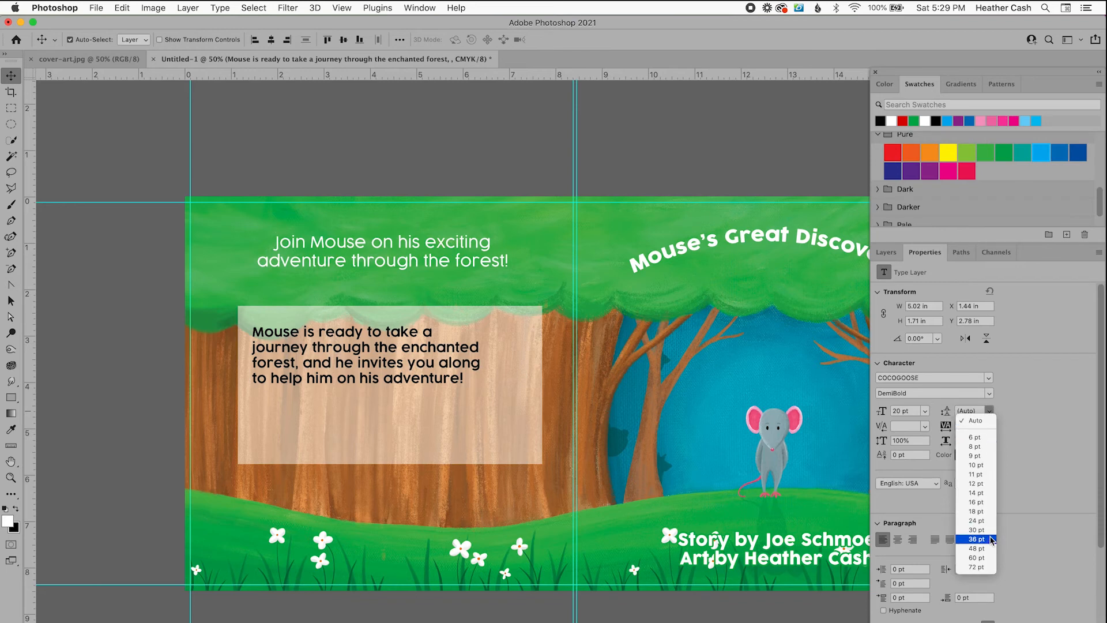
key("Escape")
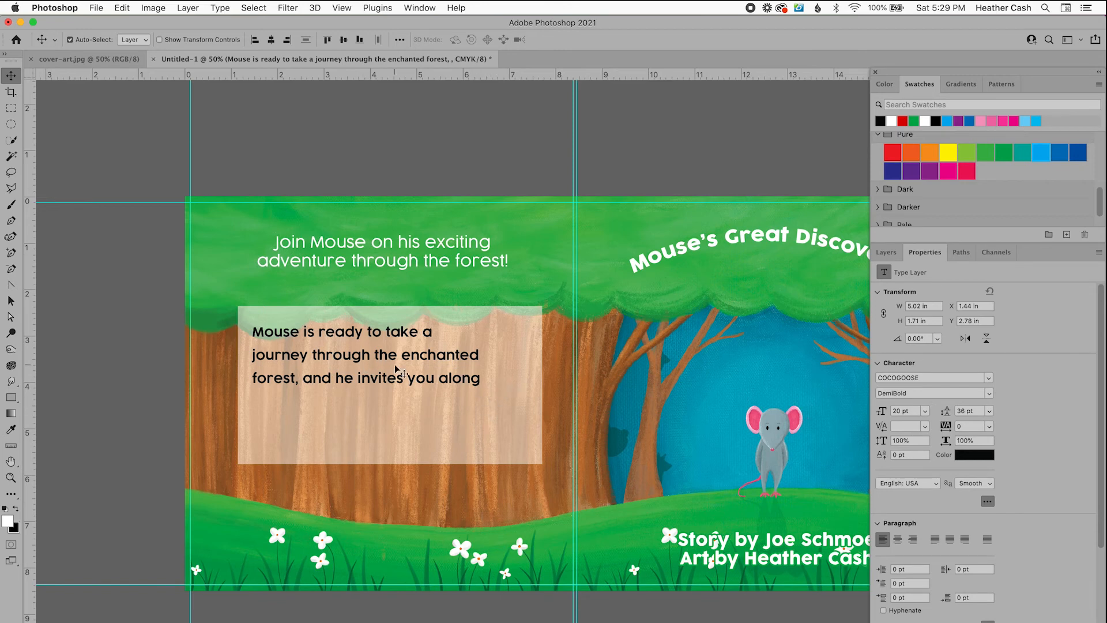
Step: Enlarge the paragraph's text box to about 6.14 x 2.9 in within the rectangle and set the leading to 59 pt
key("t")
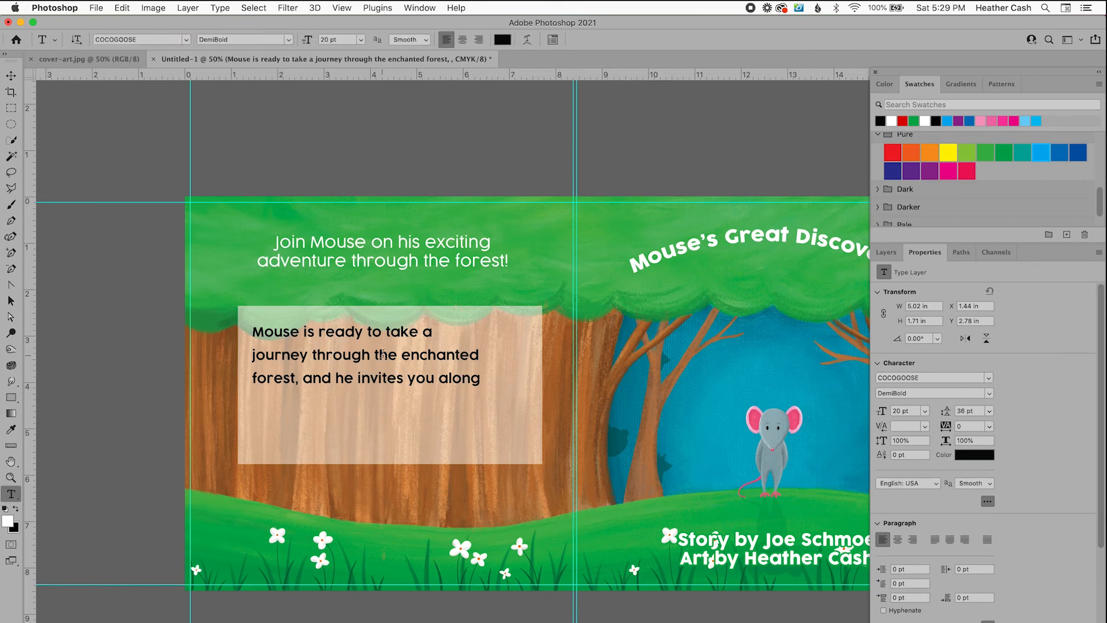
left_click(383, 354)
left_click_drag(486, 405, 538, 461)
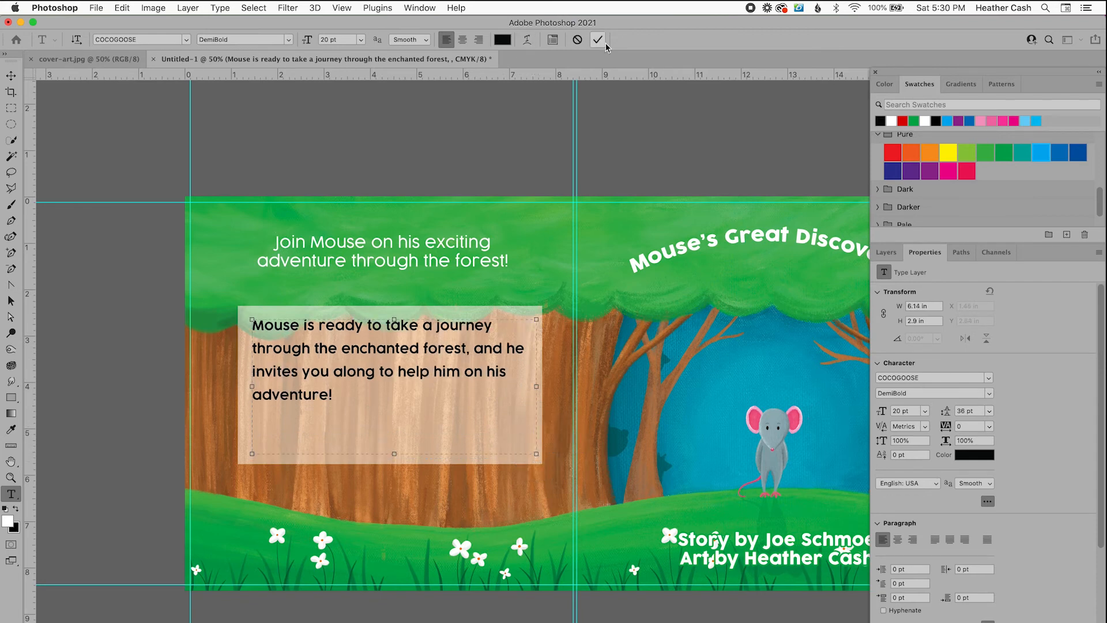
left_click(12, 76)
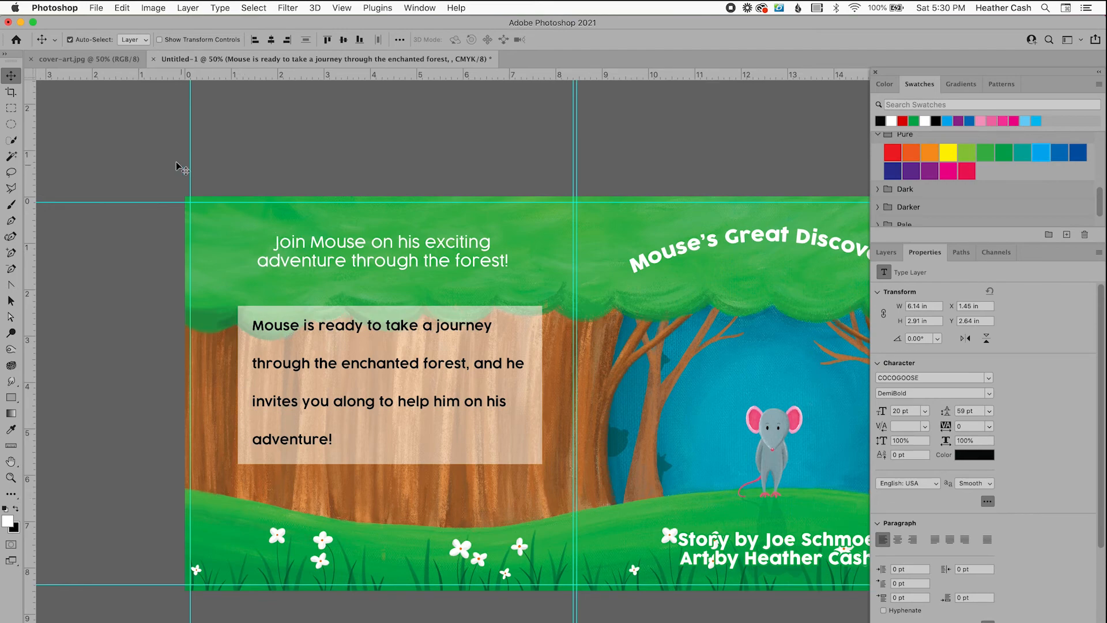
Step: Open the portrait photo JPEG from the "children's book" folder on the Desktop
left_click(95, 7)
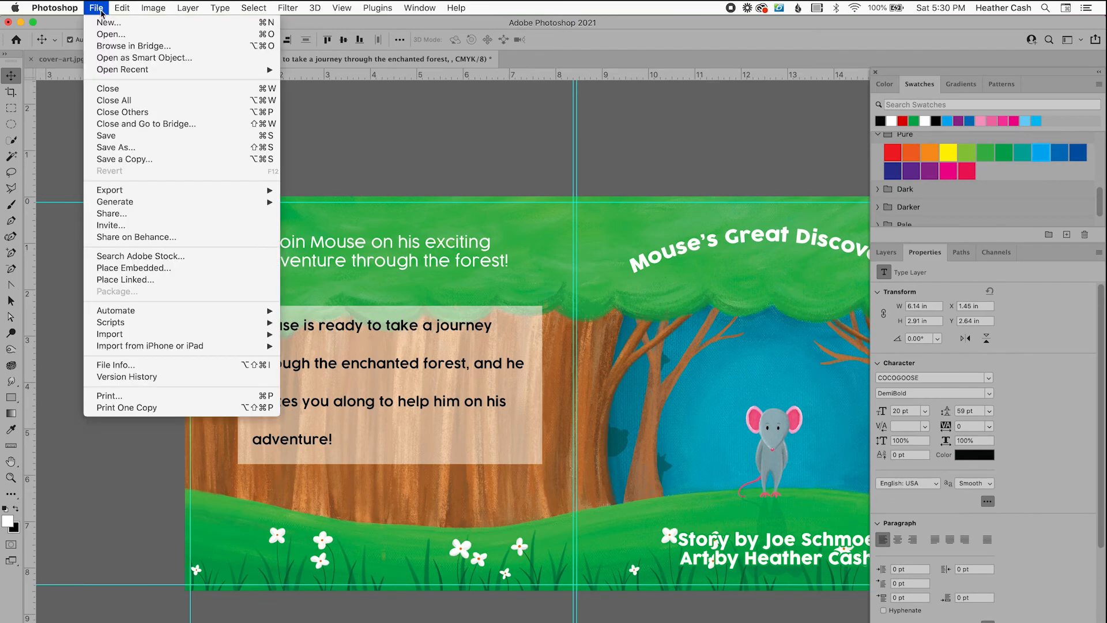
left_click(104, 33)
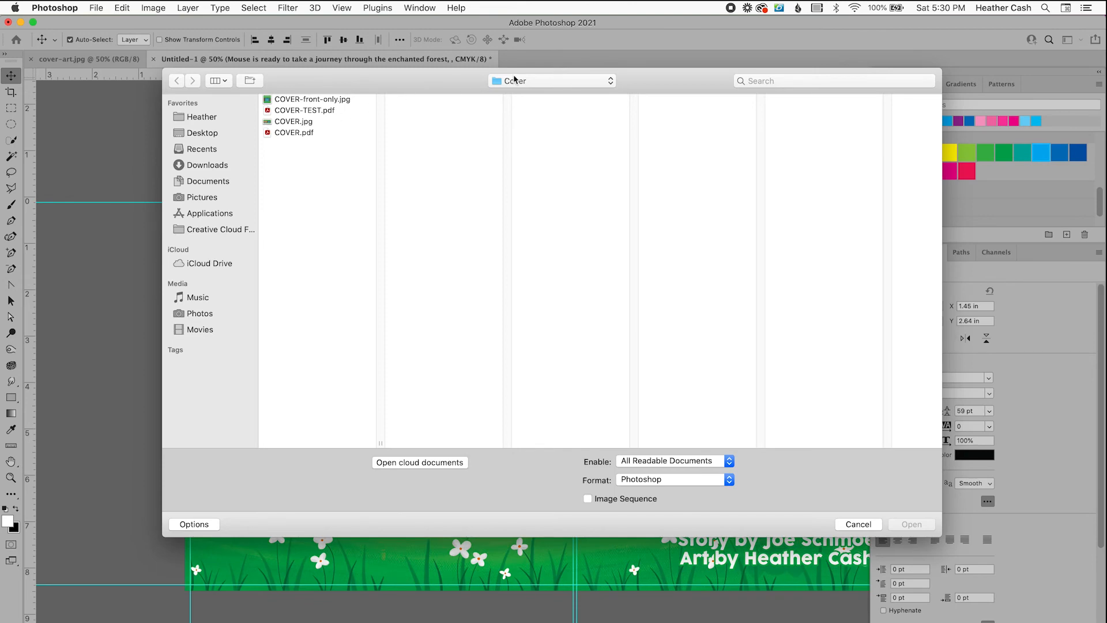
left_click(519, 82)
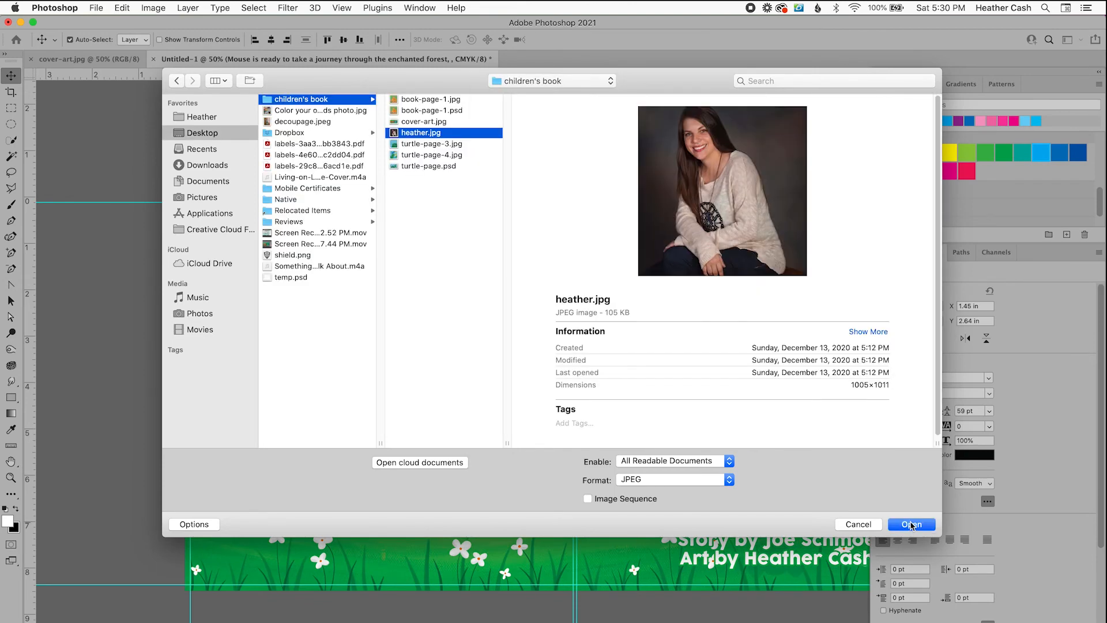
left_click(911, 525)
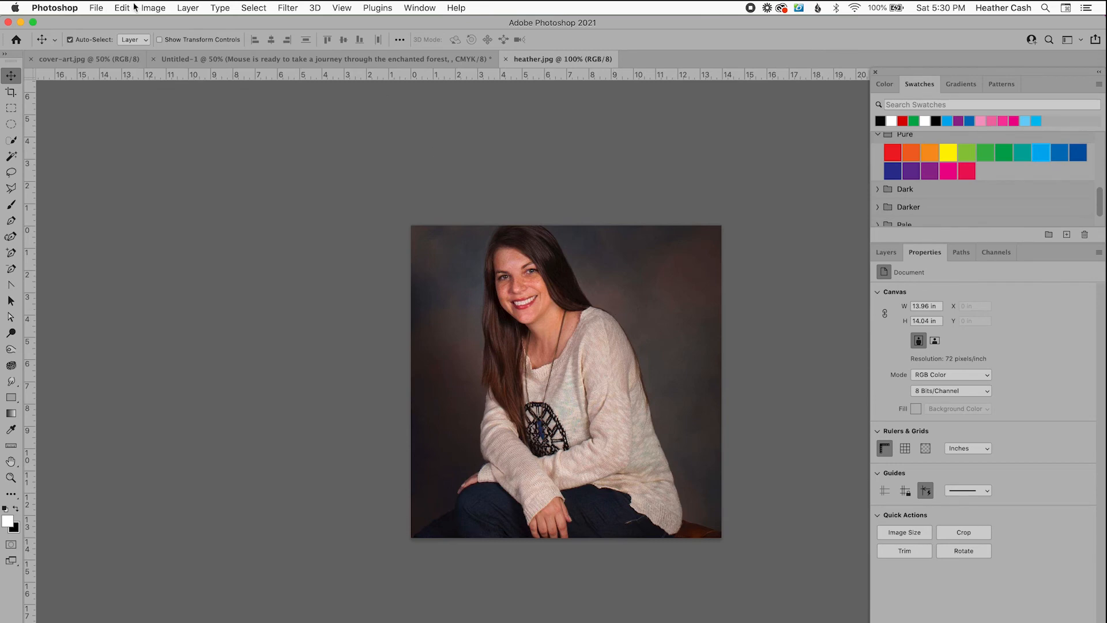
Step: Copy the entire portrait photo and paste it into the cover document above the paragraph's layer
left_click(254, 8)
left_click(257, 20)
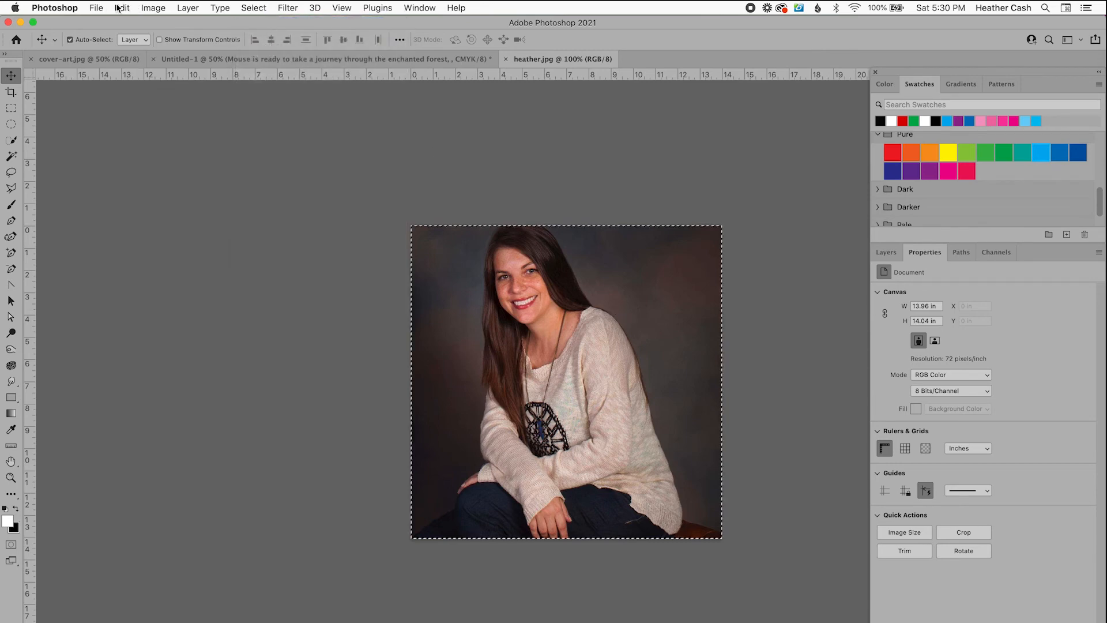
left_click(120, 8)
left_click(151, 96)
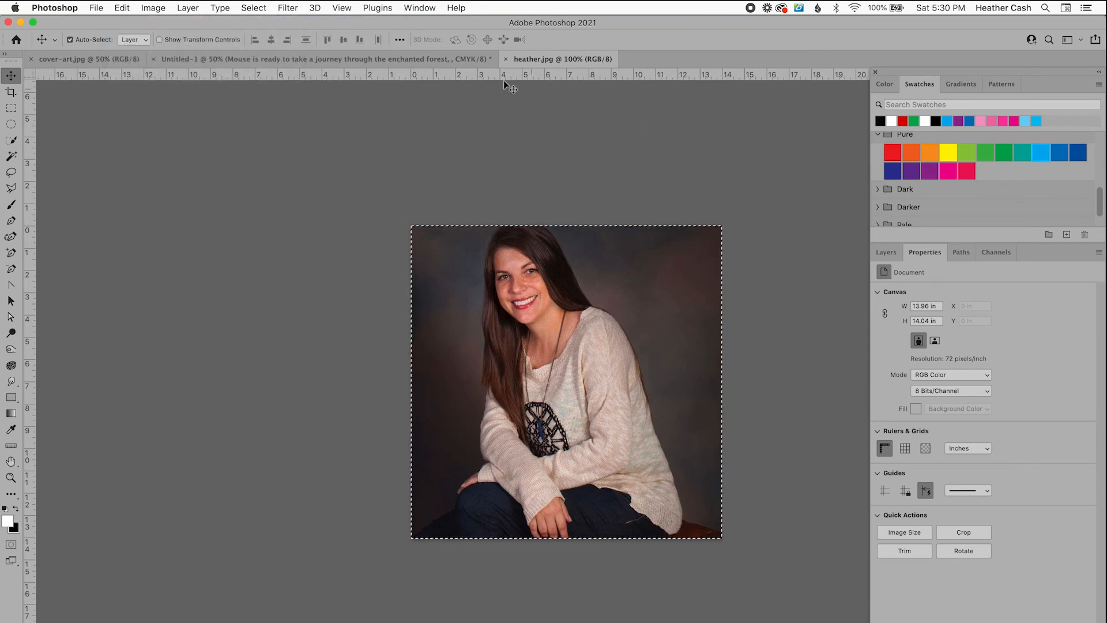
left_click(241, 62)
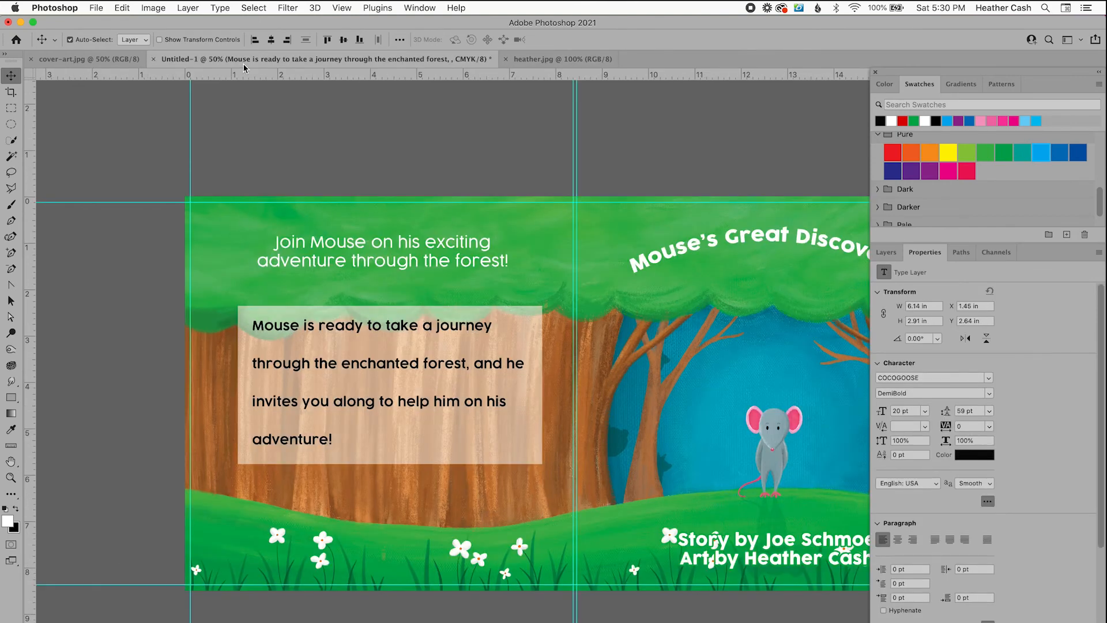
left_click(886, 254)
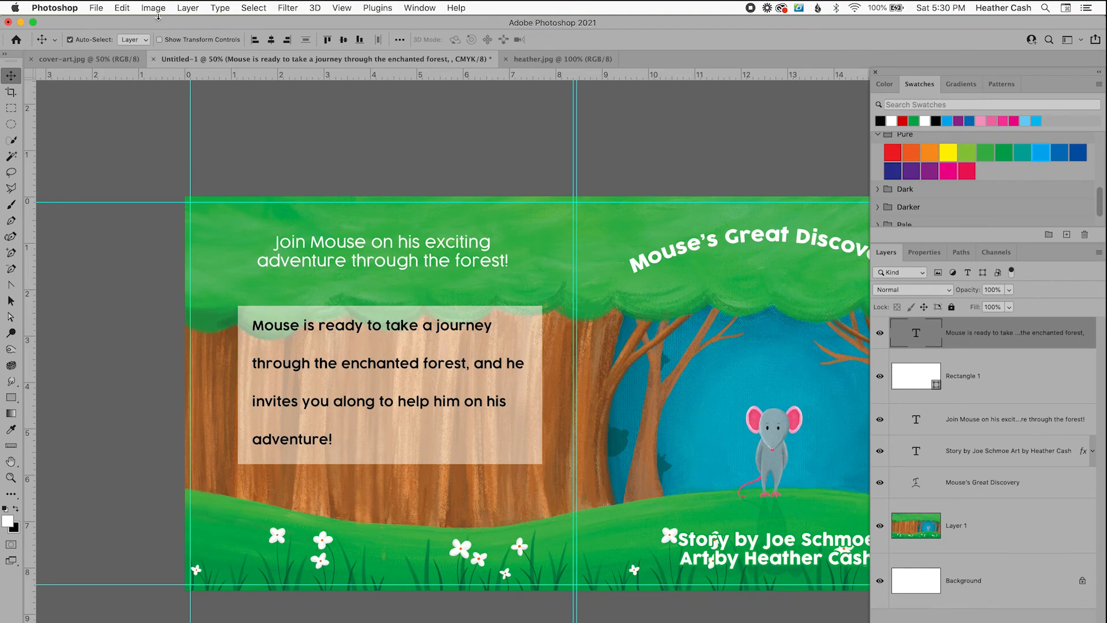
left_click(124, 9)
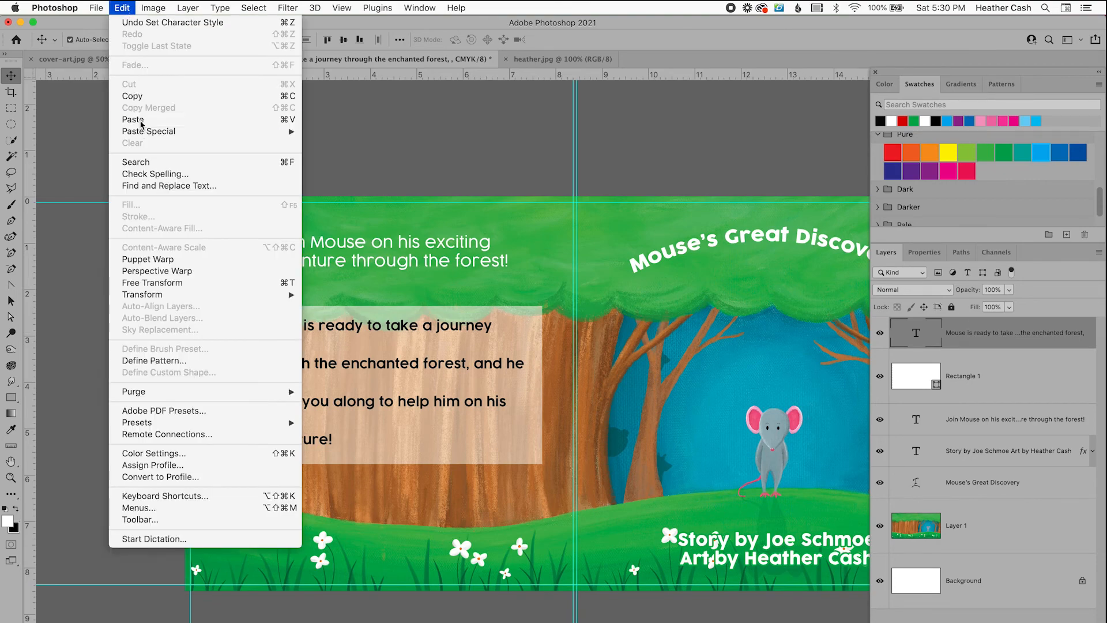
left_click(190, 118)
Step: Scale the pasted photo down and place it just below the translucent rectangle, flush with its left edge
left_click_drag(649, 369, 466, 426)
key("super+t")
left_click_drag(391, 407, 376, 528)
key("Return")
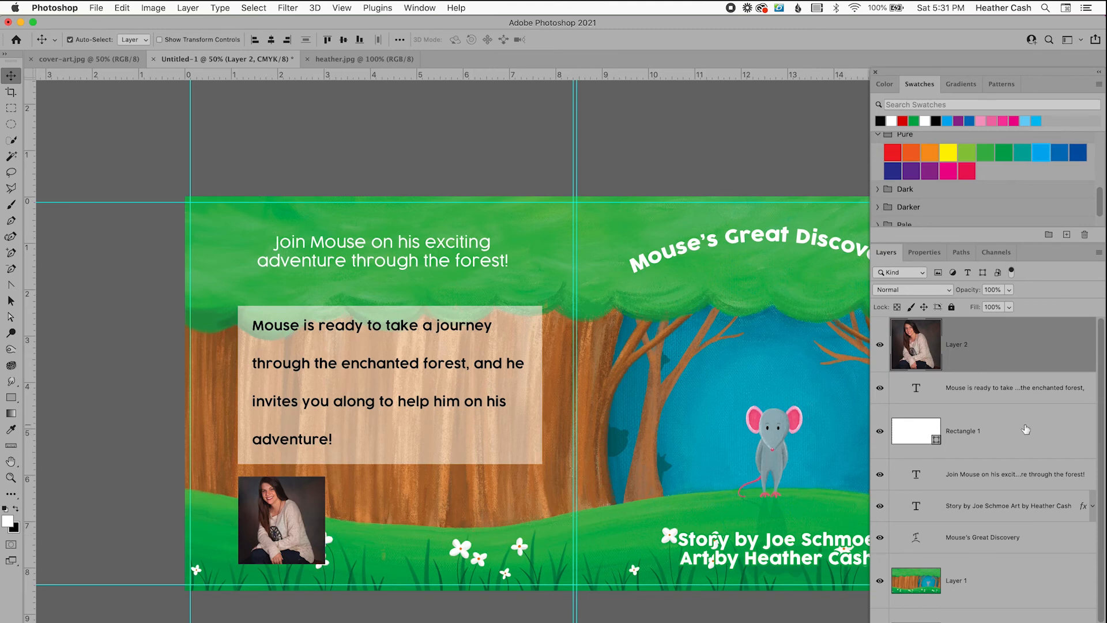
Step: Add a white 10 px stroke to the portrait photo's layer
double_click(1087, 347)
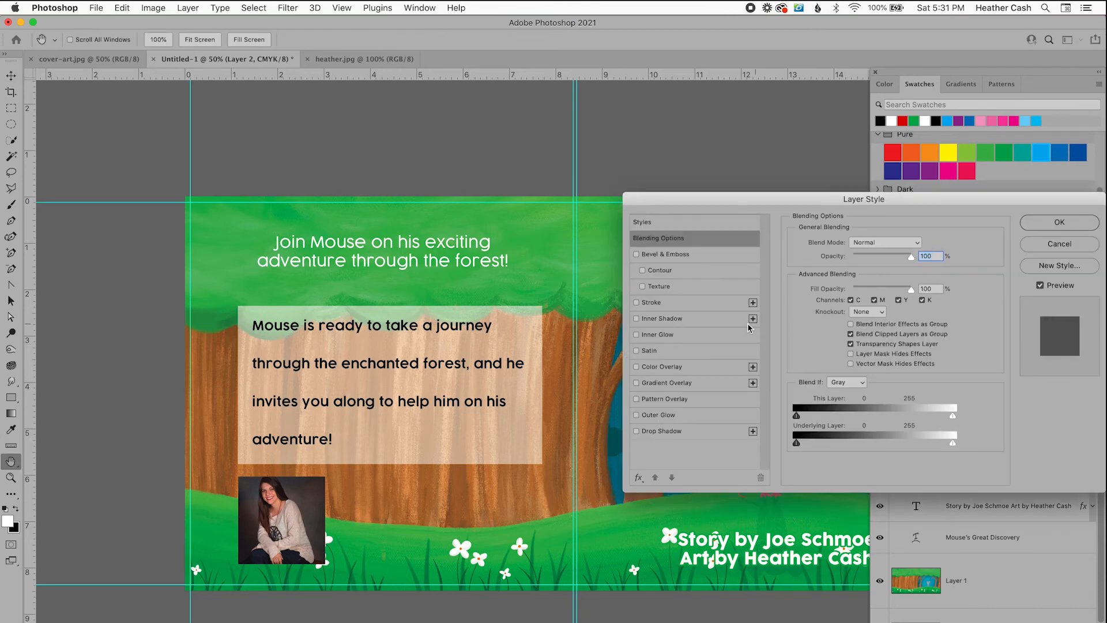
left_click(664, 303)
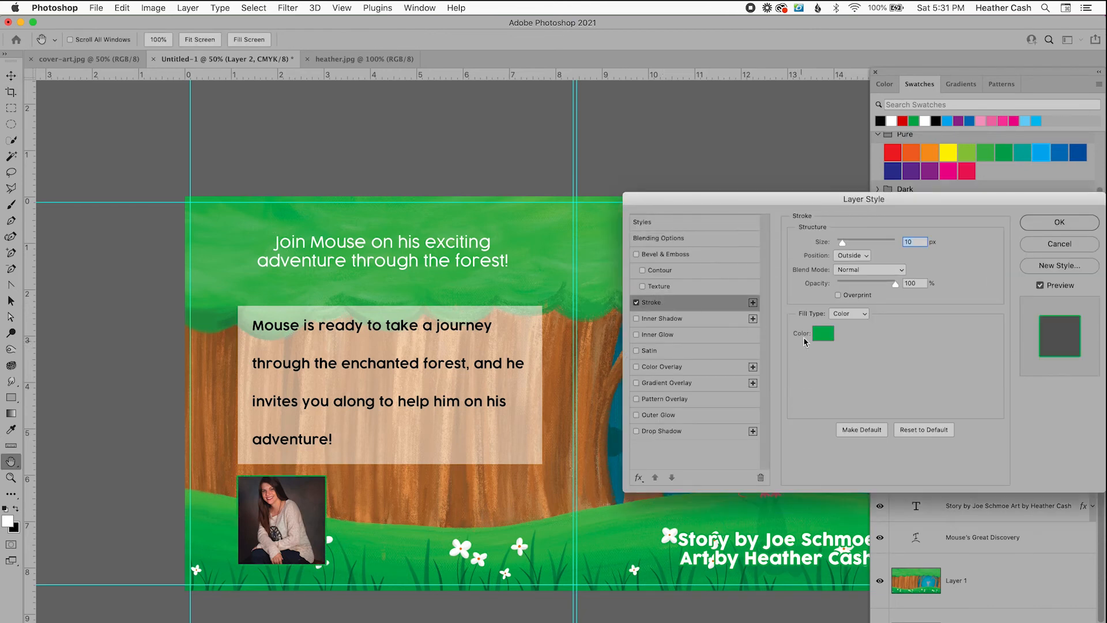
left_click(826, 333)
mouse_move(721, 414)
left_mouse_down()
mouse_move(702, 371)
mouse_move(691, 375)
left_mouse_up()
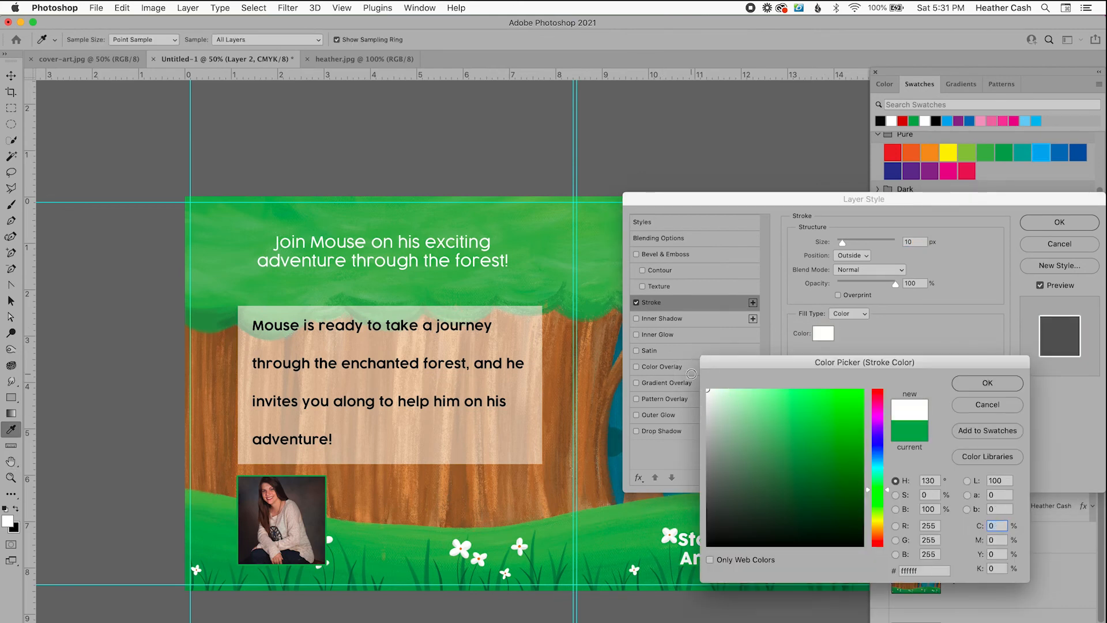
left_click(988, 382)
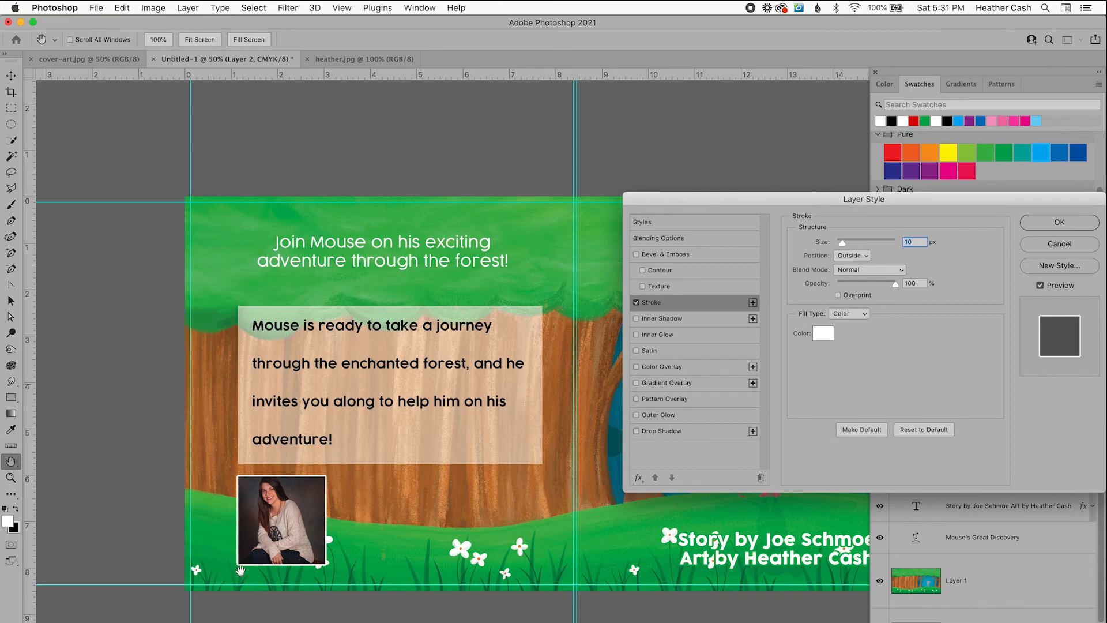
Step: Set the photo's stroke position to Inside and its size to 21 px
left_click(868, 256)
left_click(865, 266)
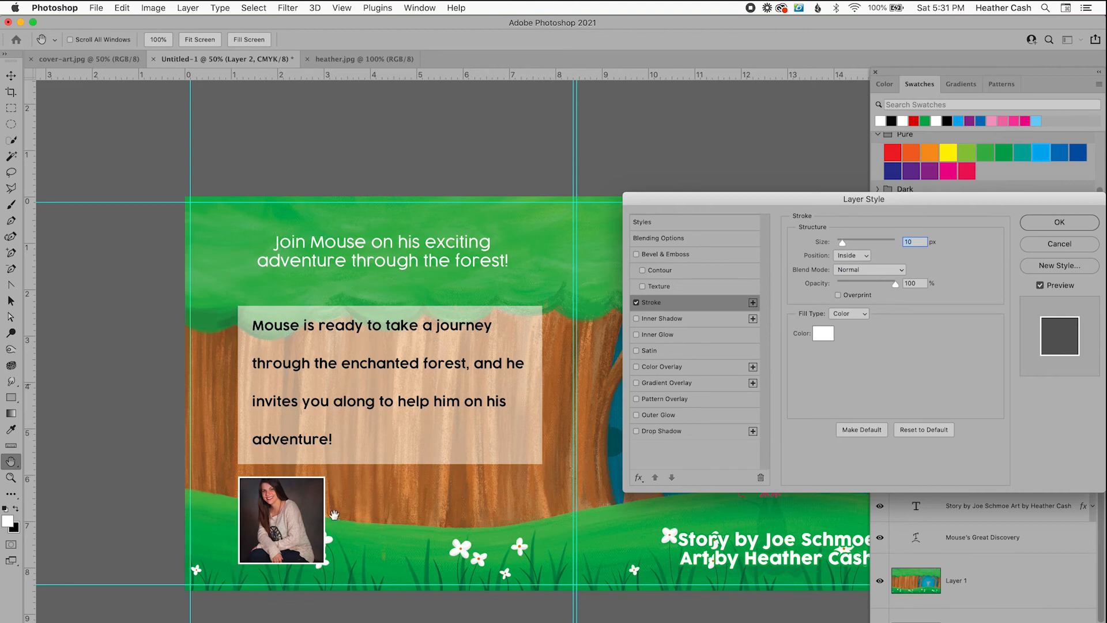
left_click_drag(845, 243, 846, 245)
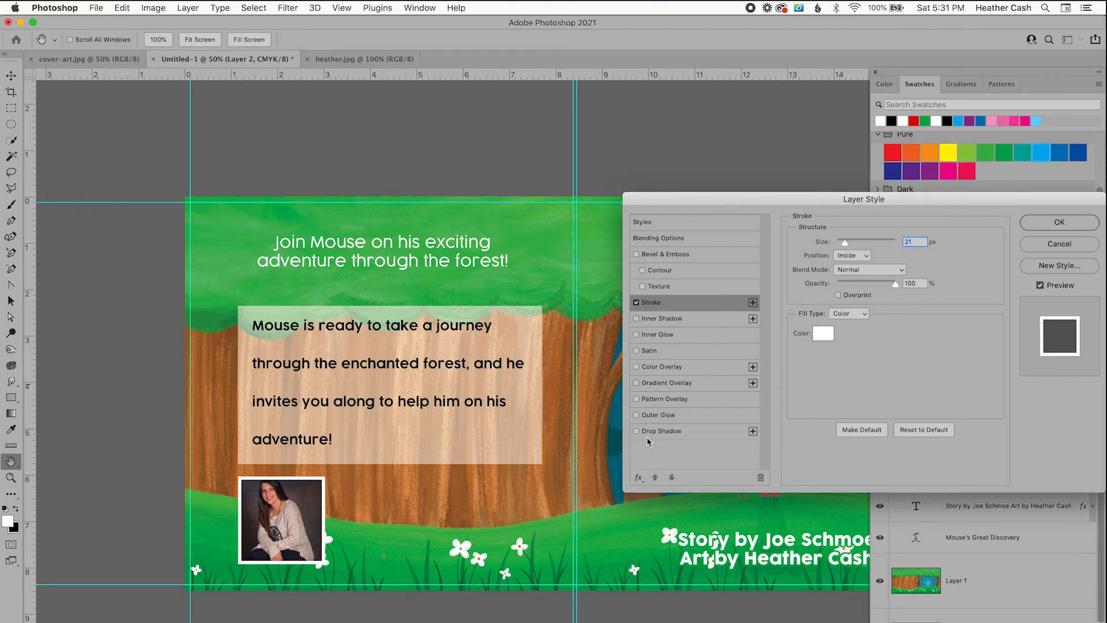
Step: Add a drop shadow in dark green 16301a to the photo, adjust its sliders and apply the layer style
left_click(669, 432)
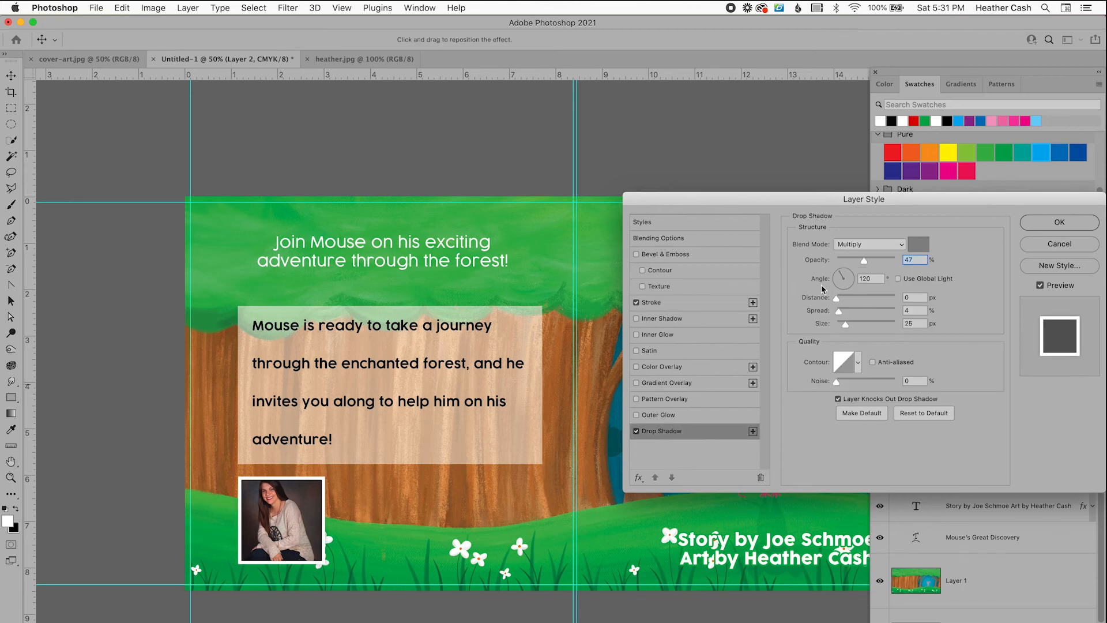
left_click(917, 245)
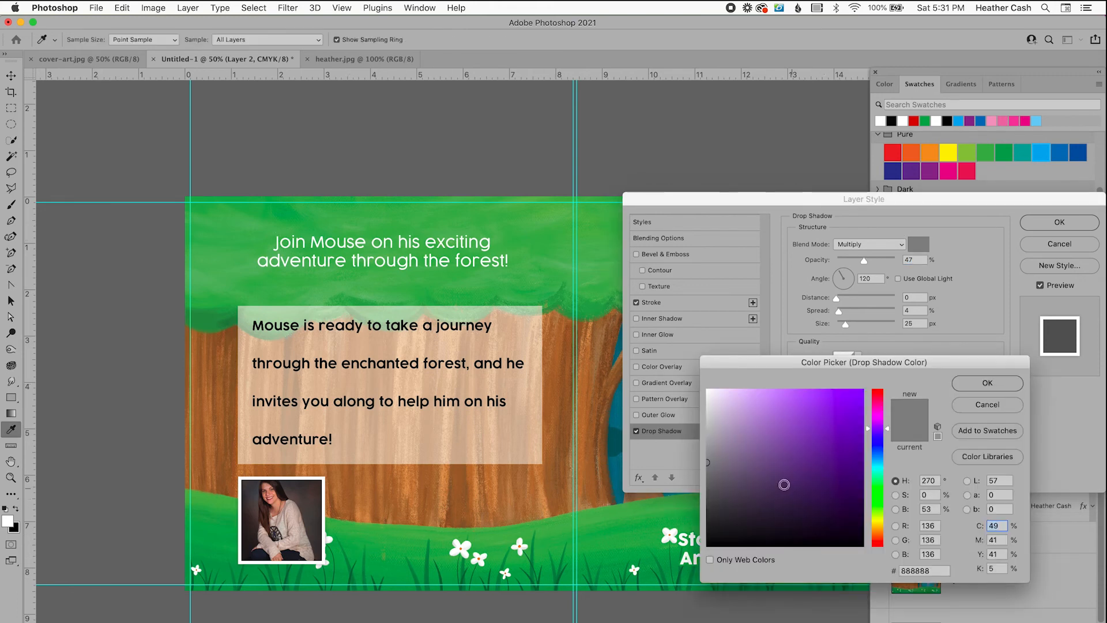
left_click(879, 493)
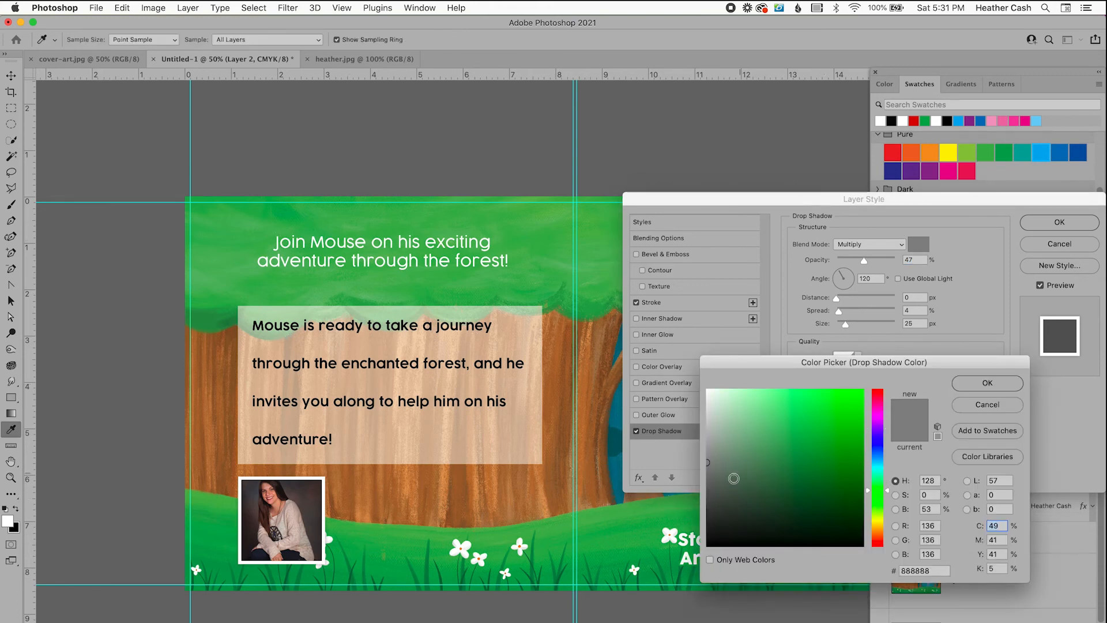
mouse_move(732, 474)
left_mouse_down()
mouse_move(786, 477)
mouse_move(802, 502)
mouse_move(791, 517)
left_mouse_up()
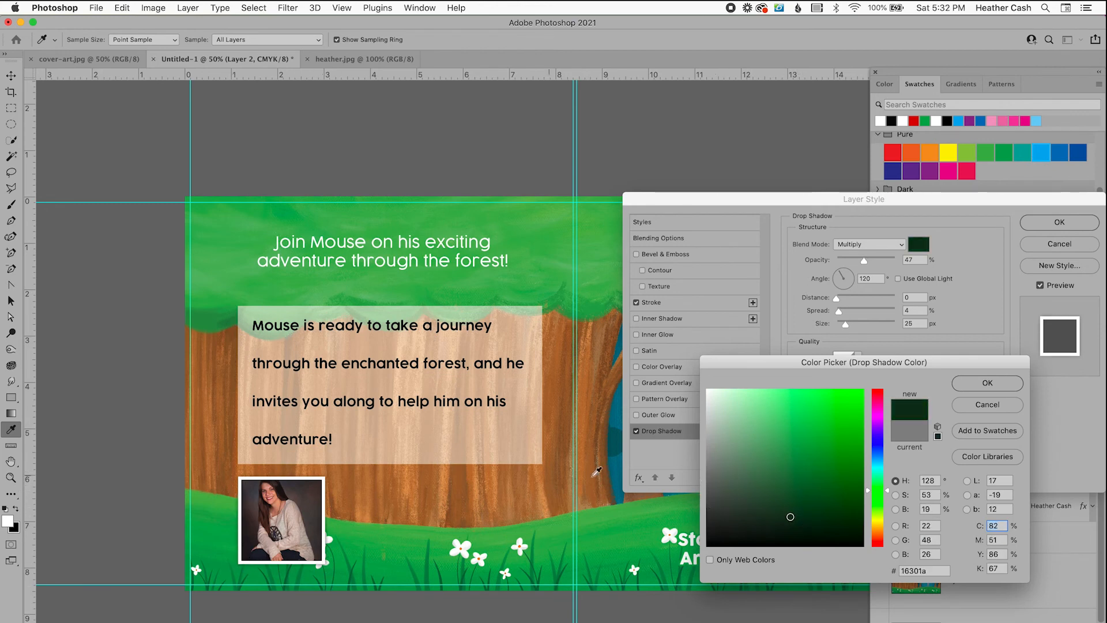
left_click(986, 383)
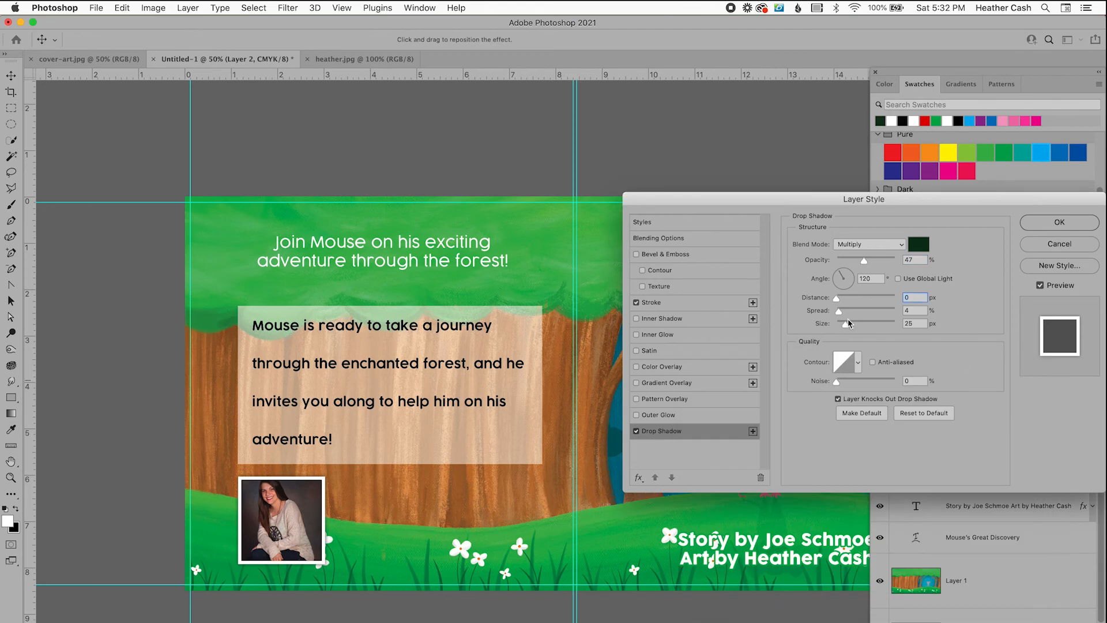
mouse_move(839, 305)
left_mouse_down()
mouse_move(857, 301)
mouse_move(835, 301)
mouse_move(850, 314)
mouse_move(842, 327)
left_mouse_up()
left_click(1070, 223)
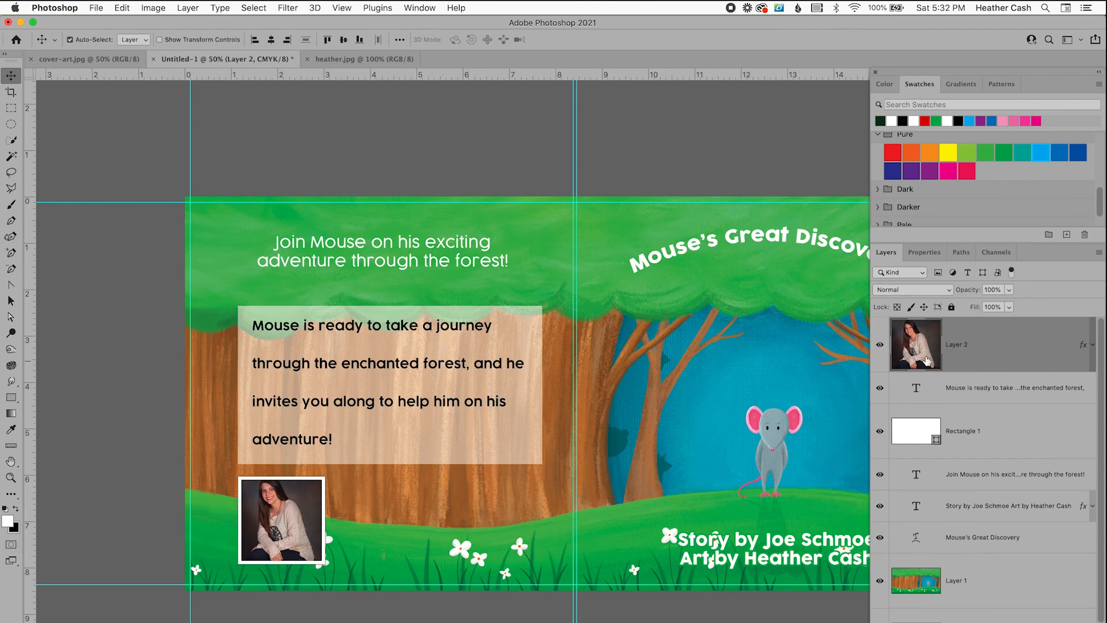
Step: Draw a light blue rectangle about 1326 x 680 px over the portrait photo and move its layer beneath the photo and blurb text layers
left_click(11, 398)
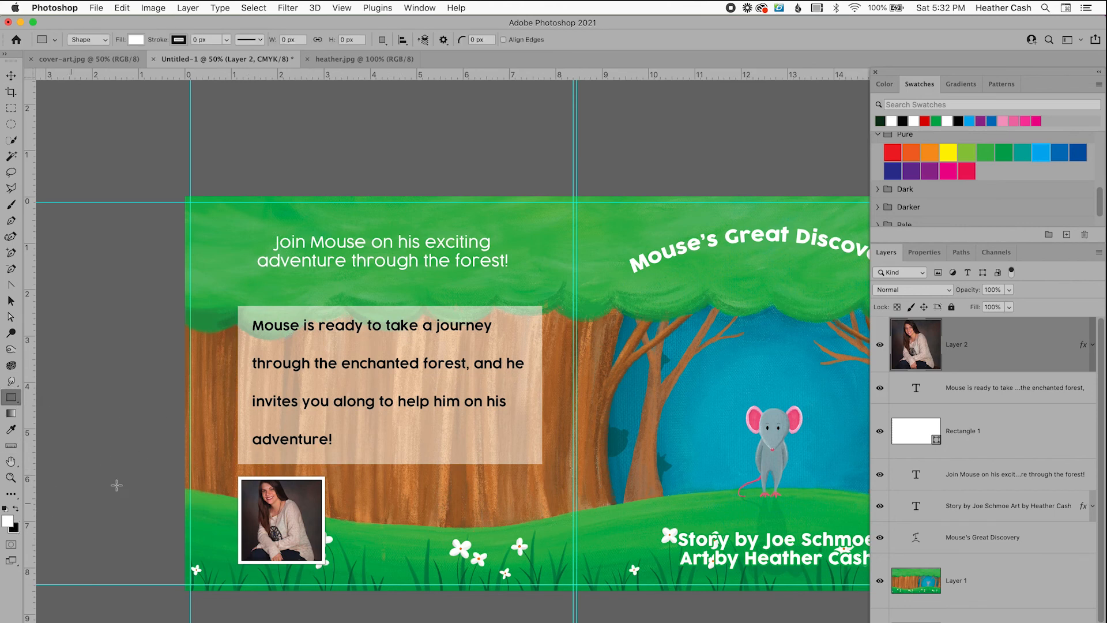
left_click(1043, 153)
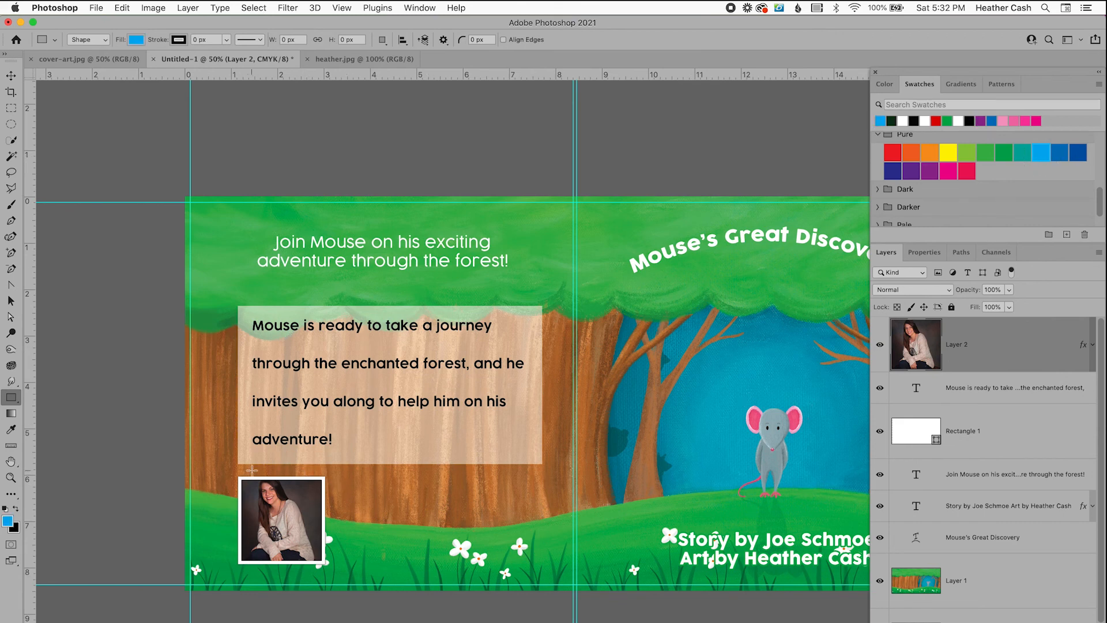
left_click_drag(253, 471, 456, 575)
left_click(887, 252)
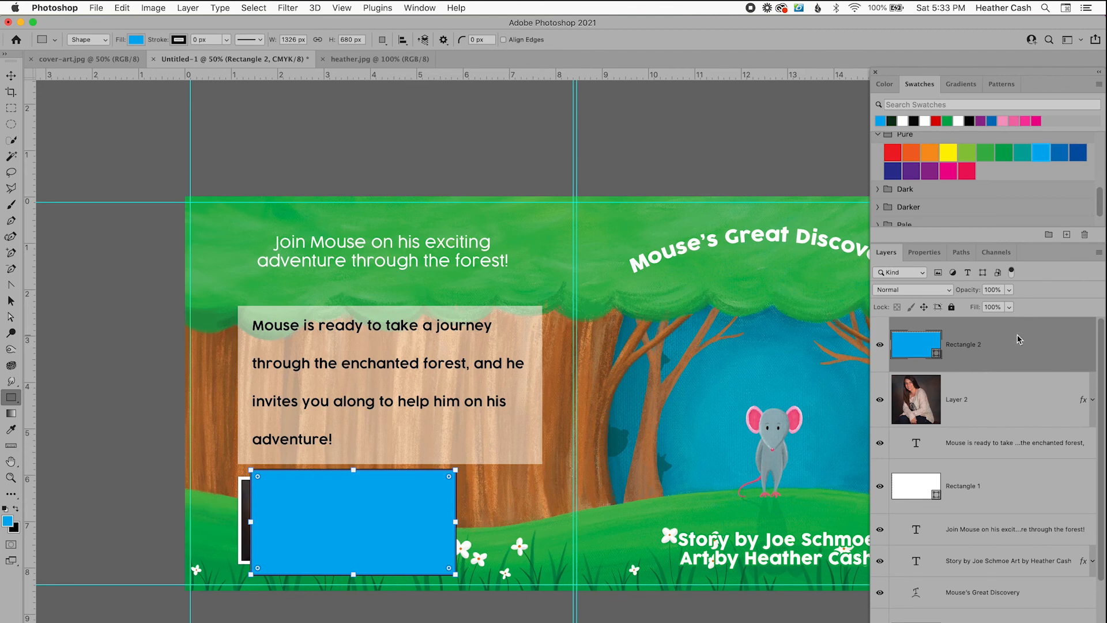
left_click_drag(1030, 336, 956, 456)
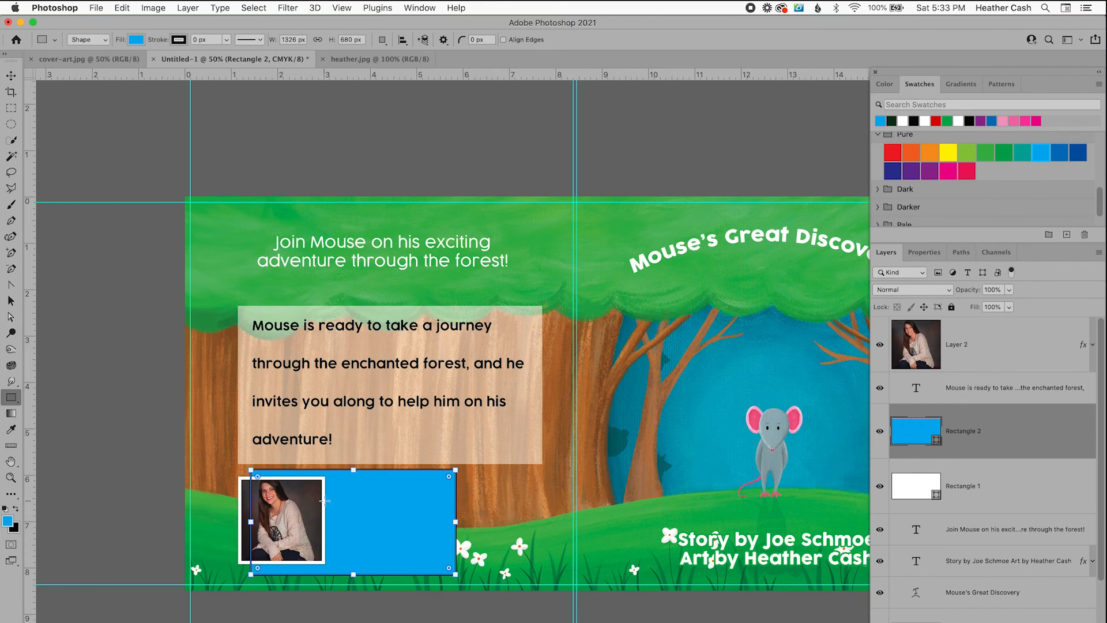
Step: Copy the photo's layer style onto the blue rectangle and delete the pasted stroke effect, keeping only the drop shadow
right_click(1066, 339)
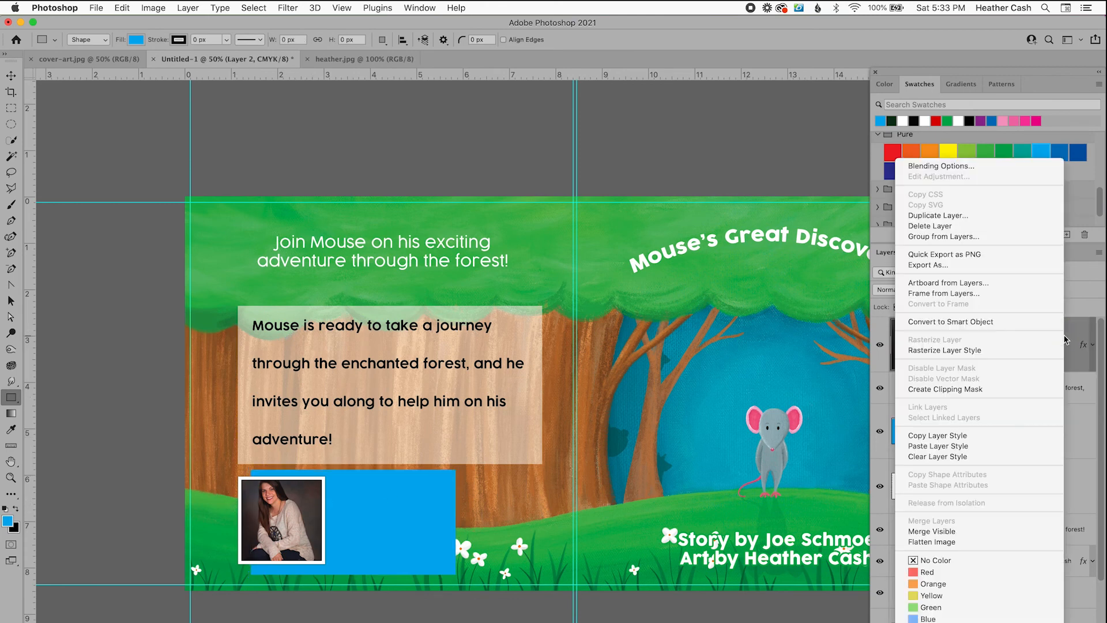
left_click(1078, 334)
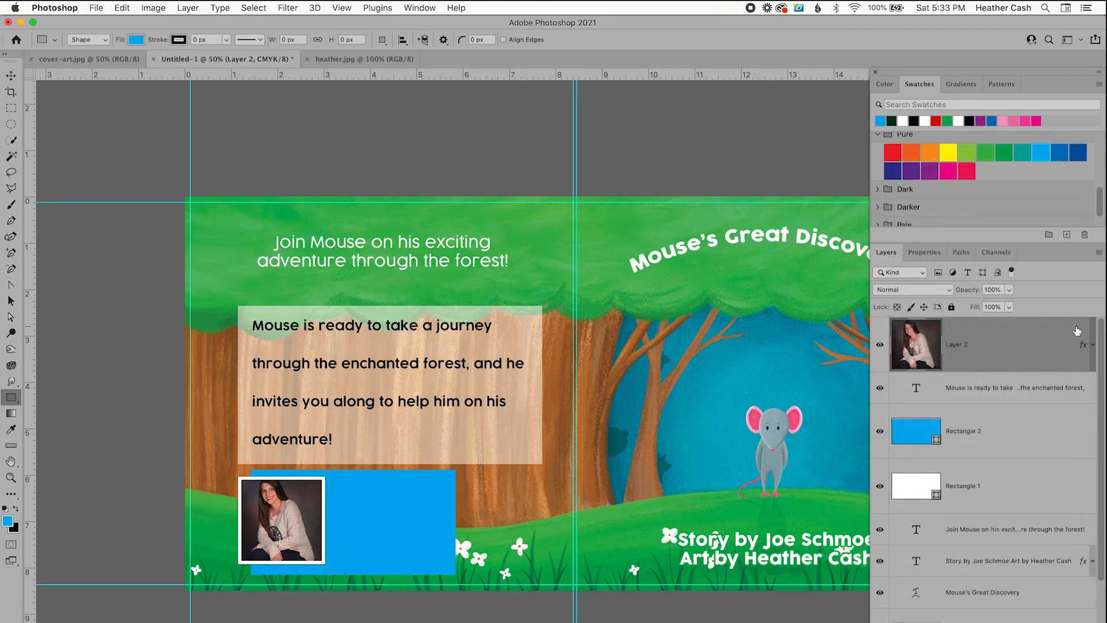
right_click(1077, 331)
left_click(1019, 441)
left_click(1069, 442)
right_click(1070, 442)
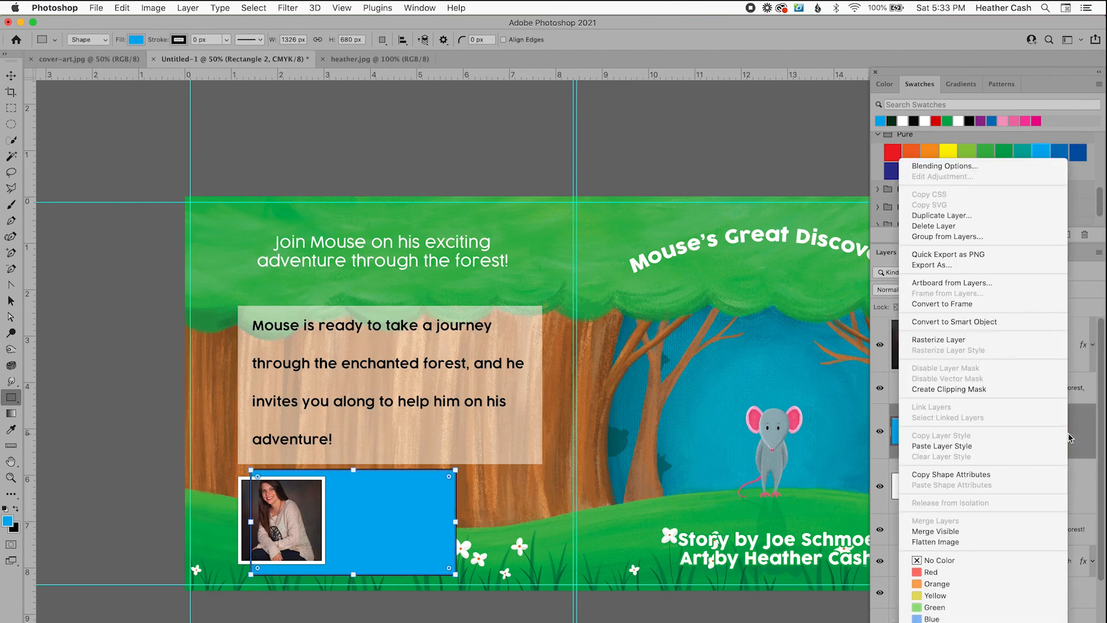
left_click(981, 446)
left_click(1015, 529)
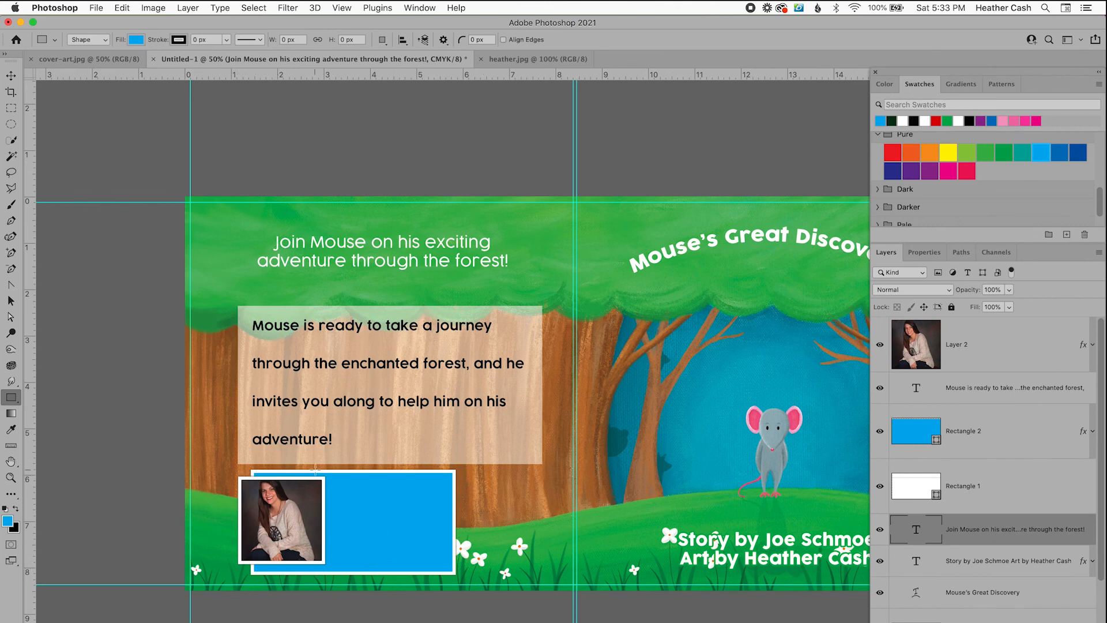
left_click(1092, 432)
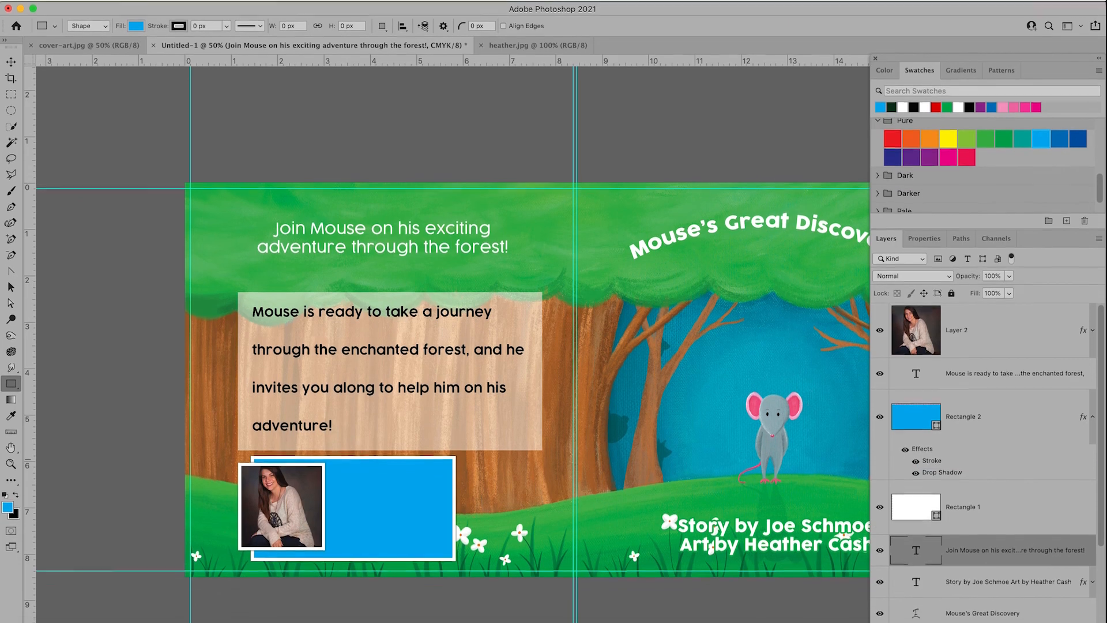
mouse_move(930, 461)
left_mouse_down()
mouse_move(1077, 618)
mouse_move(1087, 600)
left_mouse_up()
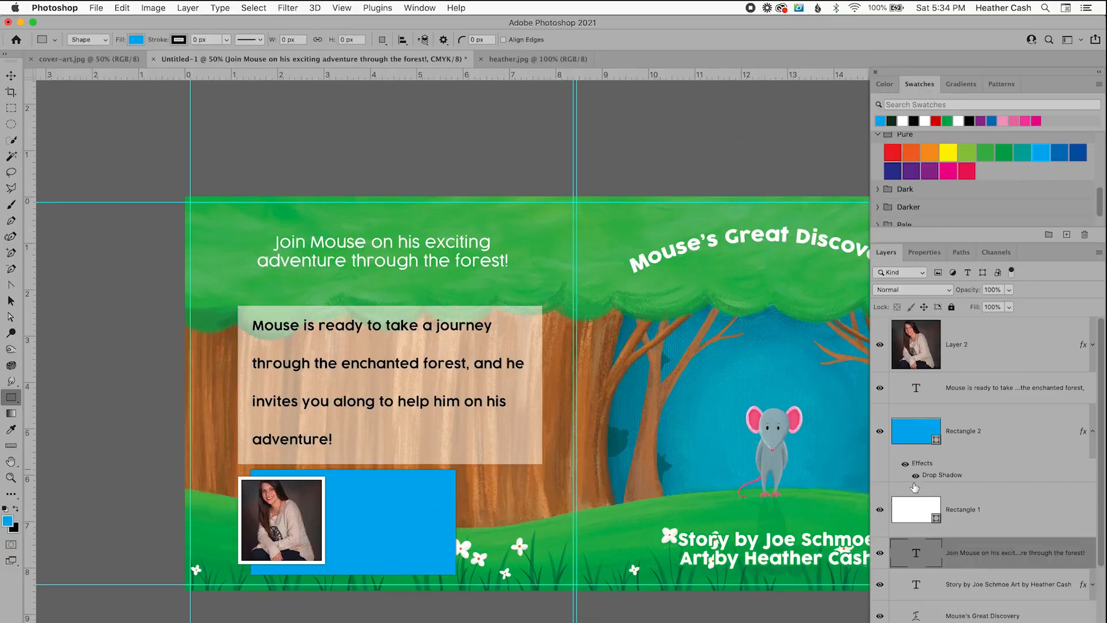
Step: Add a text box beside the photo with "About the Artist" and the artist's name followed by "is a freelance painter and illustrator living in Erie, PA."
left_click(1010, 387)
key("t")
left_click_drag(339, 486, 514, 560)
type("About the Artist Heather Cash is a freelance painter and illustrator living in Erie, PA.")
Step: Set the bio text to Cocogoose Light and its "About the Artist" heading to DemiBold
key("cmd+a")
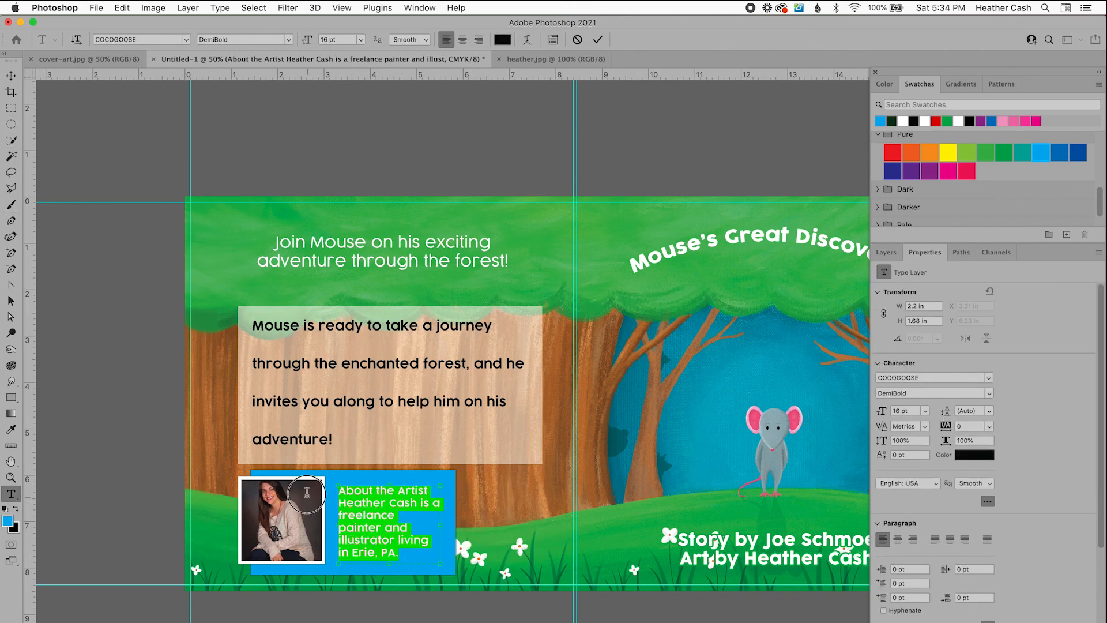
left_click_drag(429, 490, 338, 490)
left_click(989, 393)
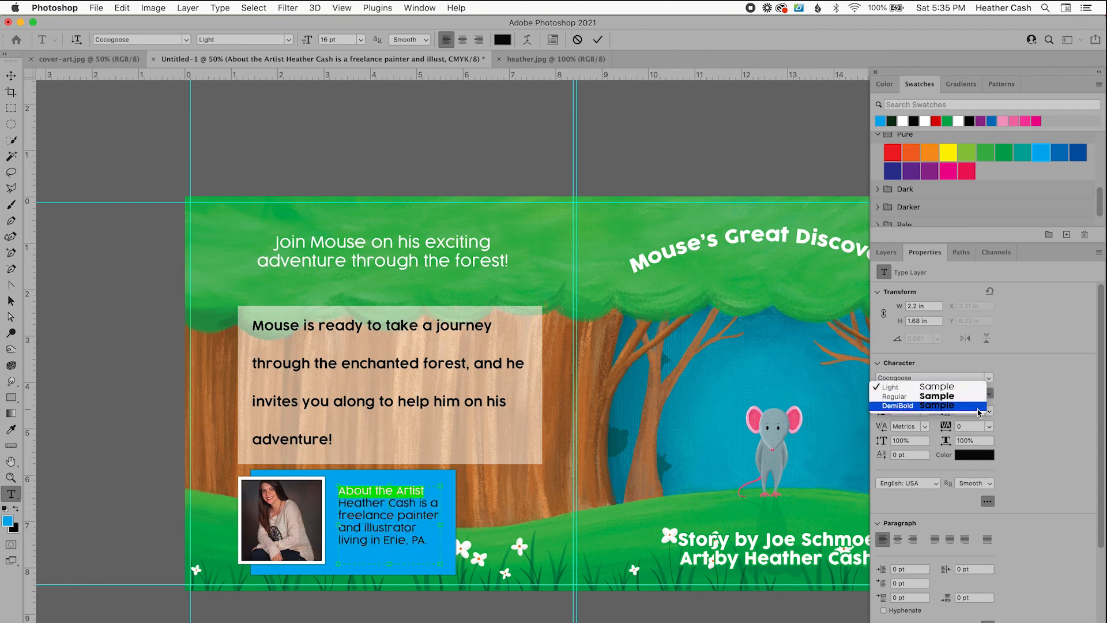
left_click(976, 406)
left_click(395, 533)
key("Escape")
Step: Set the leading of the artist bio text to 24 pt
left_click(990, 411)
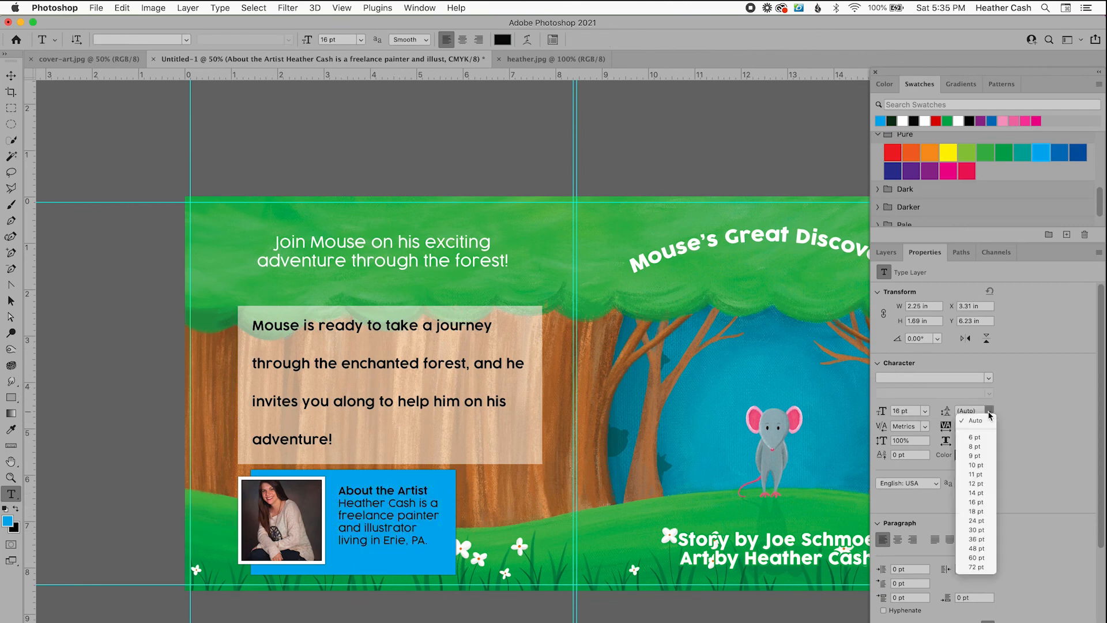
left_click(975, 514)
left_click(989, 410)
left_click(975, 525)
Step: Move the portrait photo about 0.31 in to the left and shift the blue rectangle and bio text about 0.4 in left with it
key("v")
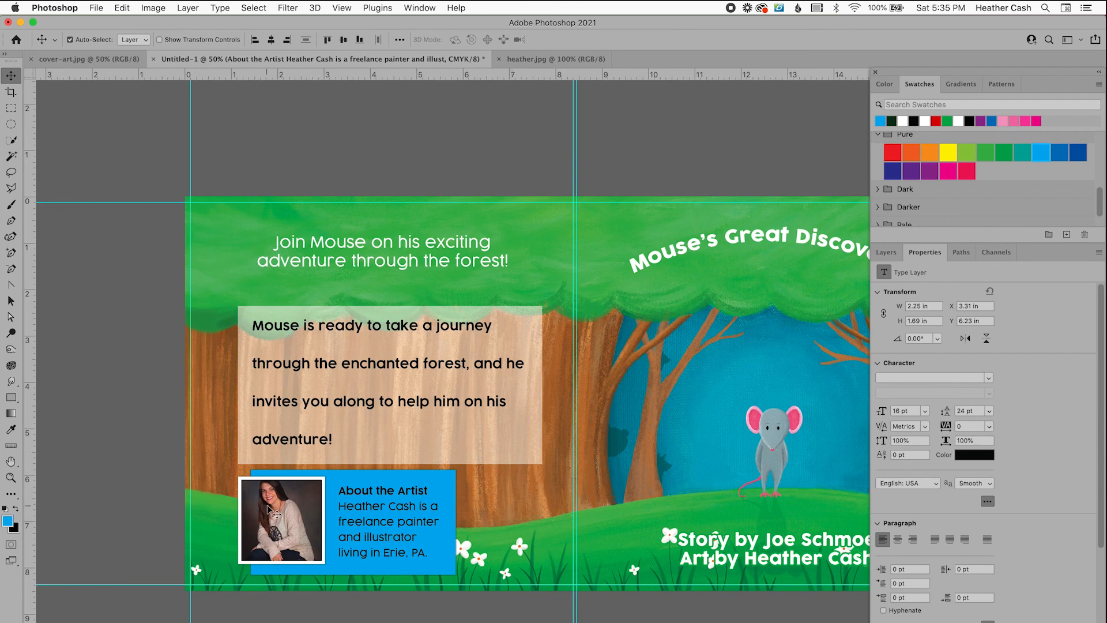
left_click_drag(295, 523, 279, 520)
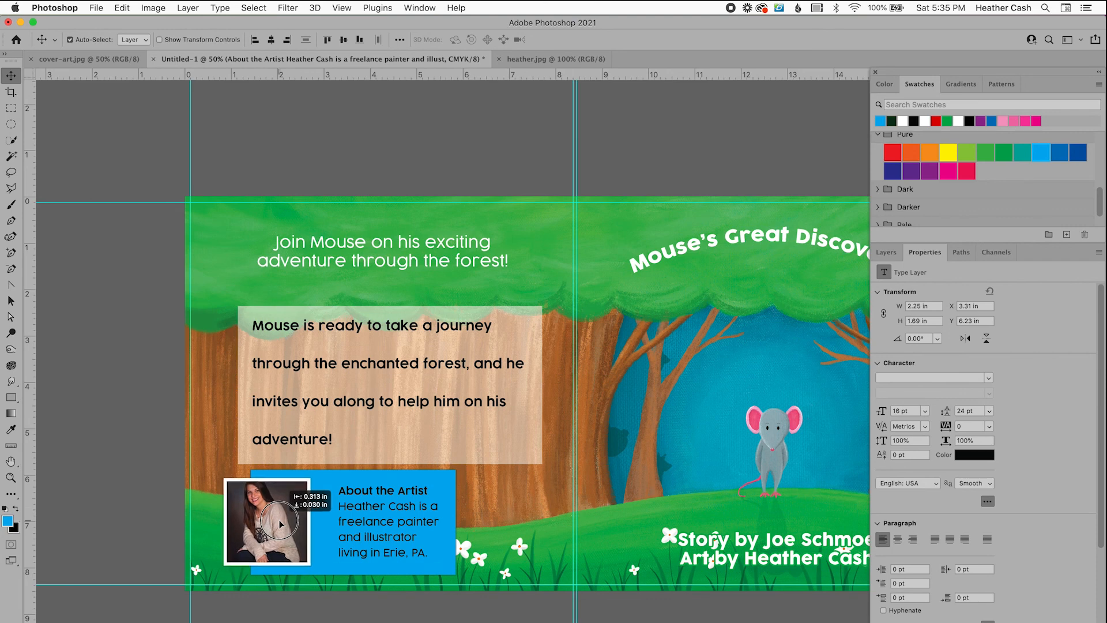
left_click_drag(448, 481, 392, 506)
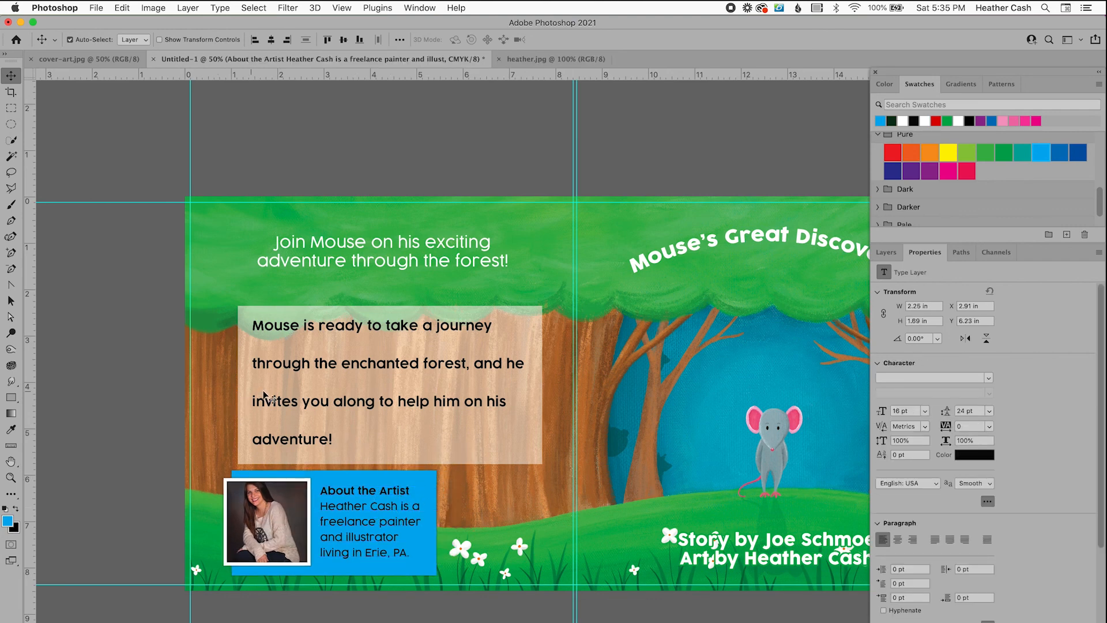
Step: Move the translucent rectangle and its blurb text left so the rectangle's left edge lines up with the photo
left_click_drag(265, 397, 258, 392)
left_click_drag(537, 455, 522, 454)
left_click_drag(412, 406, 408, 405)
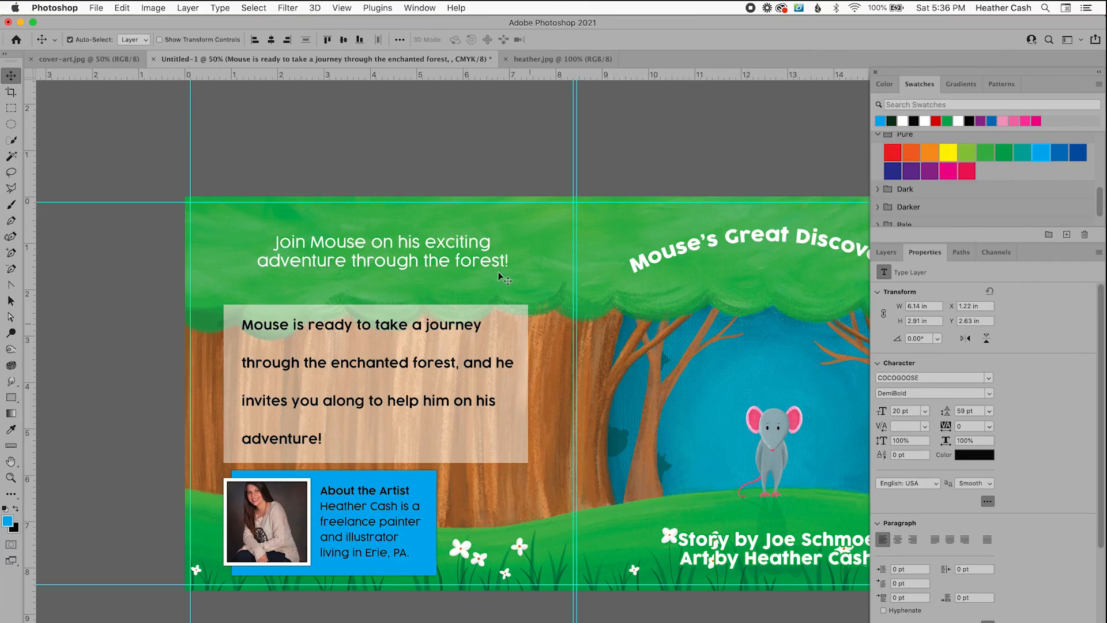
Step: Save the document as book-cover.psd in Photoshop format in the children's book folder
left_click(94, 8)
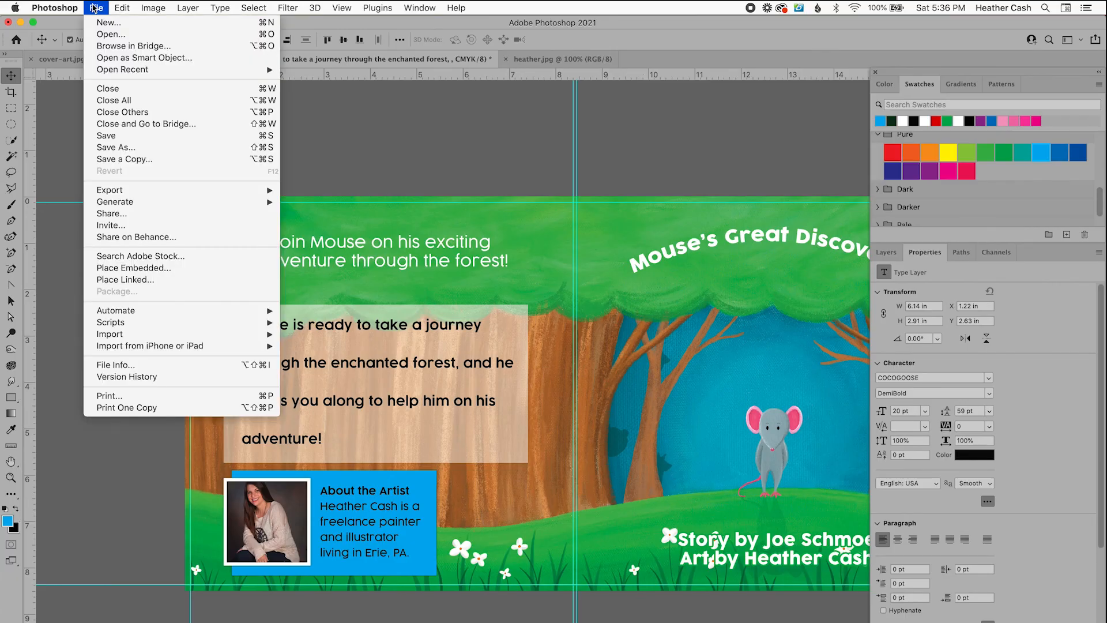
left_click(107, 136)
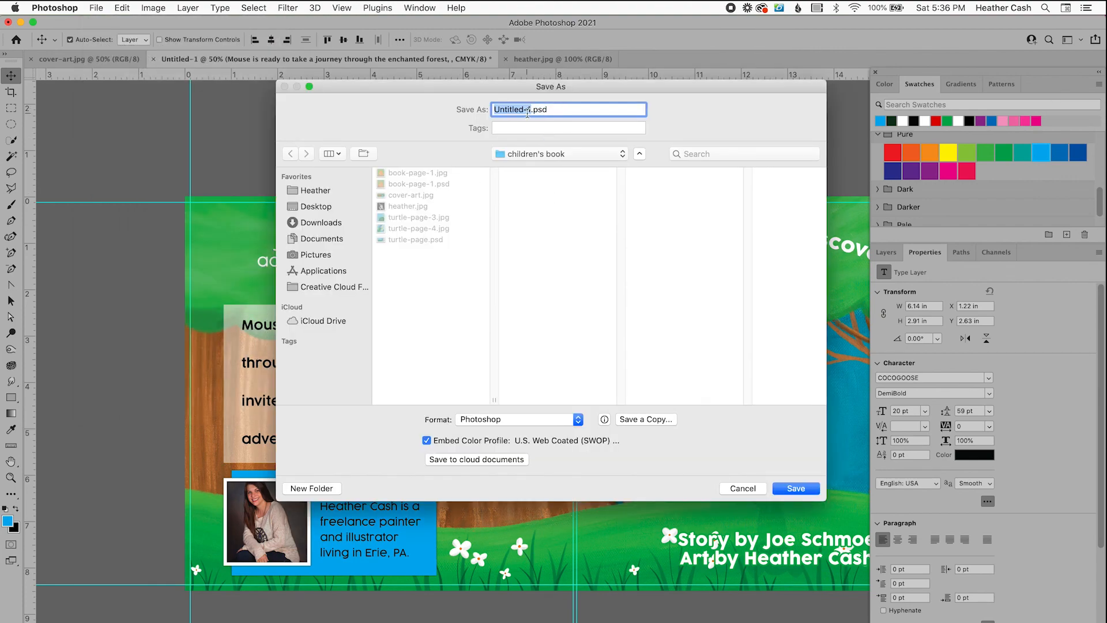
type("book-cover")
left_click(507, 420)
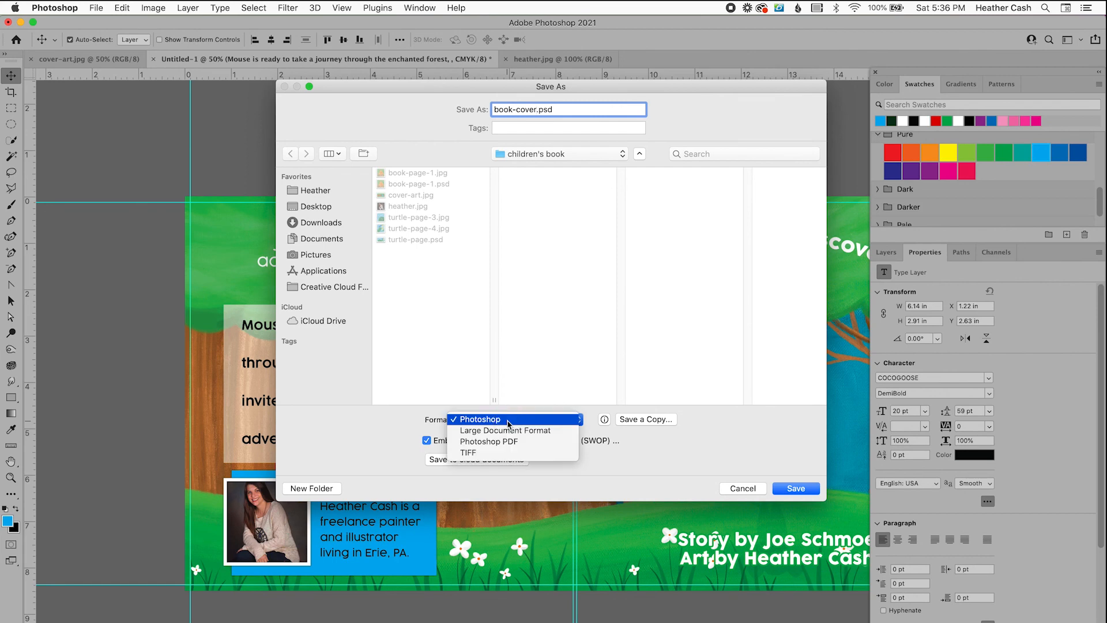
left_click(506, 420)
left_click(802, 488)
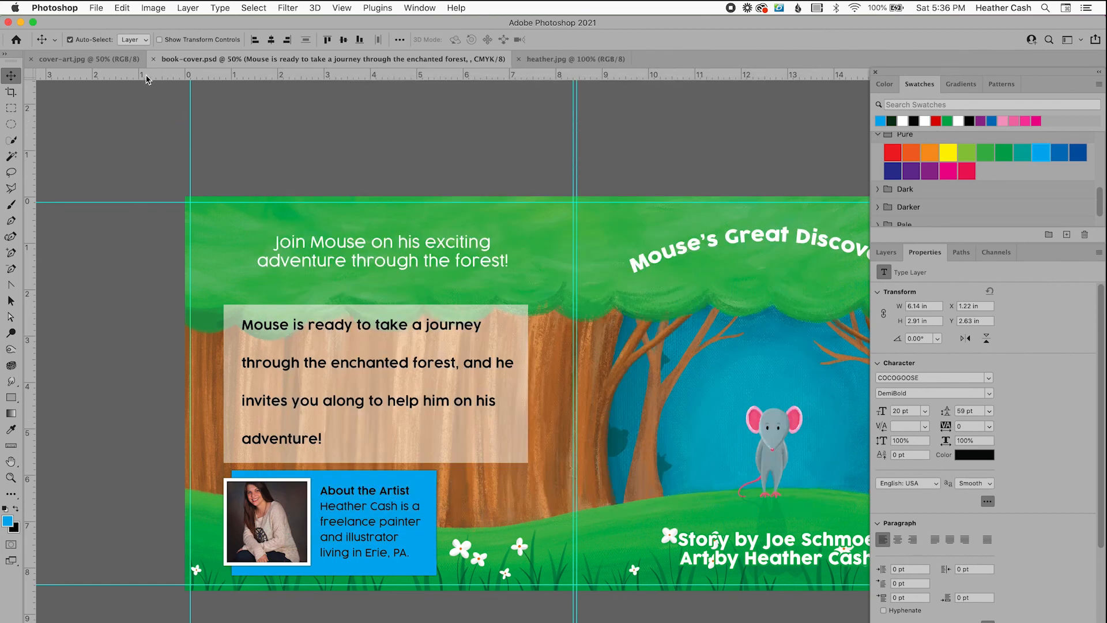
Step: Begin saving a copy of the cover in Photoshop PDF format with the file name book-cover.pdf
left_click(96, 8)
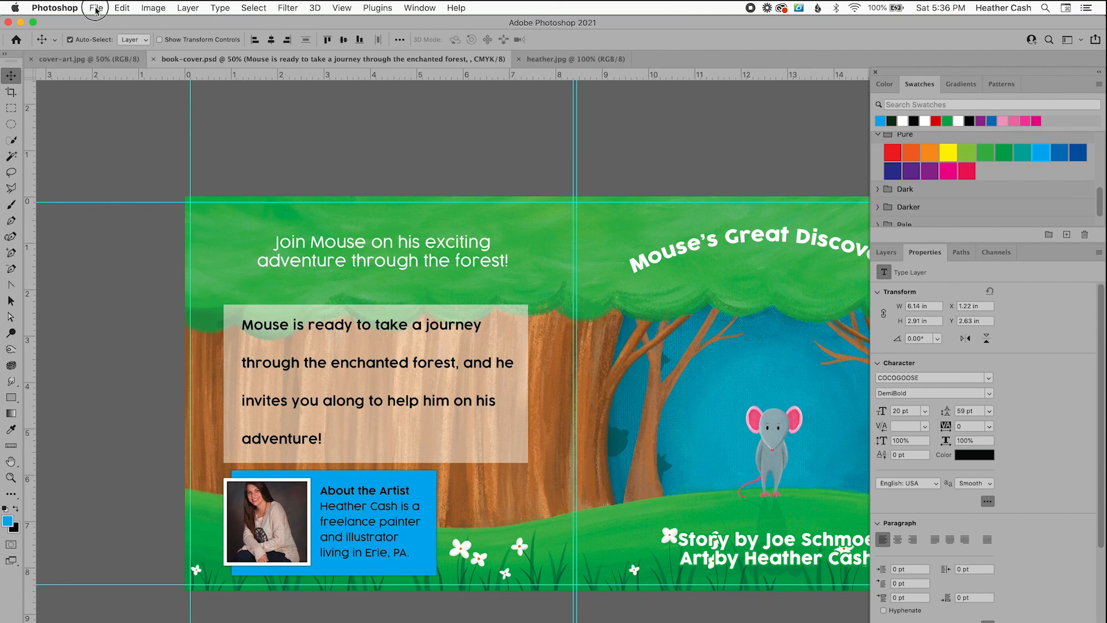
left_click(133, 153)
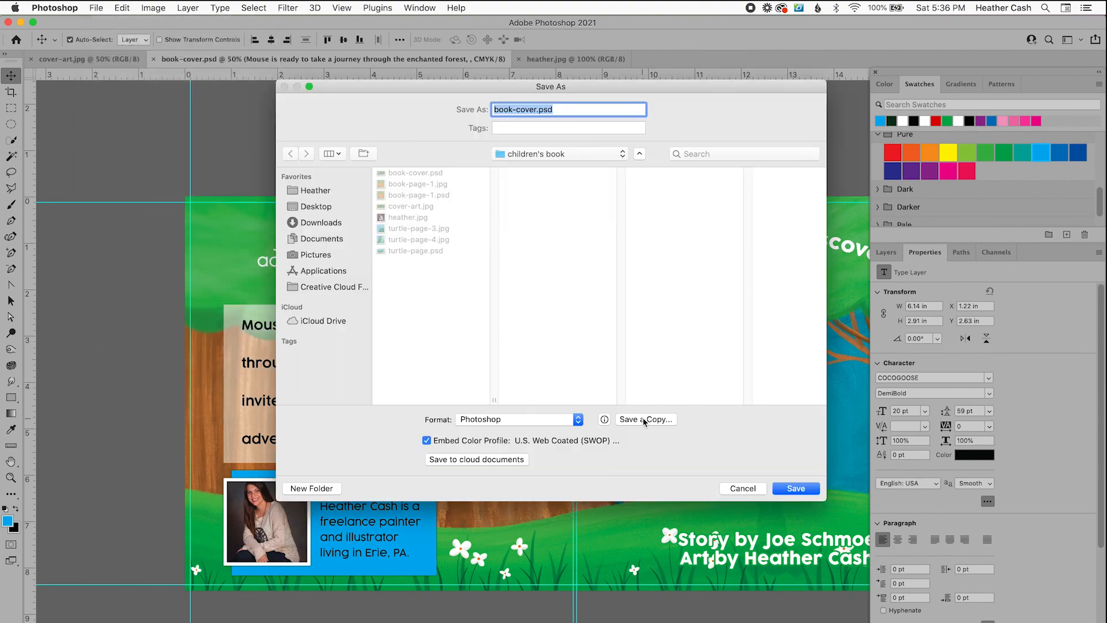
left_click(645, 420)
left_click(619, 368)
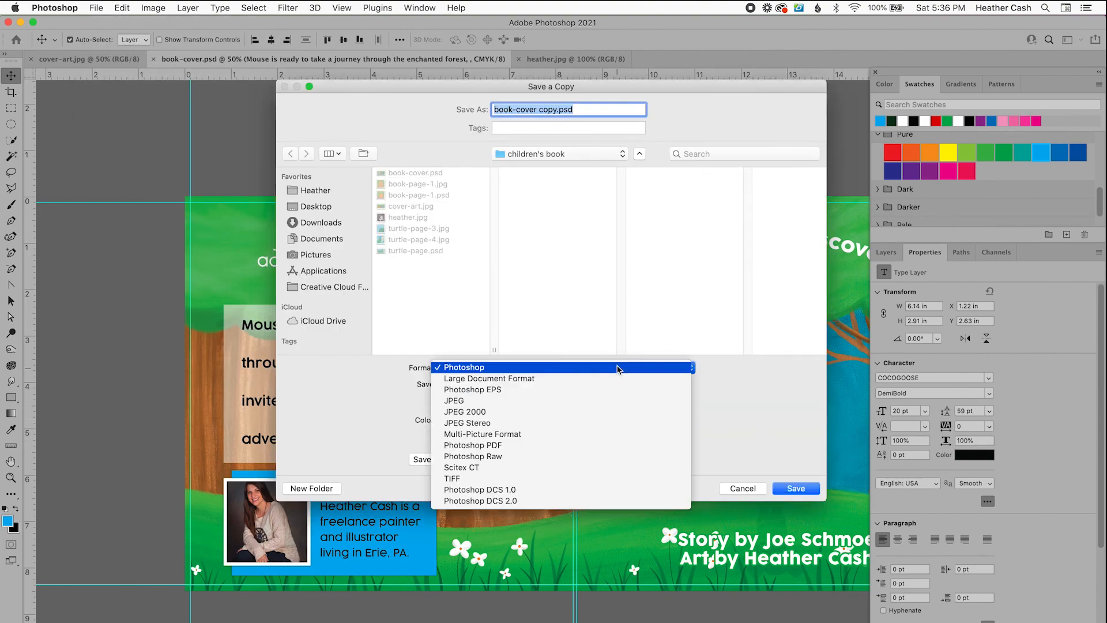
left_click(575, 451)
left_click(556, 109)
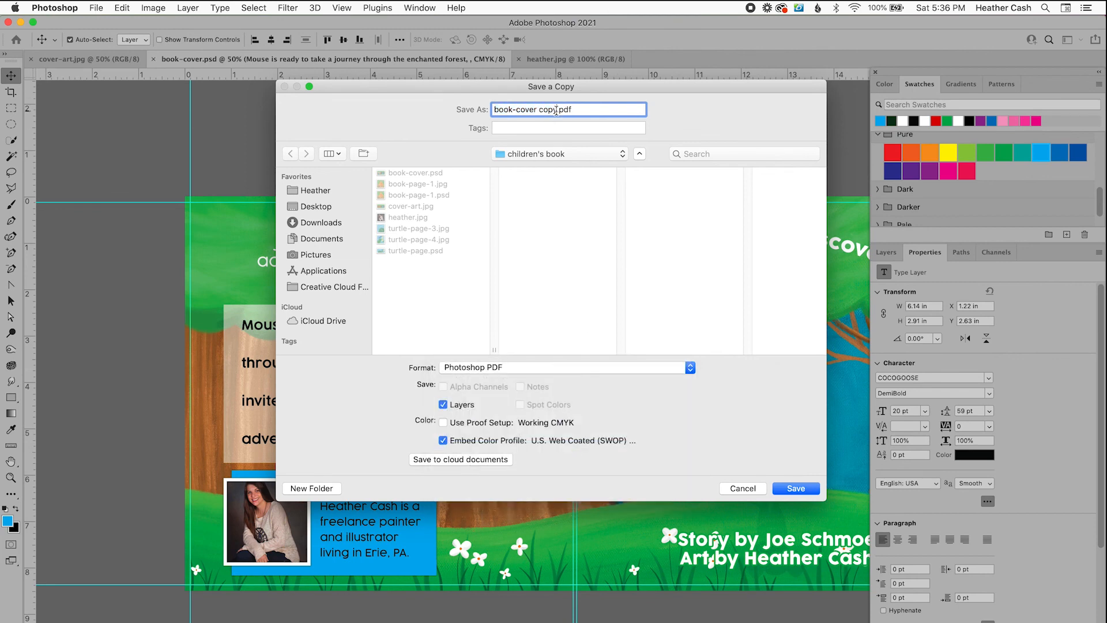
key("BackSpace")
key("BackSpace")
key("BackSpace")
key("BackSpace")
key("BackSpace")
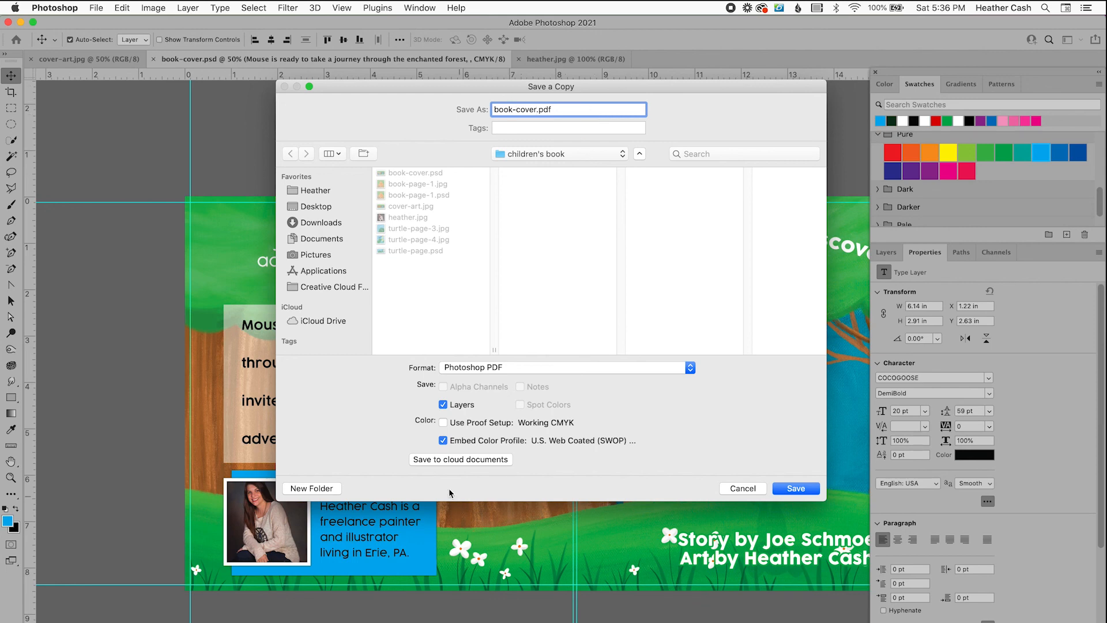
Step: Exclude layers from the PDF copy and save it with the modified High Quality Print settings
left_click(442, 405)
left_click(806, 489)
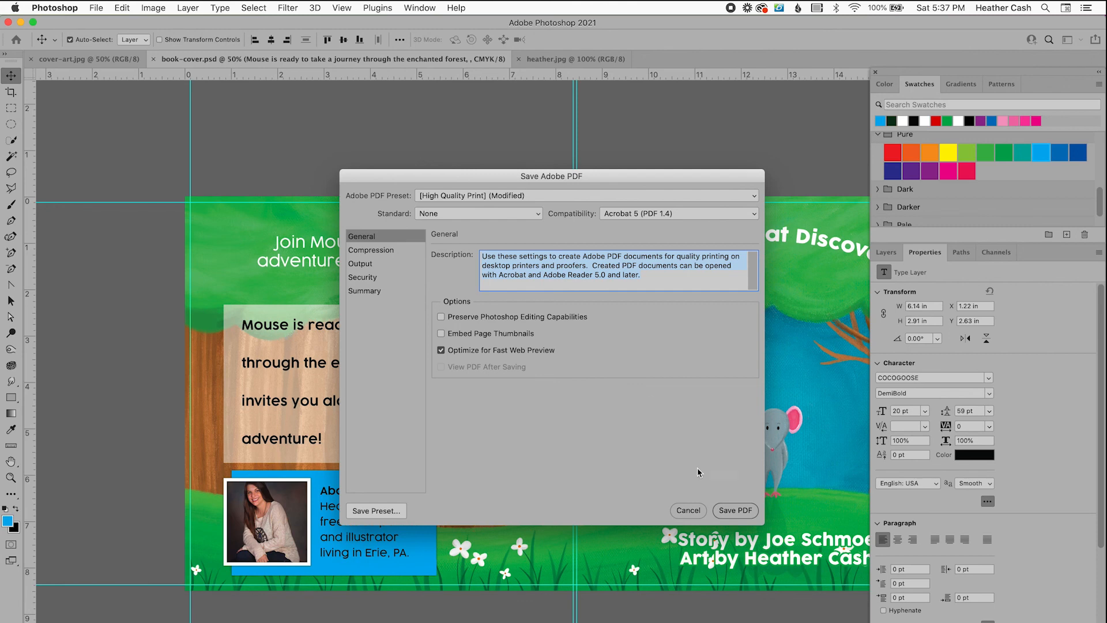
left_click(733, 510)
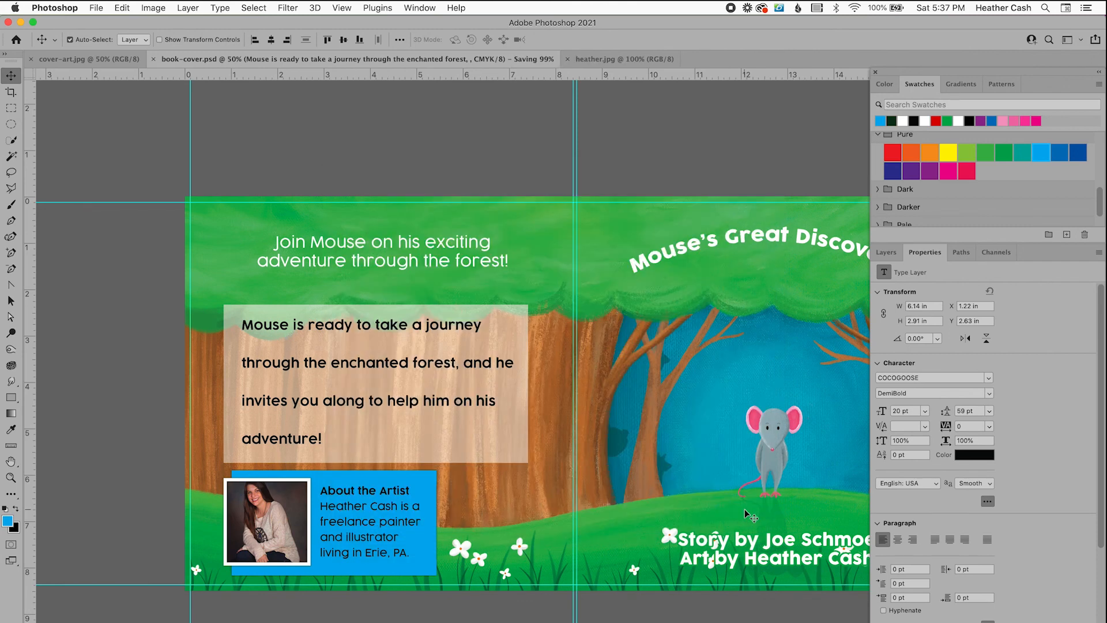